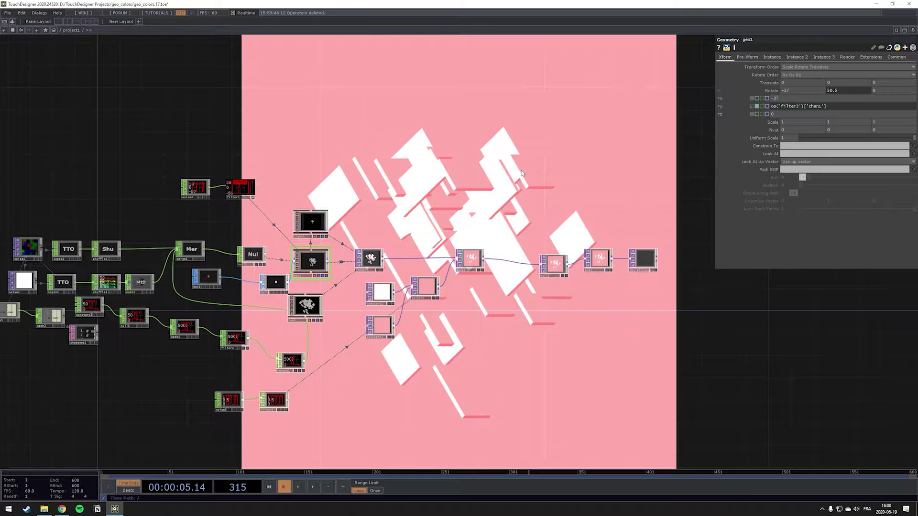
Play the finished animation briefly, pause it, and go into the empty project2 network
key("space")
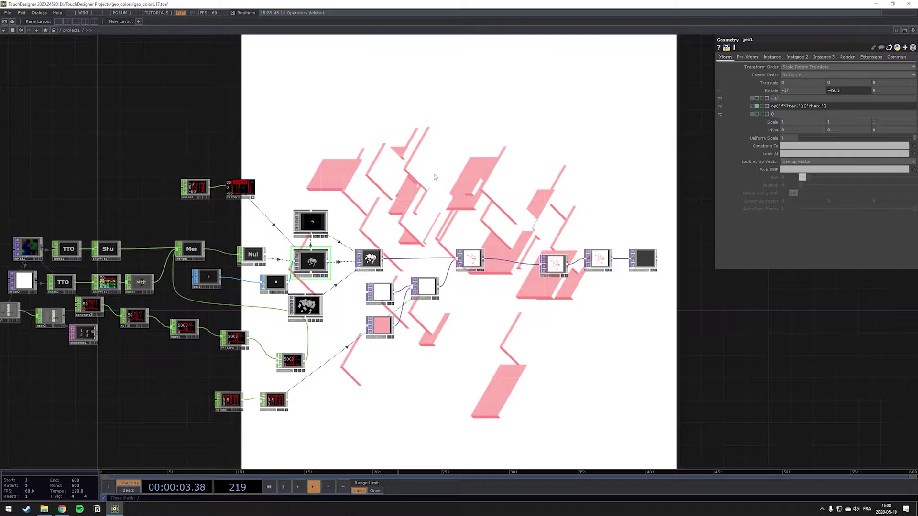
key("space")
scroll(433, 177, "down", 5)
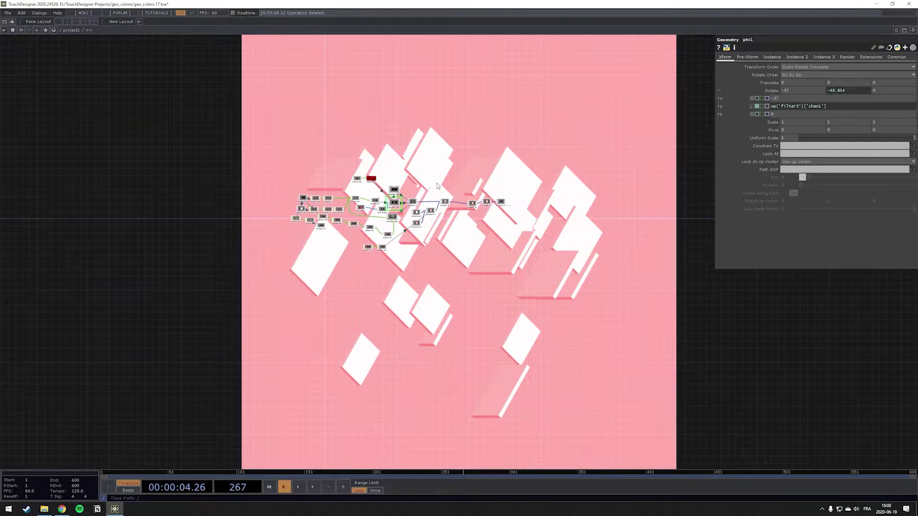
scroll(437, 183, "down", 2)
scroll(446, 252, "up", 5)
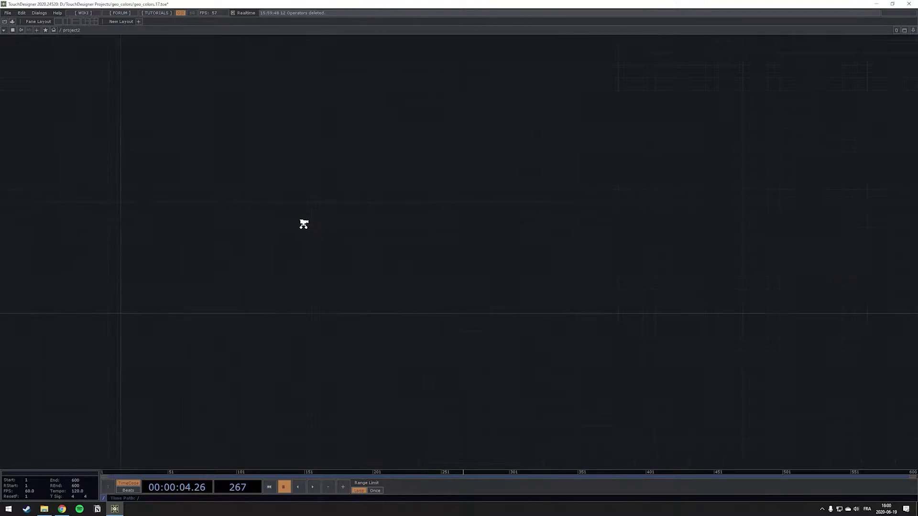
Add a Box SOP to the empty project2 network
key("Tab")
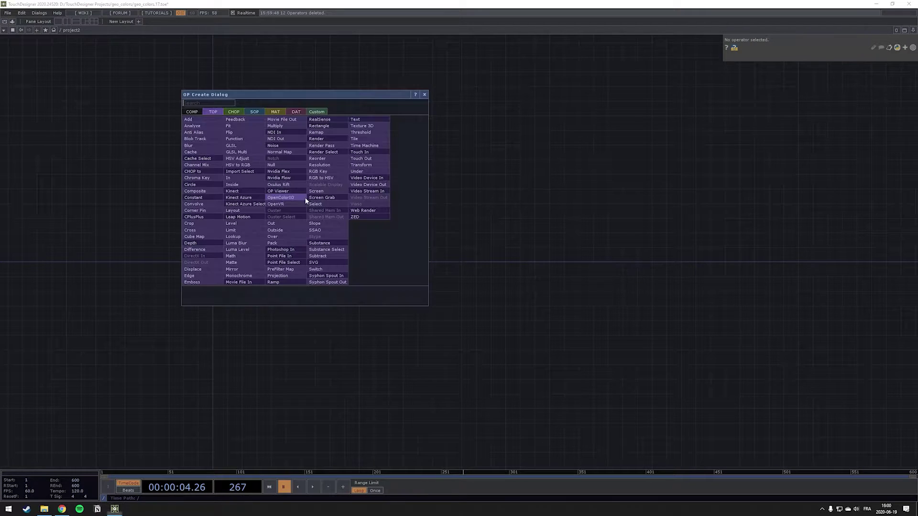
left_click(253, 118)
key("Escape")
key("Tab")
left_click(208, 54)
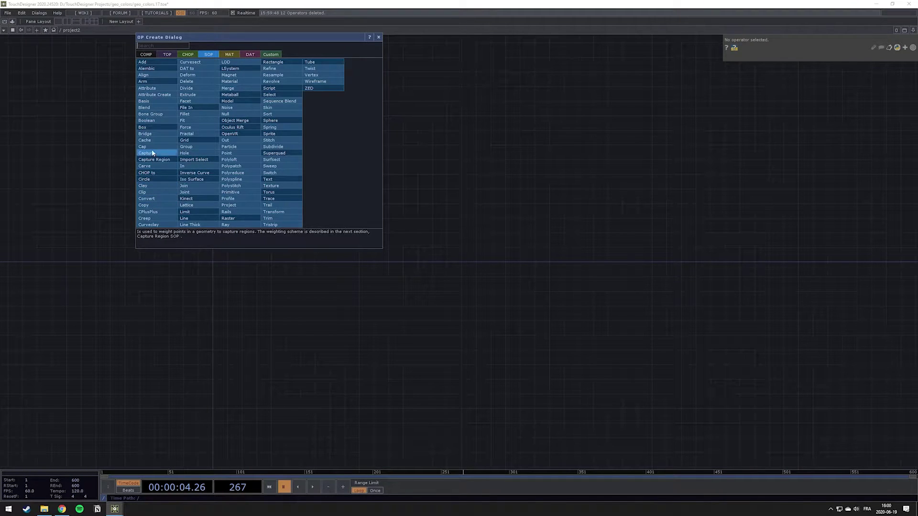
left_click(153, 127)
left_click(351, 275)
scroll(356, 263, "up", 3)
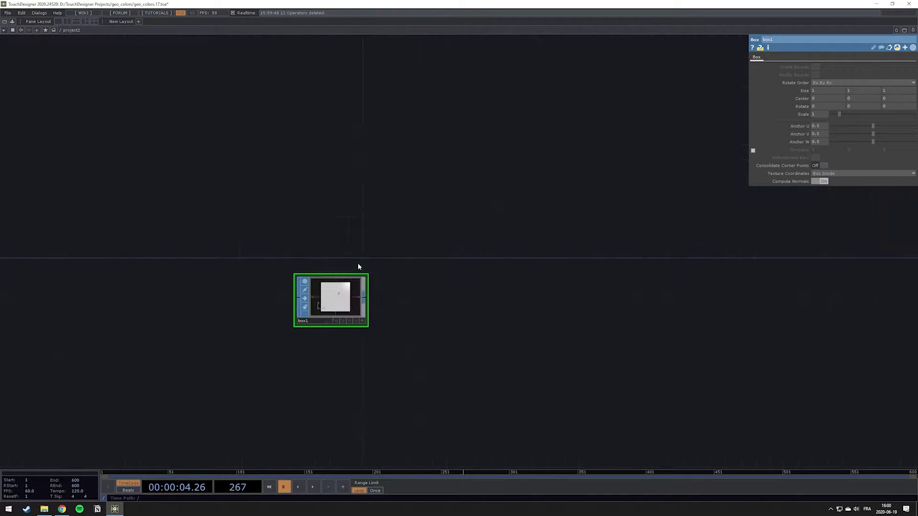
Add a Geometry COMP fed by the output of box1
left_click_drag(425, 311, 308, 250)
scroll(514, 288, "down", 3)
scroll(319, 252, "up", 3)
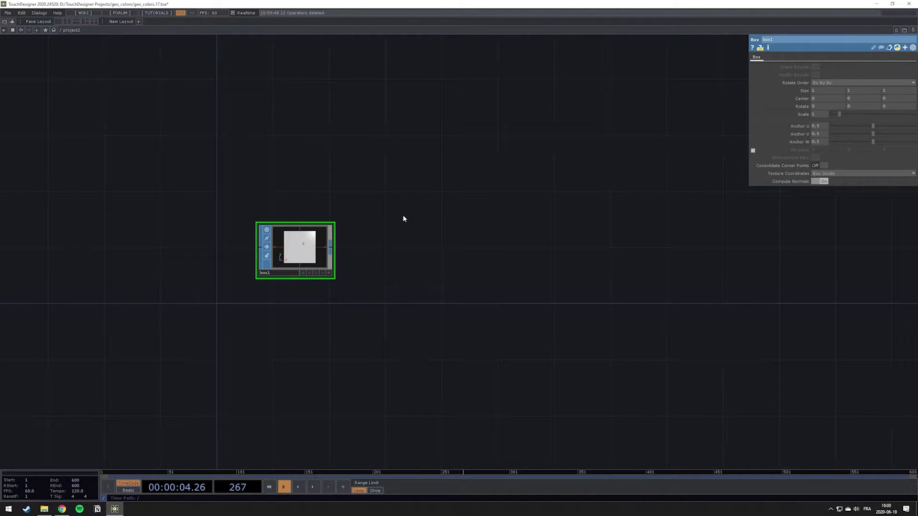
right_click(331, 249)
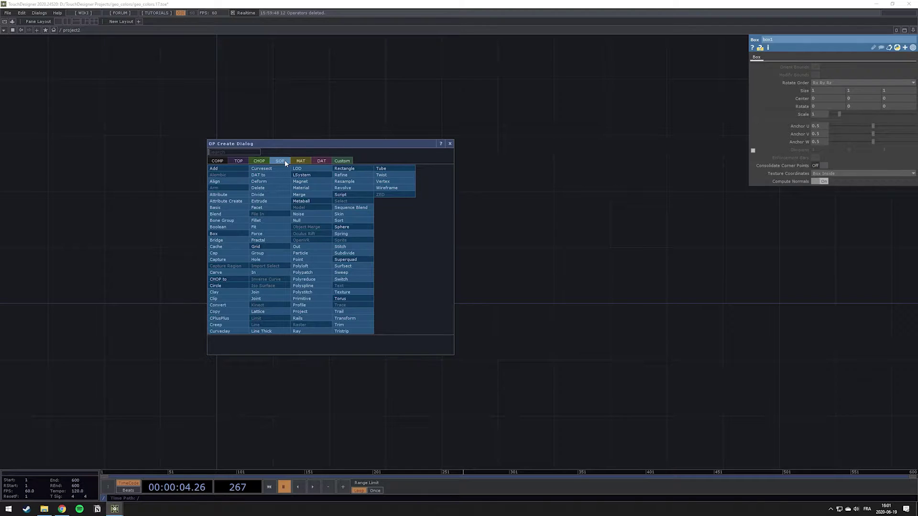
left_click(216, 160)
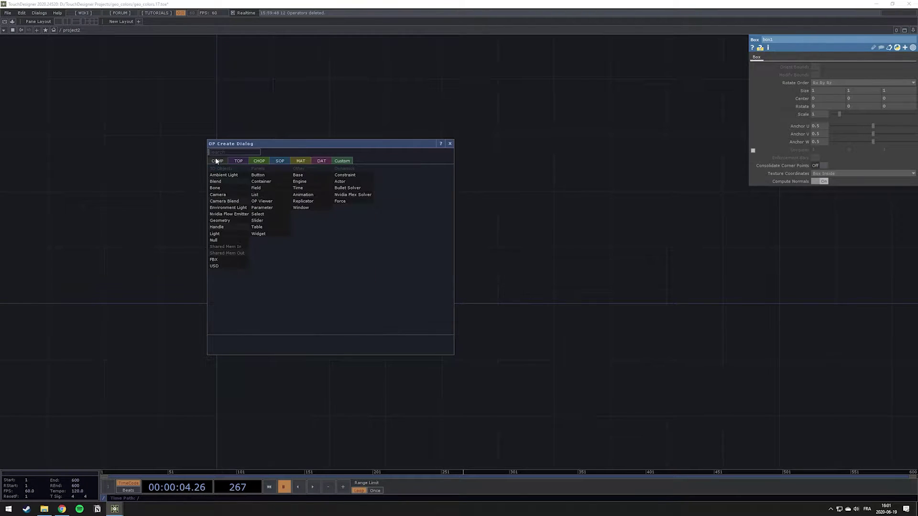
left_click(225, 220)
left_click(456, 227)
Add a Camera COMP above geo1 and a Light COMP below it
key("Tab")
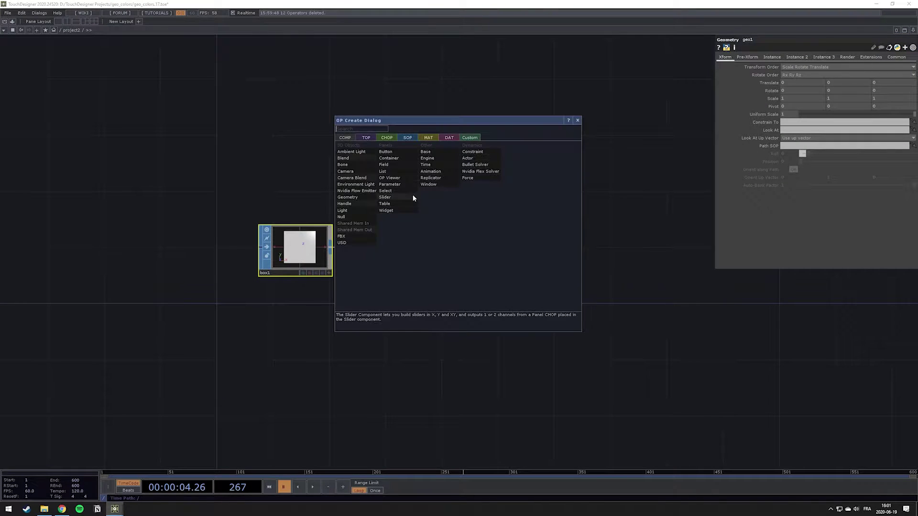
left_click(355, 171)
left_click(459, 117)
key("Tab")
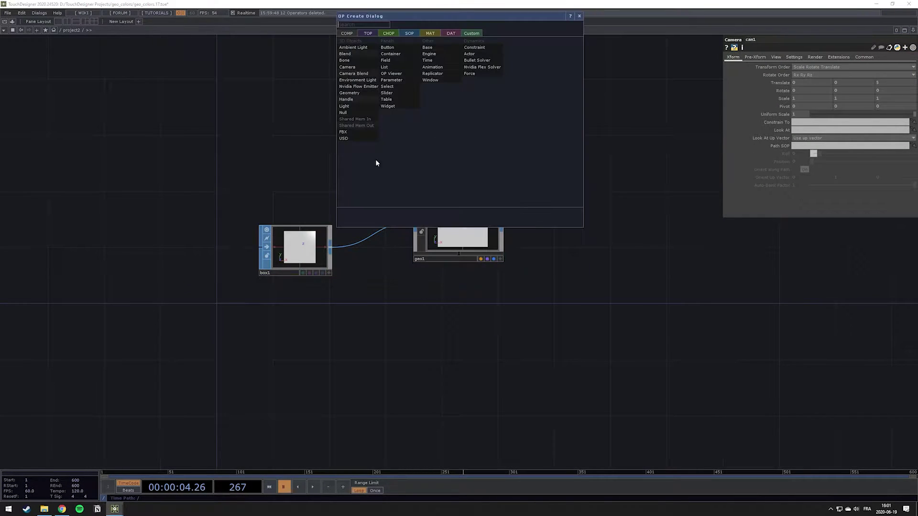
left_click(350, 106)
left_click(463, 321)
Add a Render TOP beside the camera, geometry and light components
key("Tab")
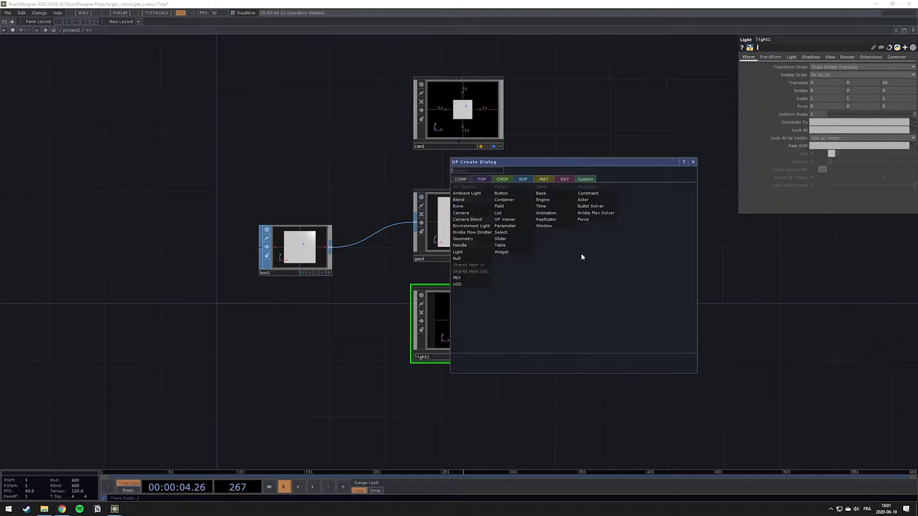
left_click(481, 179)
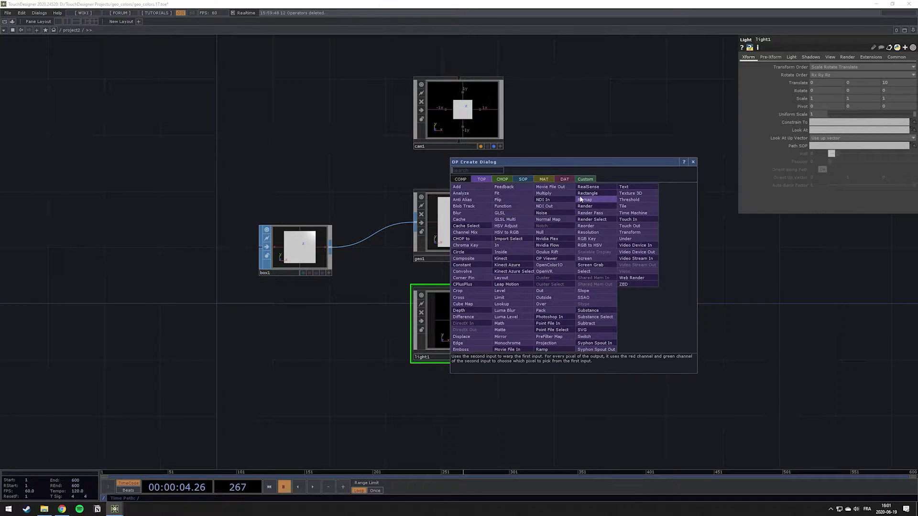
left_click(595, 206)
left_click(622, 230)
Connect a Null TOP to the output of render1 and display it as the network background
left_click_drag(770, 242, 420, 231)
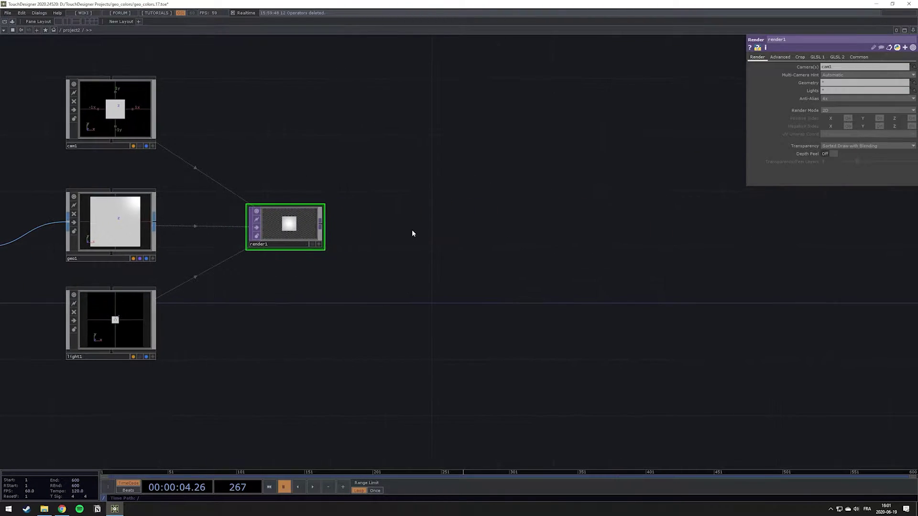
right_click(320, 226)
type("nu")
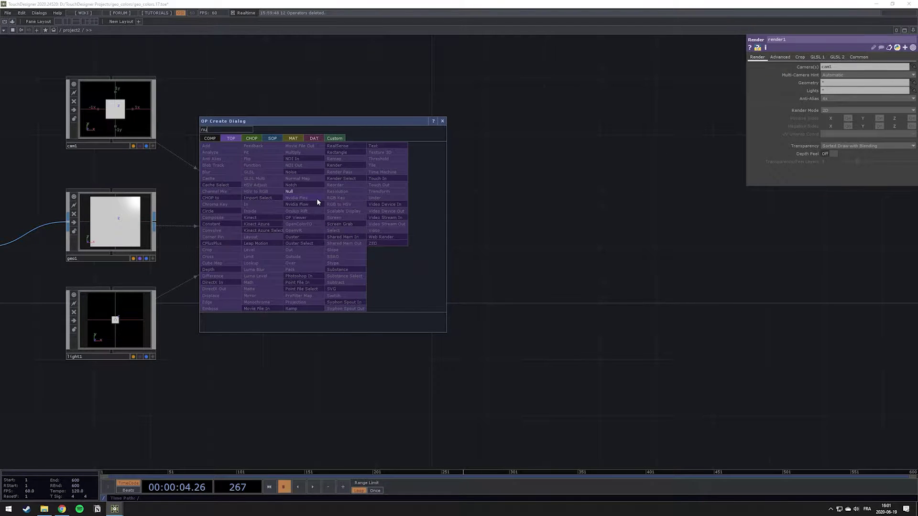
left_click(306, 192)
left_click(643, 243)
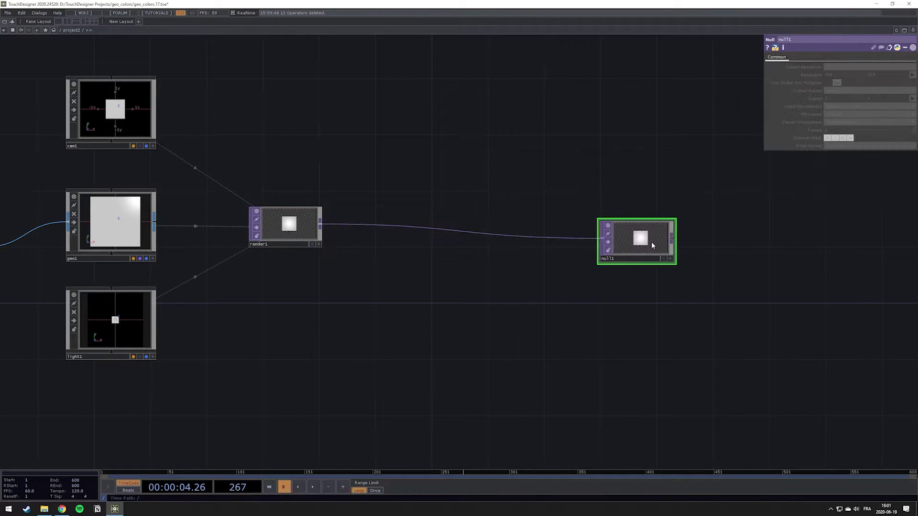
left_click(667, 258)
Set the size of box1 to 0.02 on all three axes
scroll(421, 281, "down", 4)
scroll(265, 262, "up", 6)
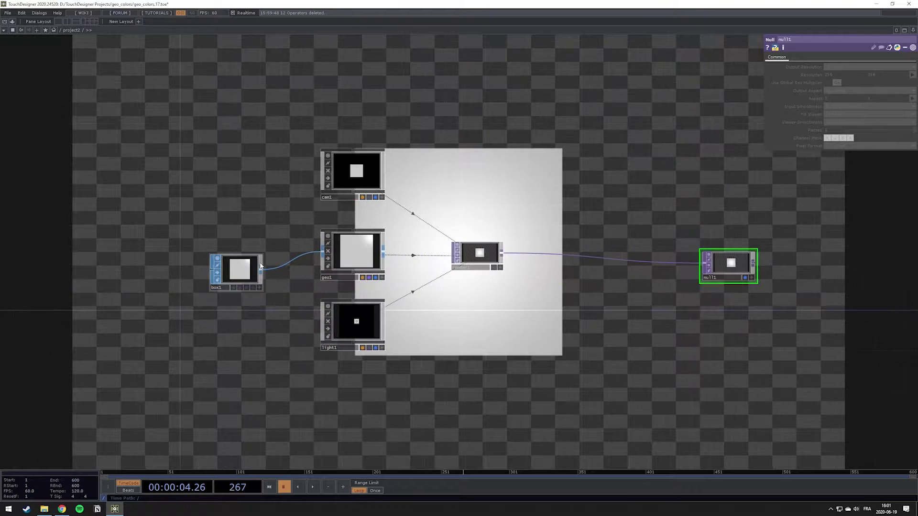
left_click(238, 270)
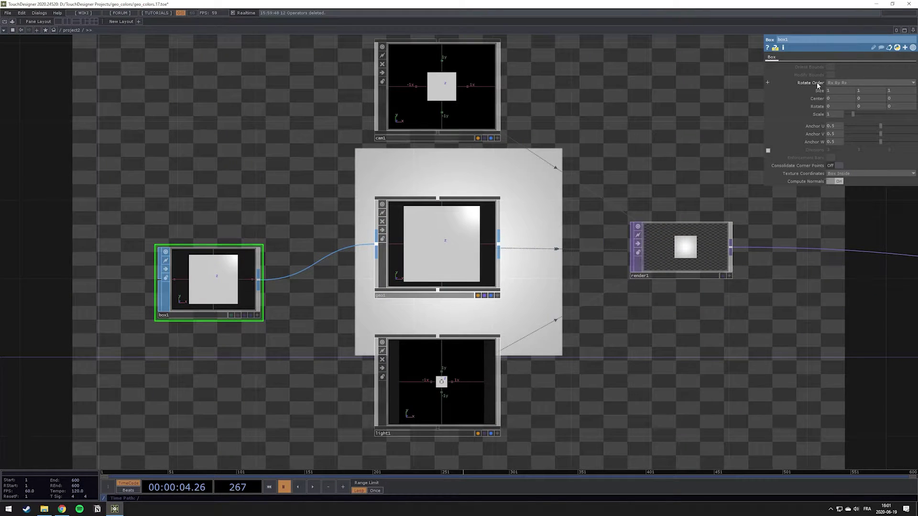
middle_click_drag(817, 95, 816, 82)
Add a Noise TOP and place it above and slightly to the left of box1
scroll(501, 190, "down", 3)
scroll(631, 207, "up", 6)
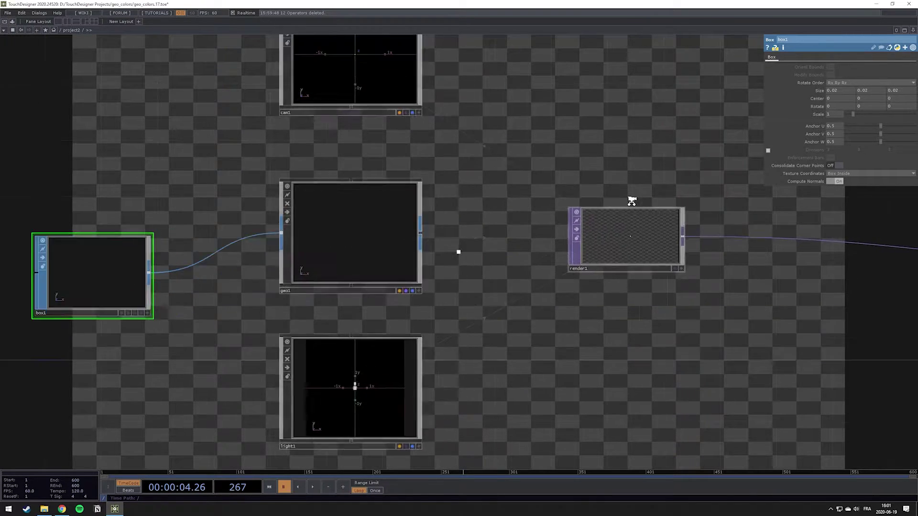
left_click_drag(415, 195, 508, 250)
left_click_drag(522, 188, 902, 229)
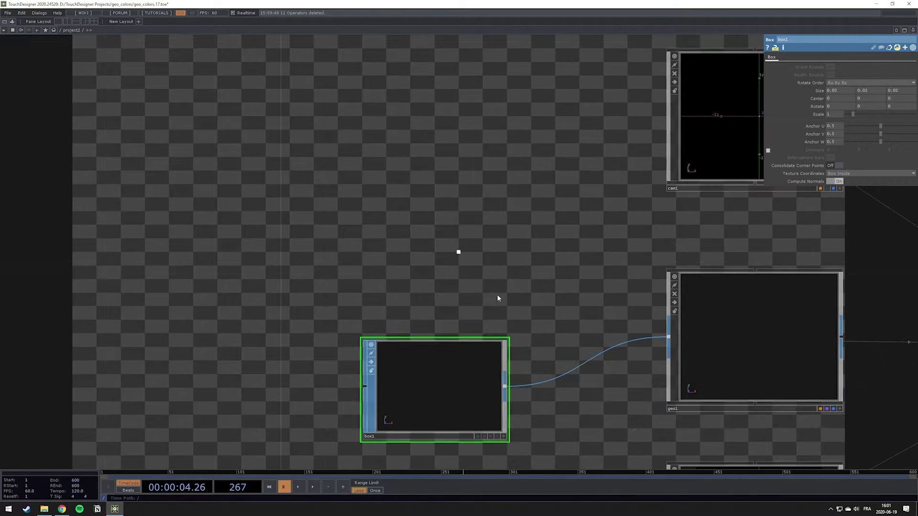
left_click_drag(497, 294, 520, 241)
key("Tab")
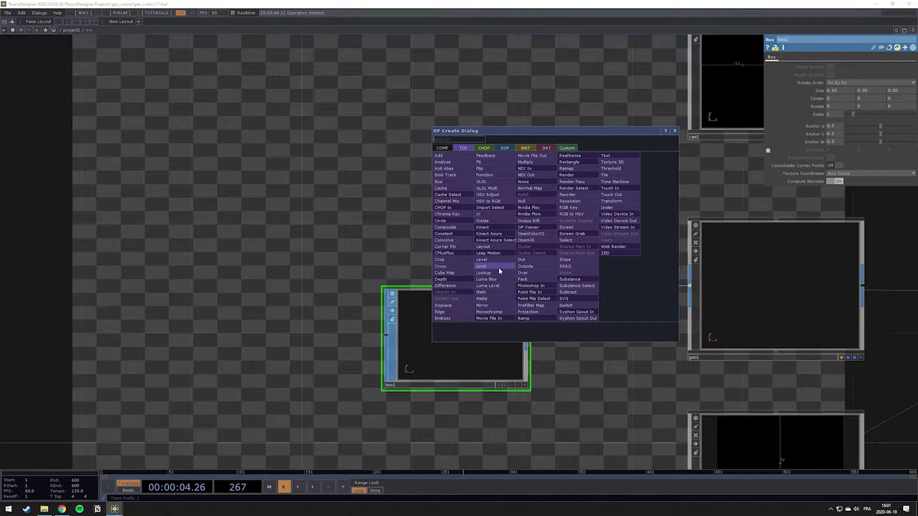
left_click(542, 183)
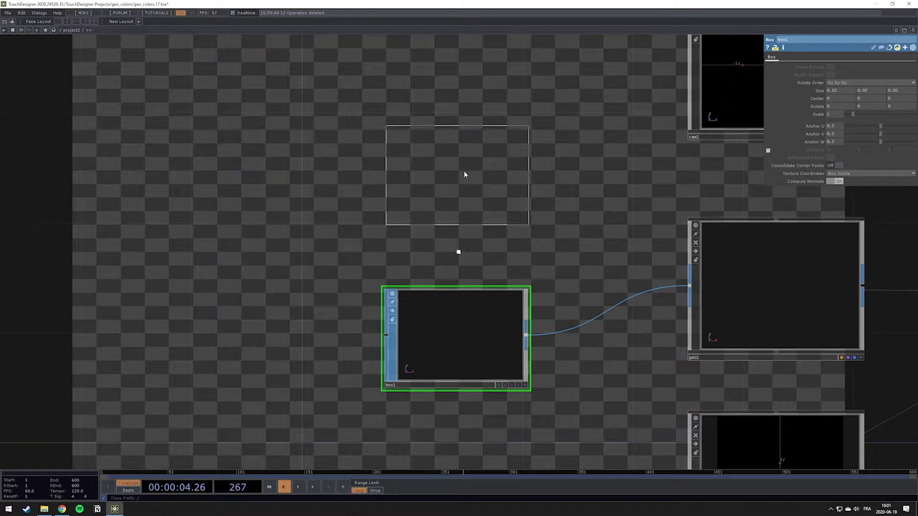
left_click(520, 152)
left_click_drag(520, 152, 467, 152)
left_click_drag(563, 169, 492, 208)
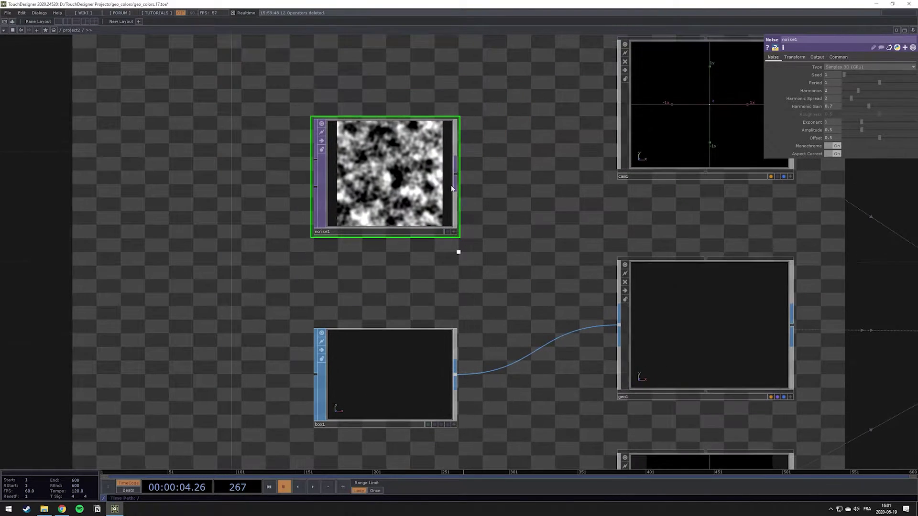
left_click_drag(434, 183, 381, 164)
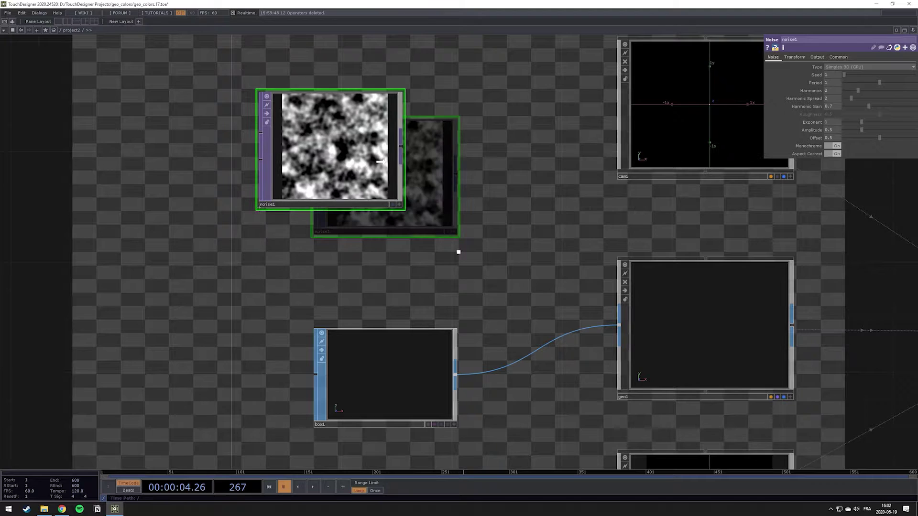
Set the Noise TOP's resolution to 6 by 6 and its pixel format to 32-bit float (RGBA)
left_click(836, 58)
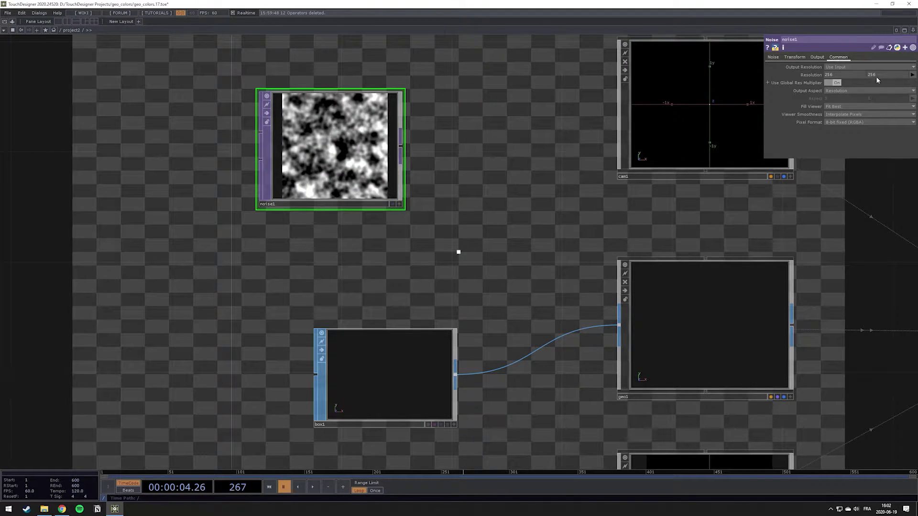
left_click(837, 77)
type("6")
key("Tab")
key("Return")
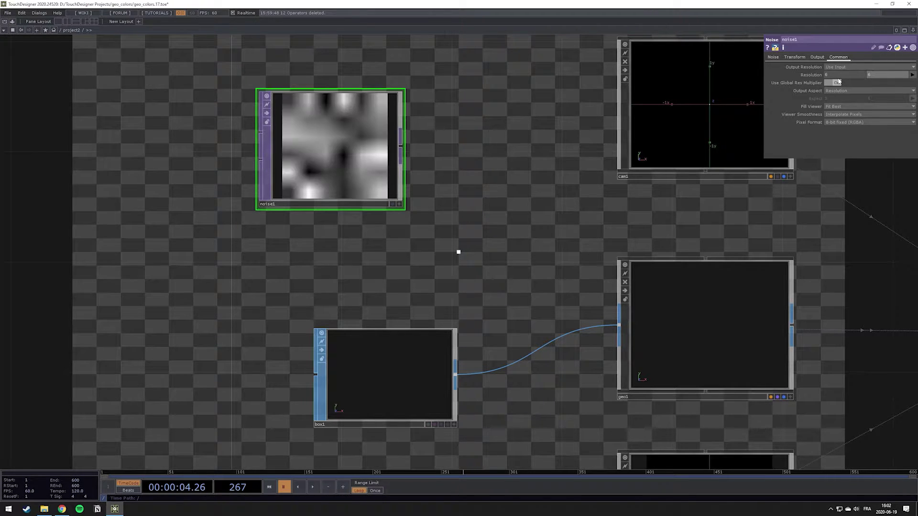
left_click(847, 122)
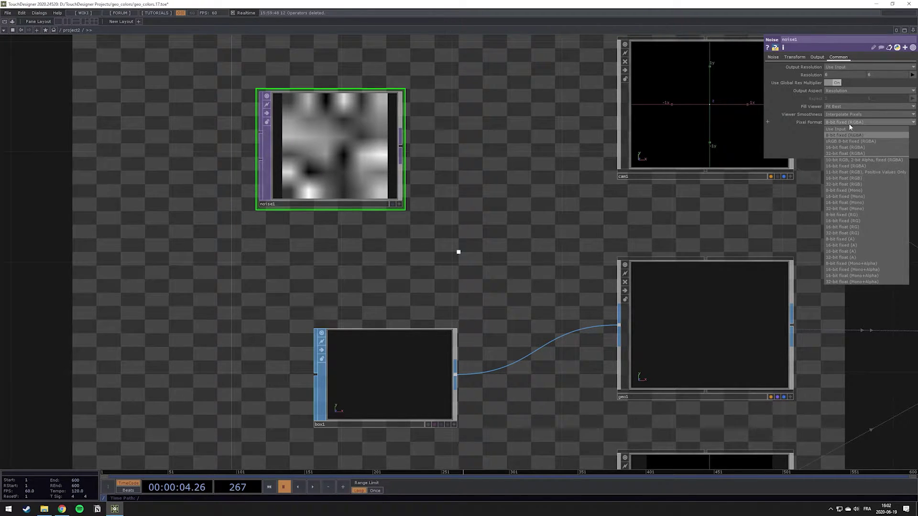
left_click(844, 153)
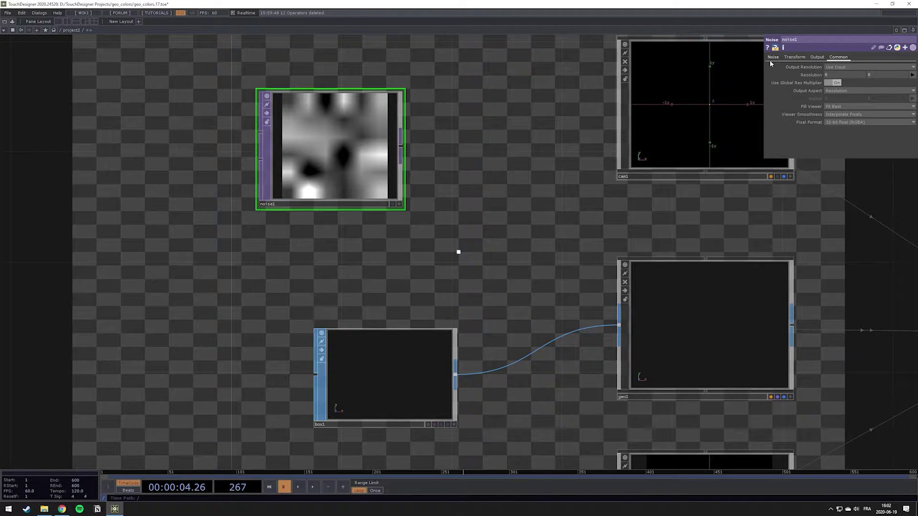
Turn off Monochrome for the noise and set its offset to 0
left_click(773, 57)
left_click(836, 146)
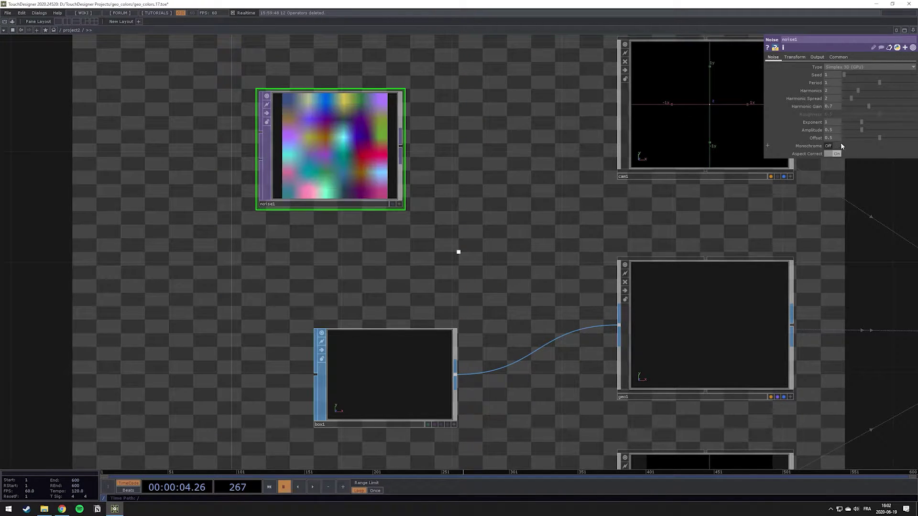
left_click_drag(880, 138, 835, 143)
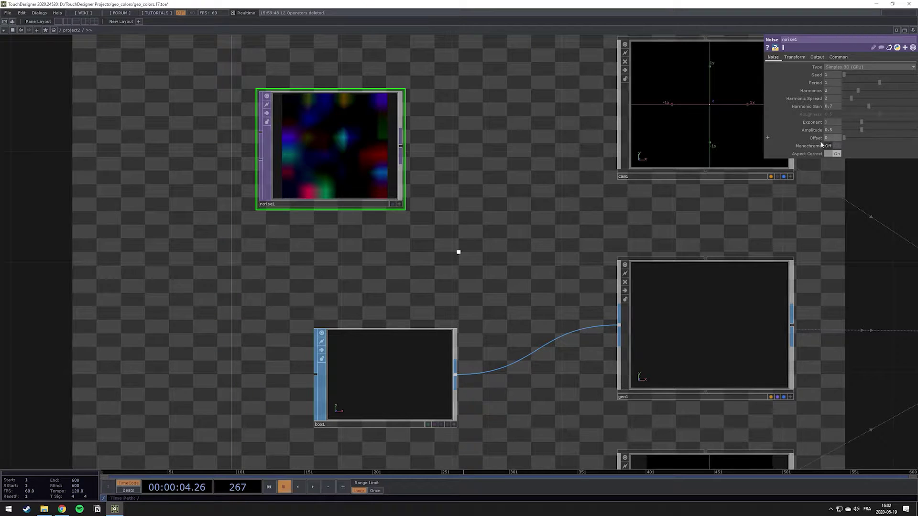
Increase the noise seed for a different pattern and reposition the Noise TOP above box1
left_click_drag(344, 154, 225, 159)
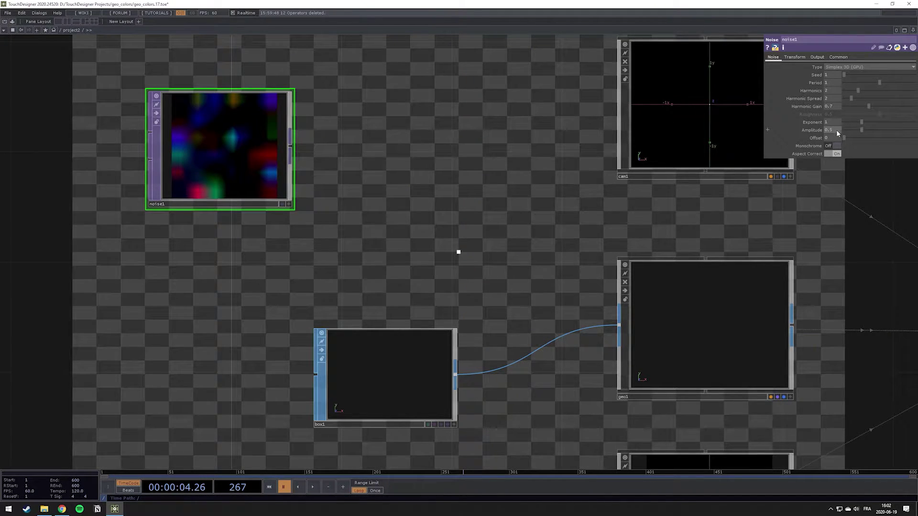
left_click_drag(851, 71, 849, 73)
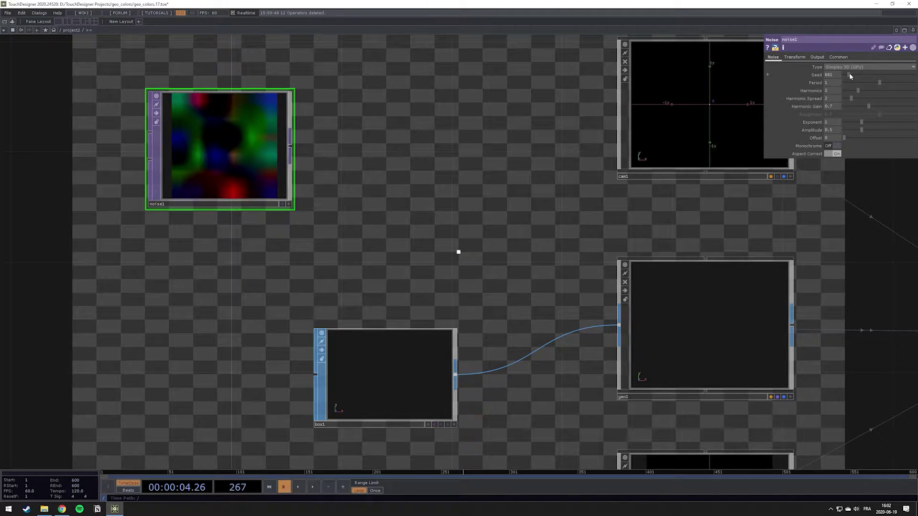
left_click_drag(454, 134, 504, 115)
left_click_drag(298, 151, 408, 122)
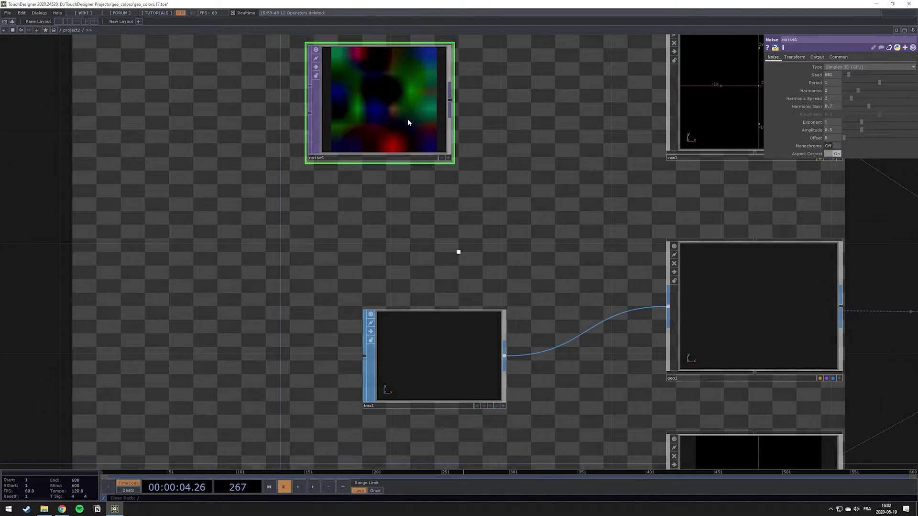
Rename the Noise TOP as translate
left_click(316, 159)
type("tr")
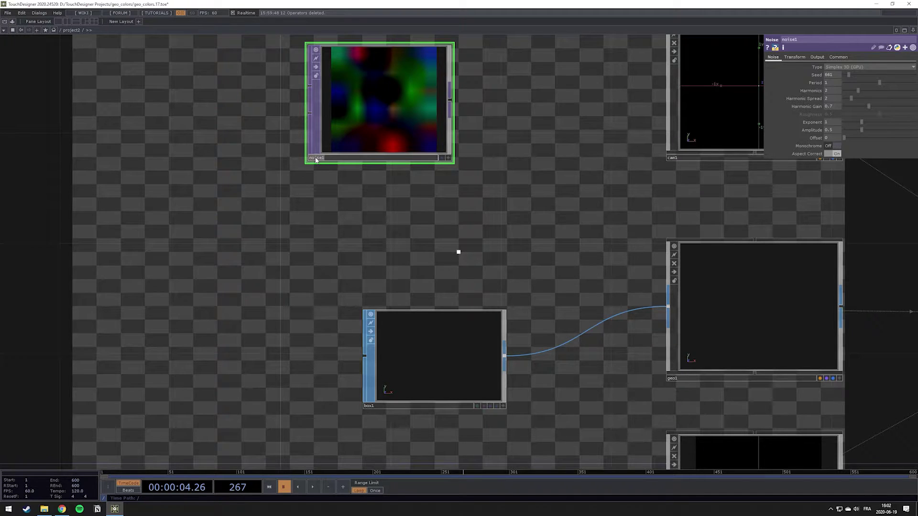
type("anslate")
key("Return")
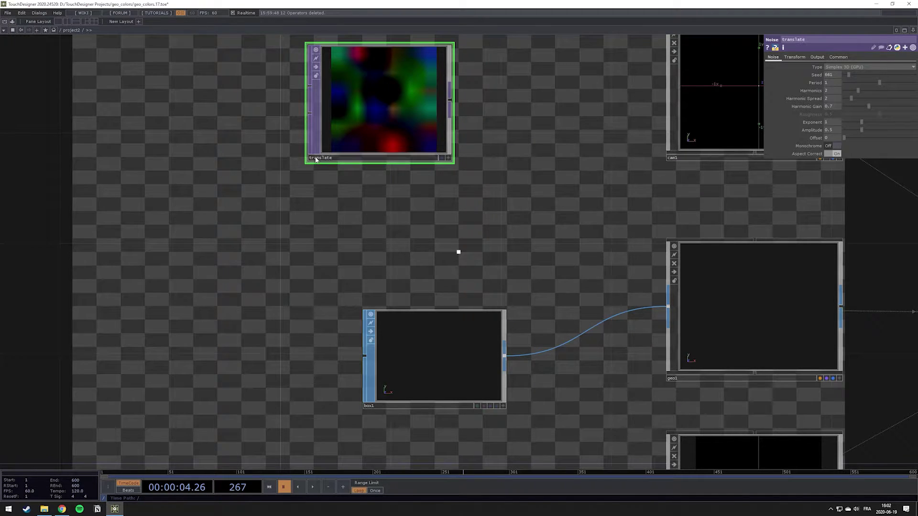
Turn on instancing for geo1 and assign the translate noise as its Translate OP
left_click(697, 310)
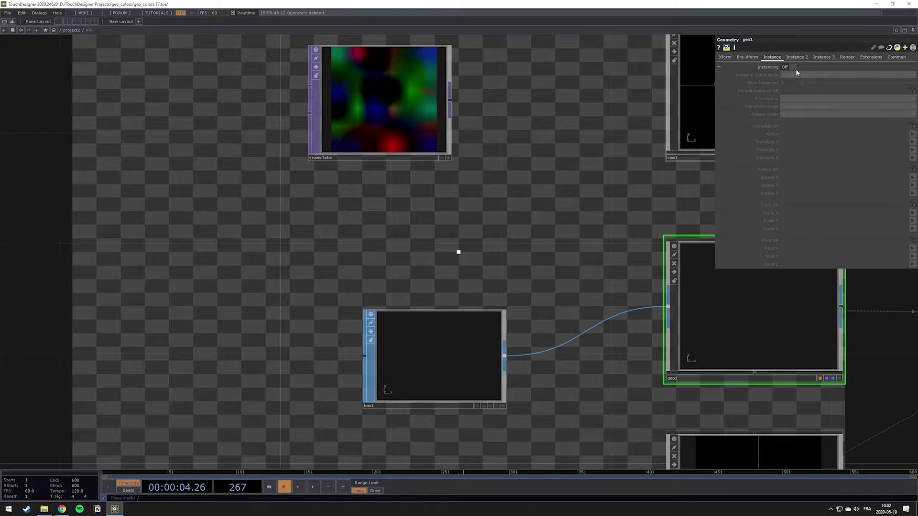
left_click(793, 67)
left_click_drag(587, 144, 553, 168)
left_click_drag(346, 137, 787, 127)
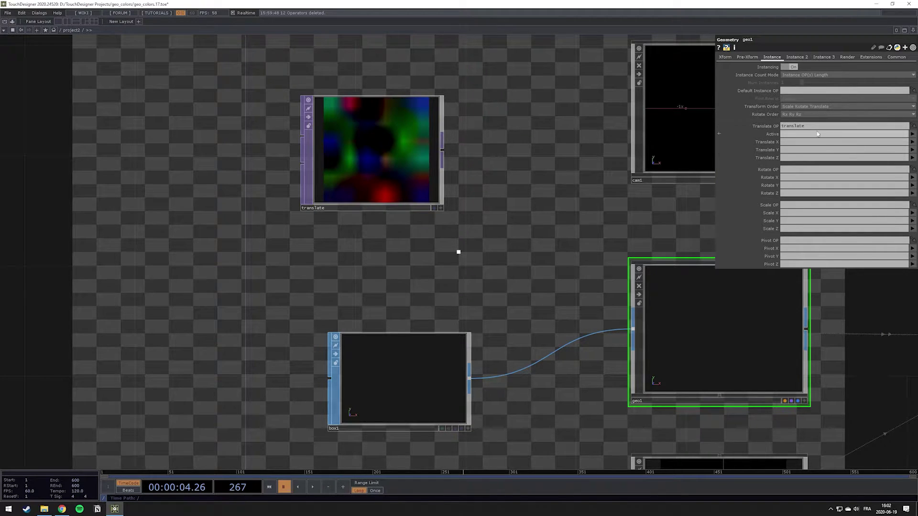
Map geo1's instance Translate X, Y and Z to the r, g and b channels
left_click(912, 142)
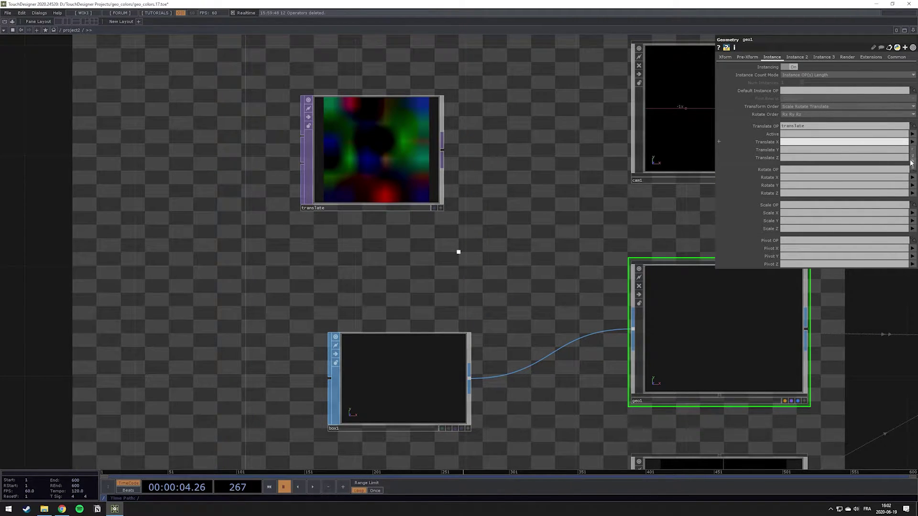
left_click(913, 149)
left_click(912, 149)
left_click(913, 164)
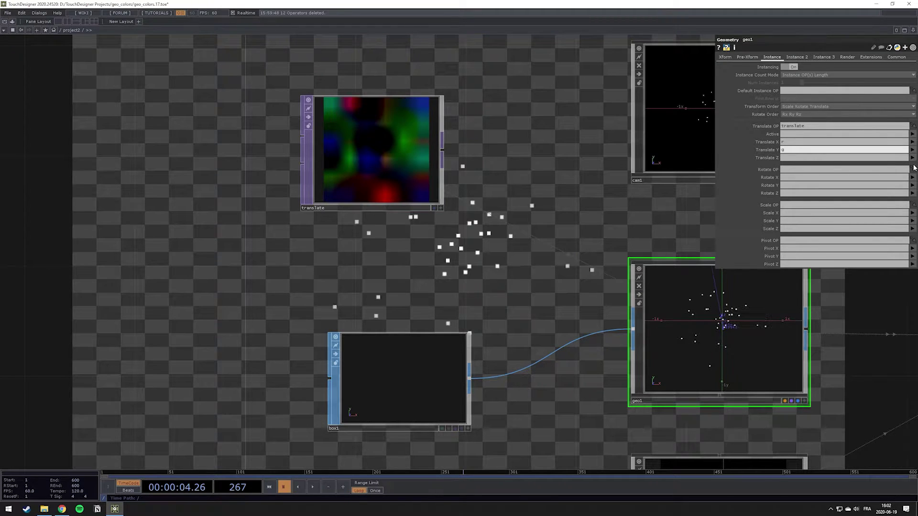
left_click(912, 157)
left_click(913, 178)
Duplicate the translate noise, place the copy between translate and box1, and rename it size
left_click_drag(535, 239, 465, 269)
left_click_drag(397, 174, 414, 146)
left_click(355, 138)
left_click_drag(292, 154, 341, 135)
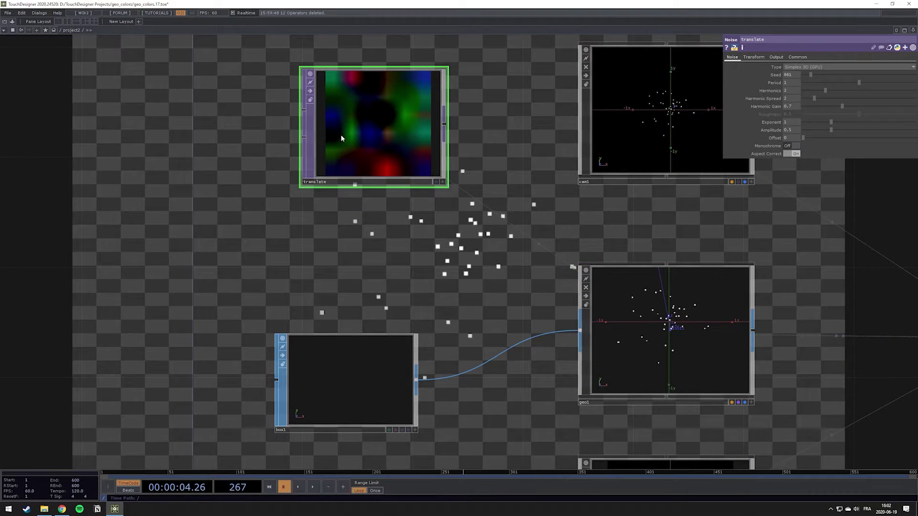
key("ctrl+c")
key("ctrl+v")
double_click(319, 321)
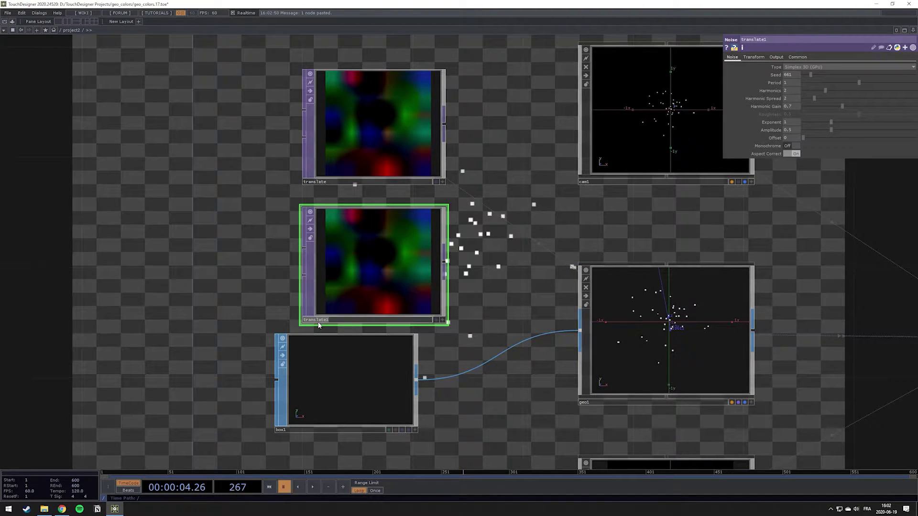
type("size")
key("Return")
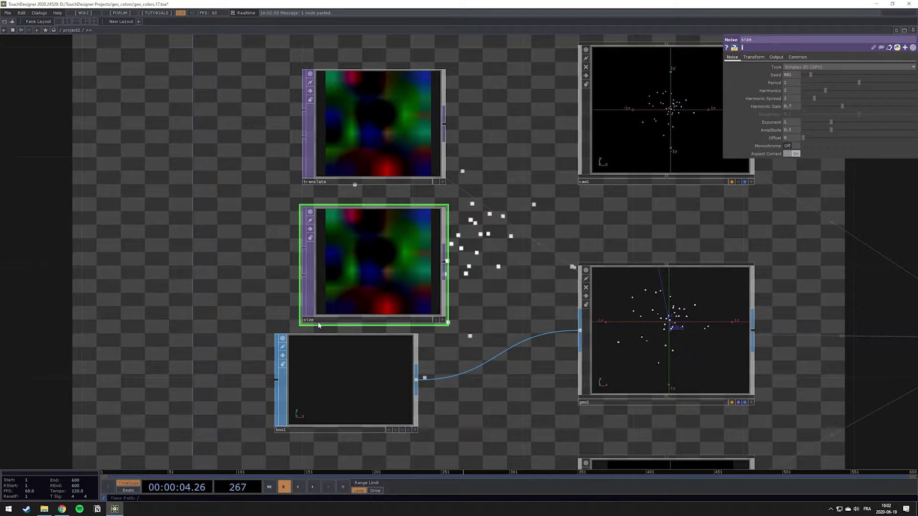
Assign the size noise as geo1's Scale OP, mapping Scale X to r and Scale Y to g
left_click_drag(364, 274, 674, 282)
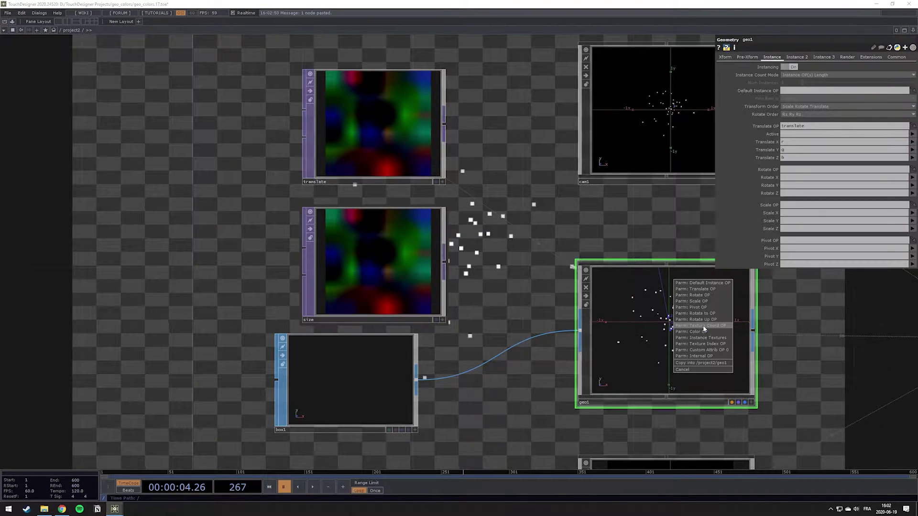
left_click(690, 303)
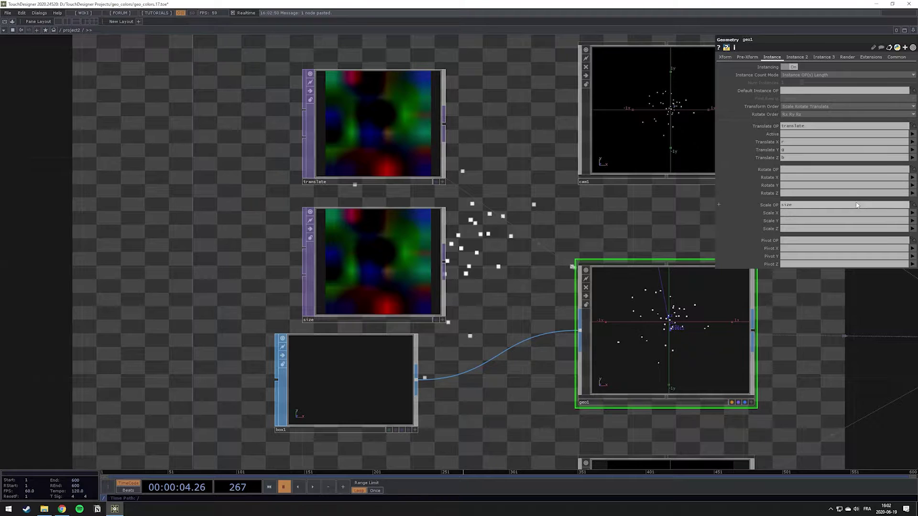
left_click(911, 214)
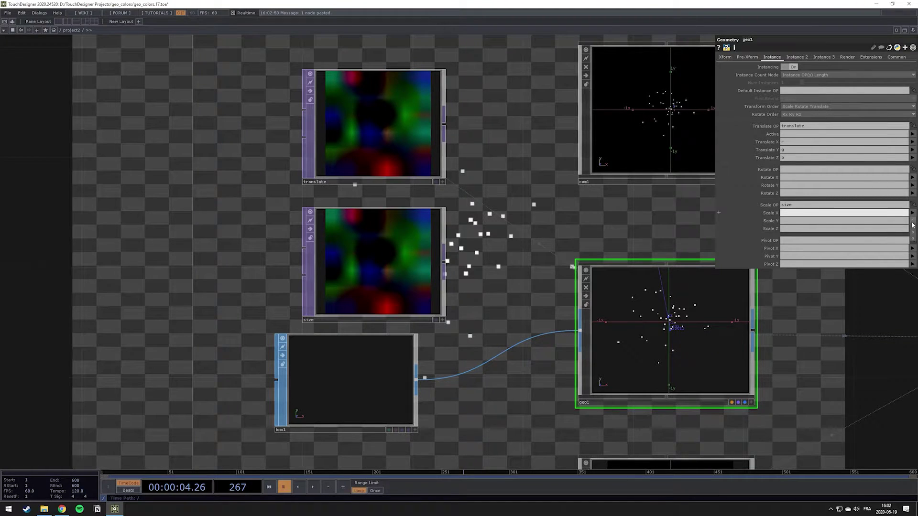
left_click(912, 219)
left_click(911, 221)
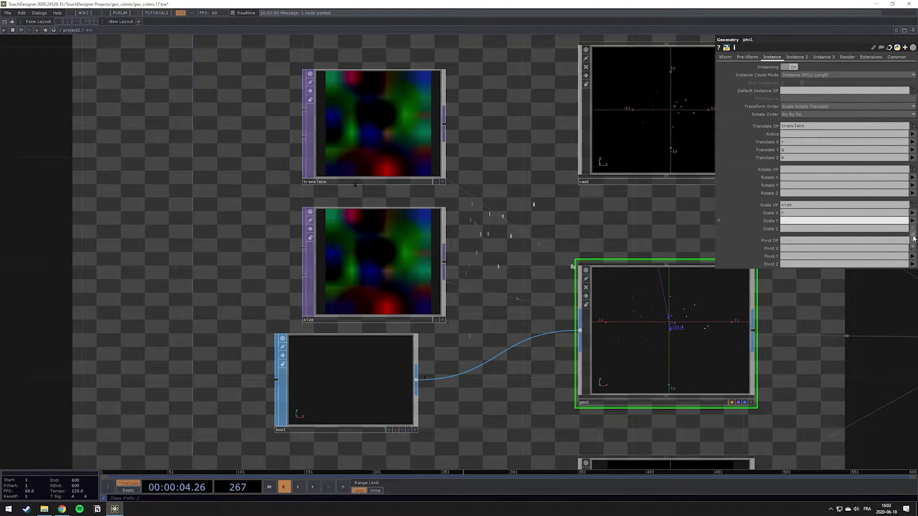
Set the size noise's seed to 372 and its amplitude to 5
left_click(381, 252)
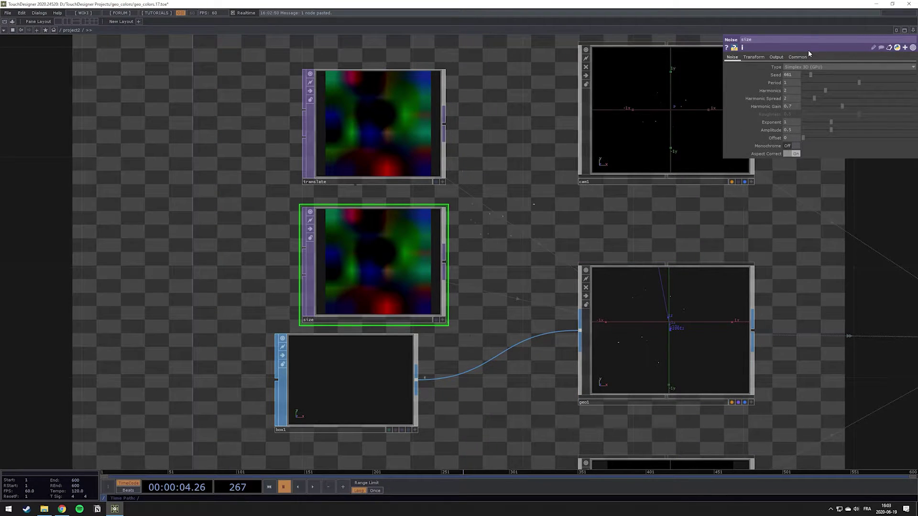
left_click_drag(811, 76, 807, 77)
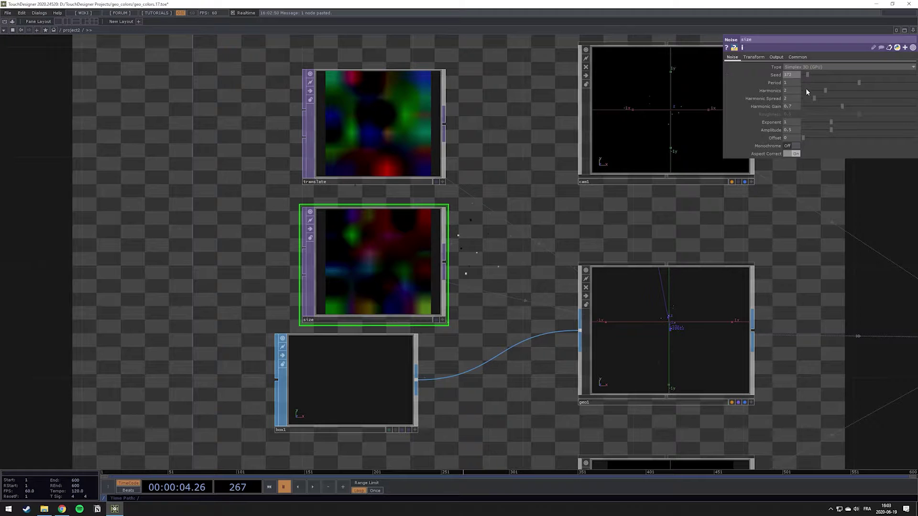
left_click(796, 130)
type("5")
key("Return")
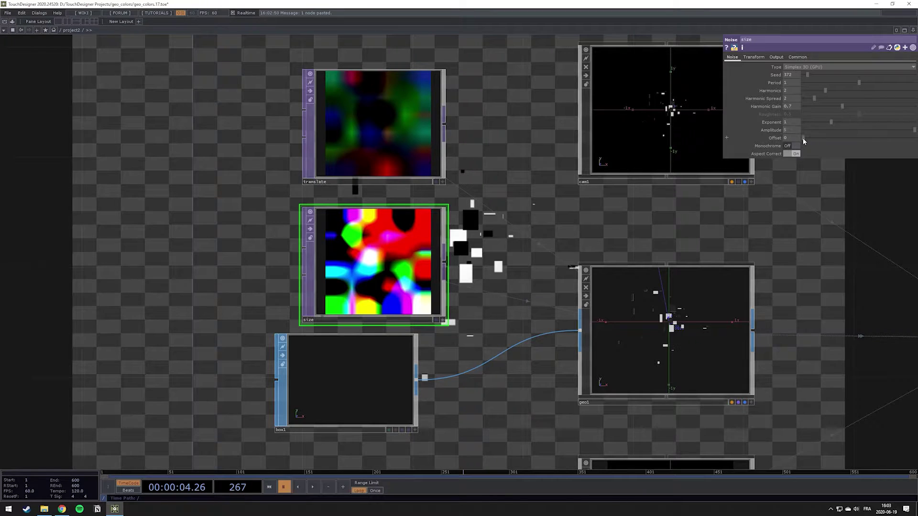
Raise the size noise's offset to 17.579 to enlarge the instanced boxes
left_click_drag(804, 138, 859, 144)
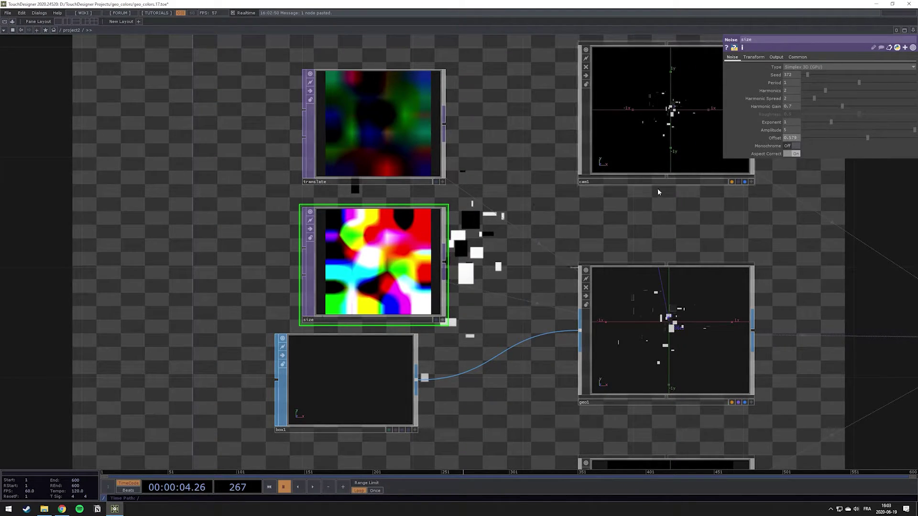
left_click_drag(521, 221, 180, 222)
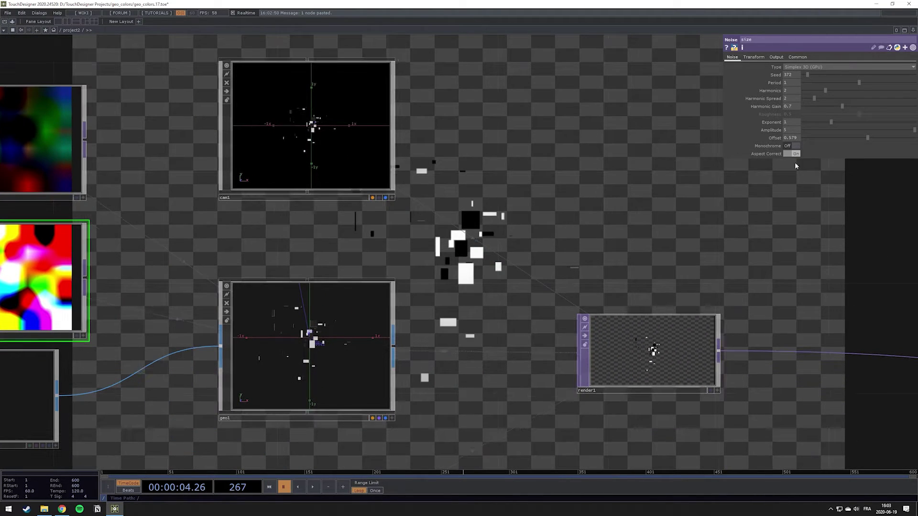
middle_click_drag(790, 138, 811, 130)
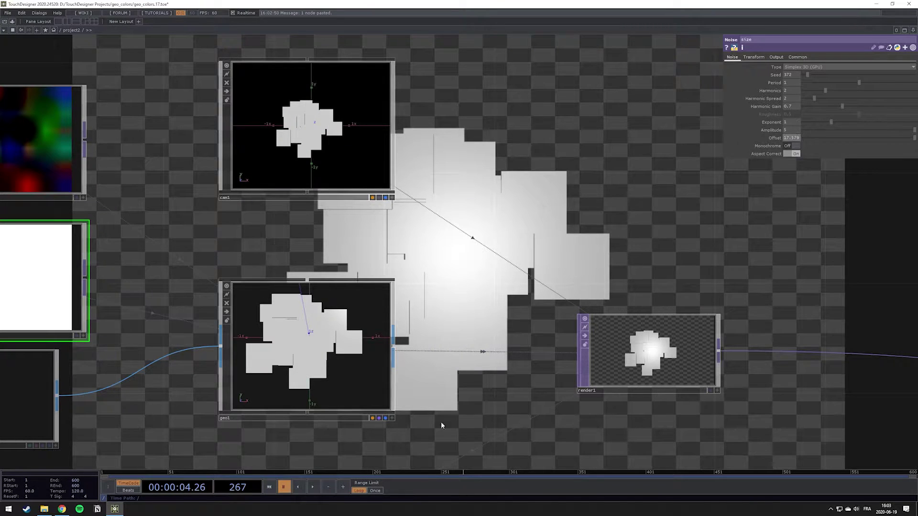
Activate geo1's viewer and orbit it to examine the instanced boxes' thickness and depth arrangement
left_click(392, 419)
mouse_move(337, 361)
left_mouse_down()
mouse_move(348, 364)
mouse_move(322, 369)
mouse_move(351, 356)
mouse_move(324, 371)
left_mouse_up()
left_click_drag(159, 290, 423, 264)
left_click_drag(416, 390, 346, 355)
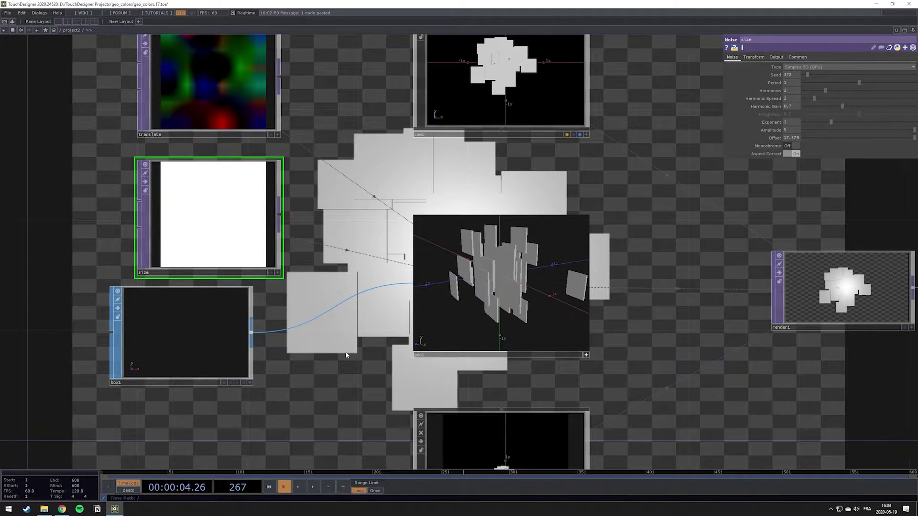
scroll(346, 355, "down", 4)
scroll(260, 328, "up", 4)
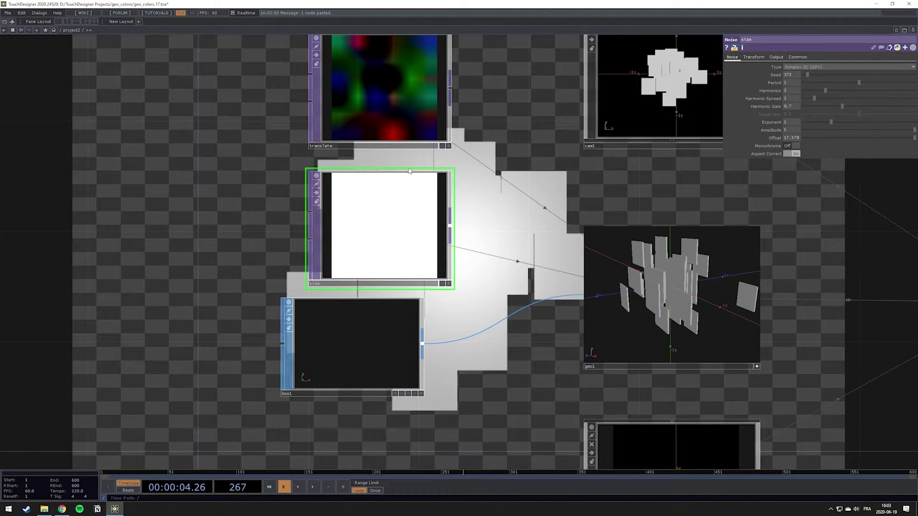
Review the size noise's resolution and pixel format and the translate noise's parameters, and deactivate geo1's viewer
left_click(799, 58)
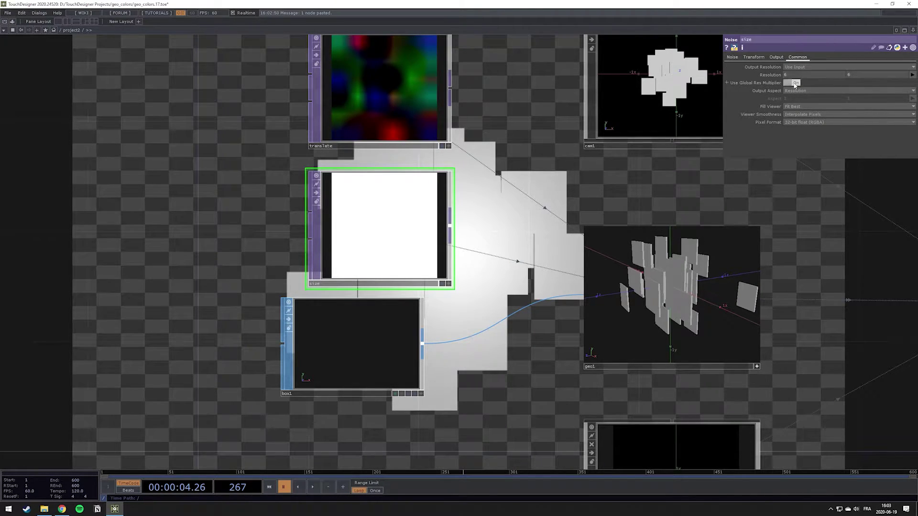
left_click(380, 116)
left_click_drag(501, 140, 309, 202)
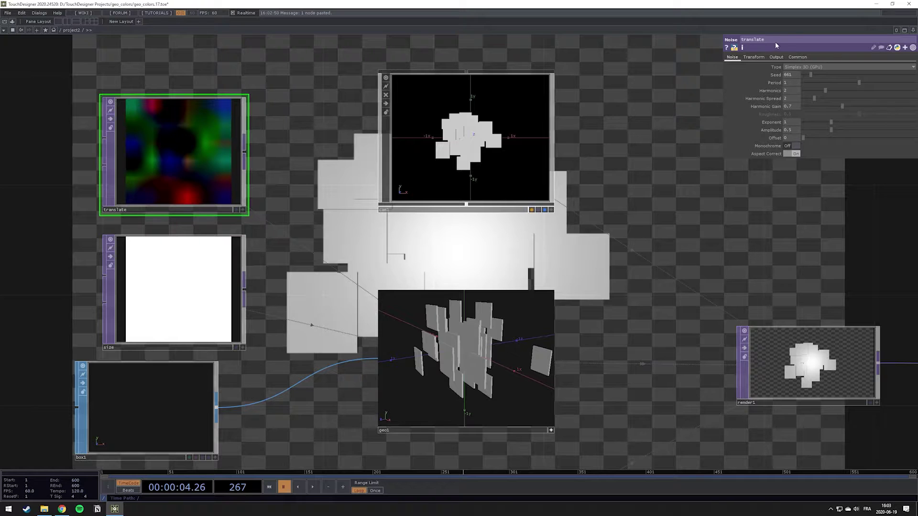
left_click_drag(350, 184, 369, 235)
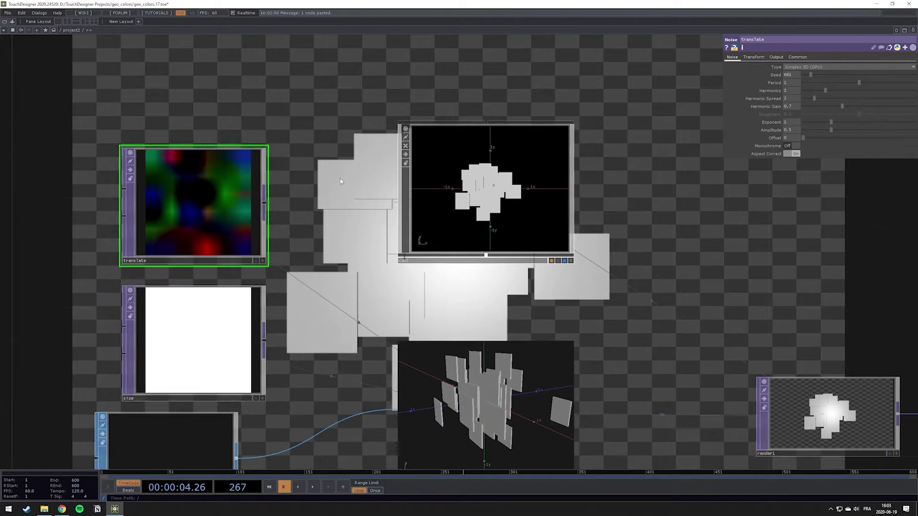
left_click_drag(595, 322, 625, 195)
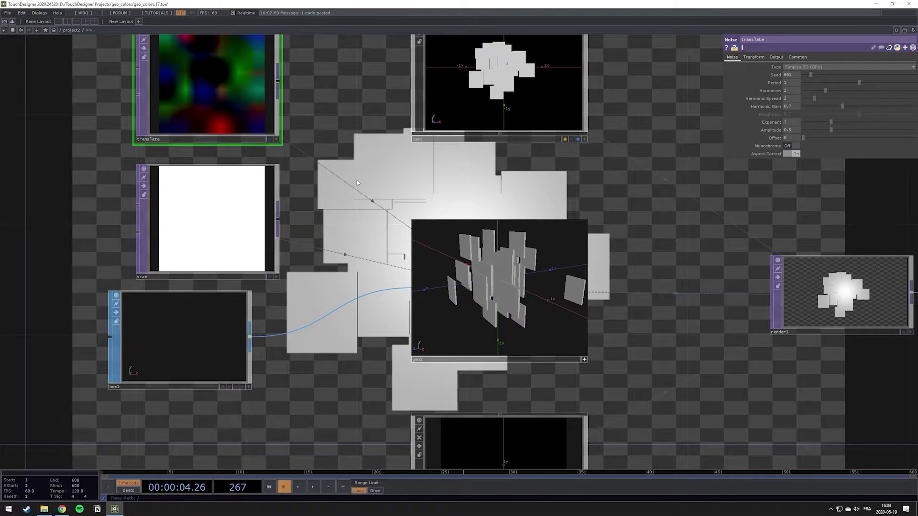
left_click(196, 187)
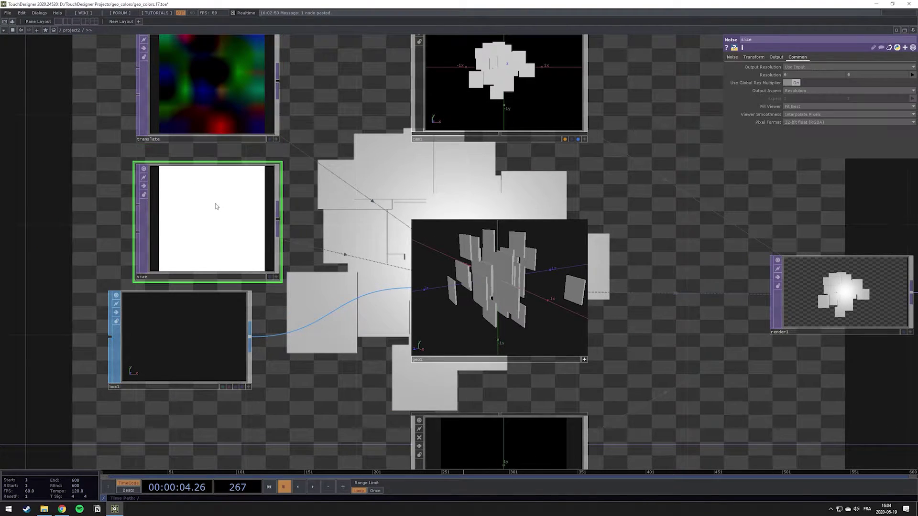
scroll(589, 188, "down", 2)
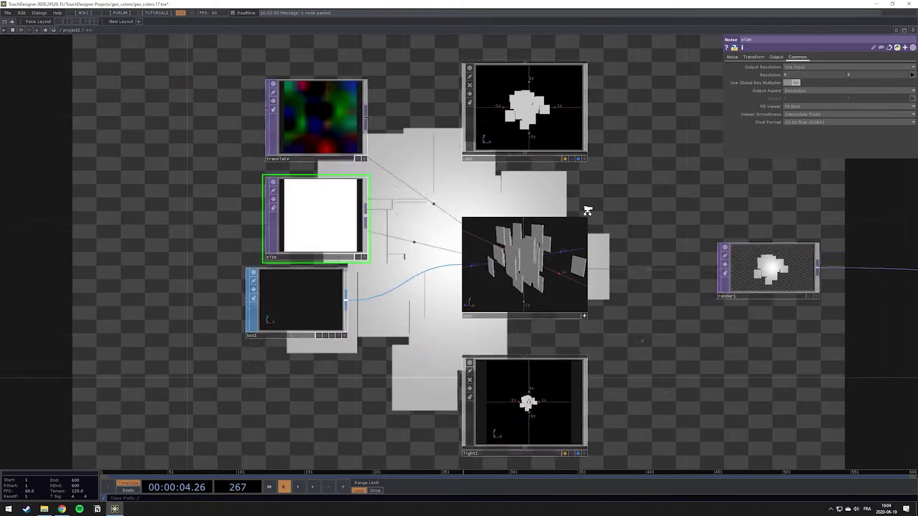
left_click_drag(656, 156, 465, 234)
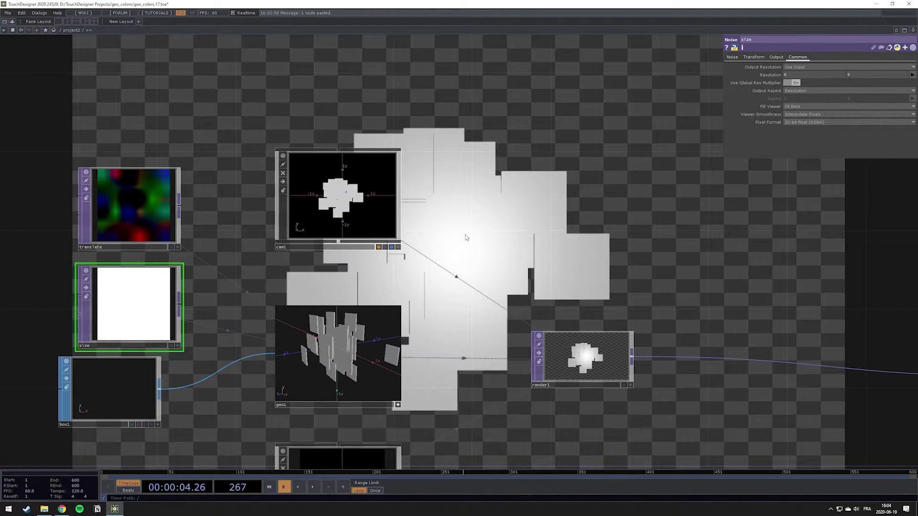
left_click(397, 404)
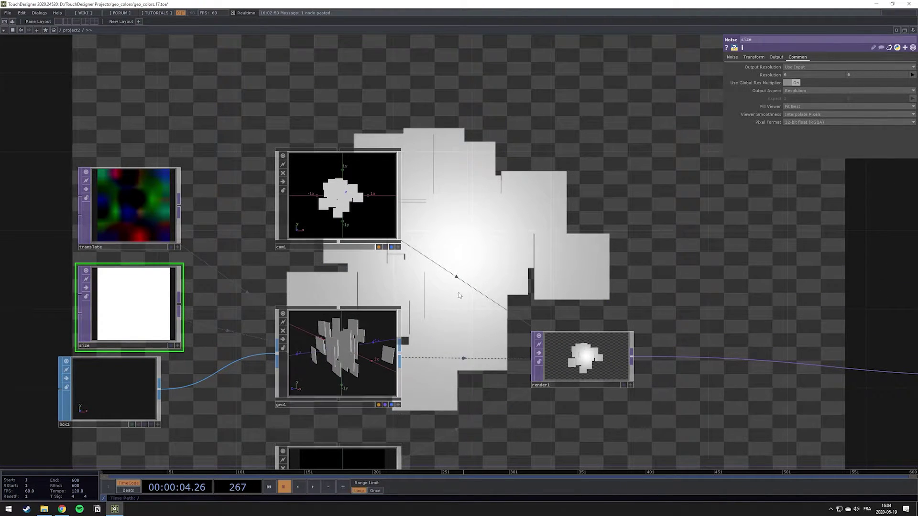
Change cam1's projection to Orthographic and frame the whole network
left_click(360, 210)
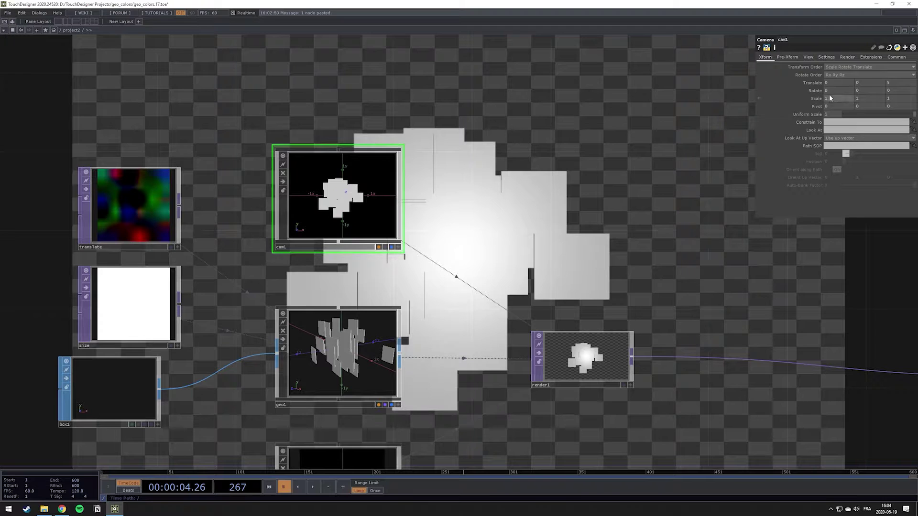
left_click(807, 57)
left_click(845, 67)
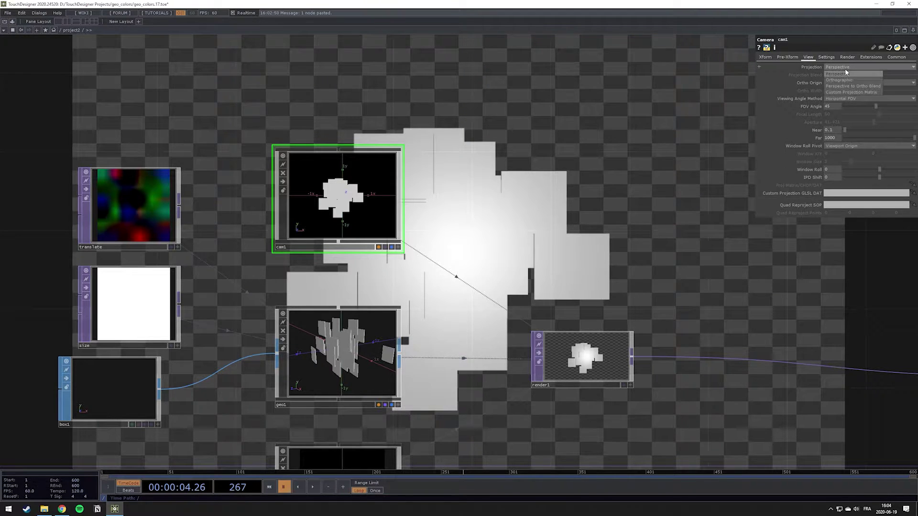
left_click(849, 80)
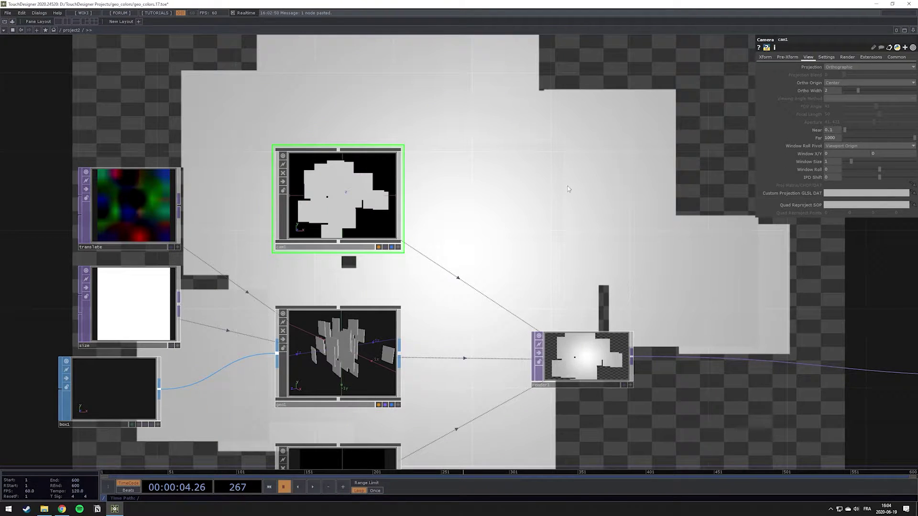
key("h")
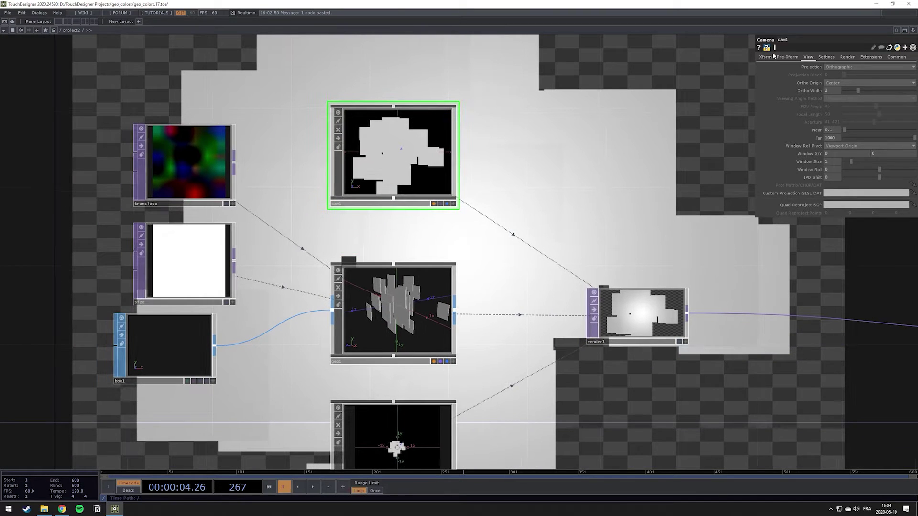
Rotate geo1 to -37 on X and -62 on Y so the boxes render at an angle
left_click(765, 57)
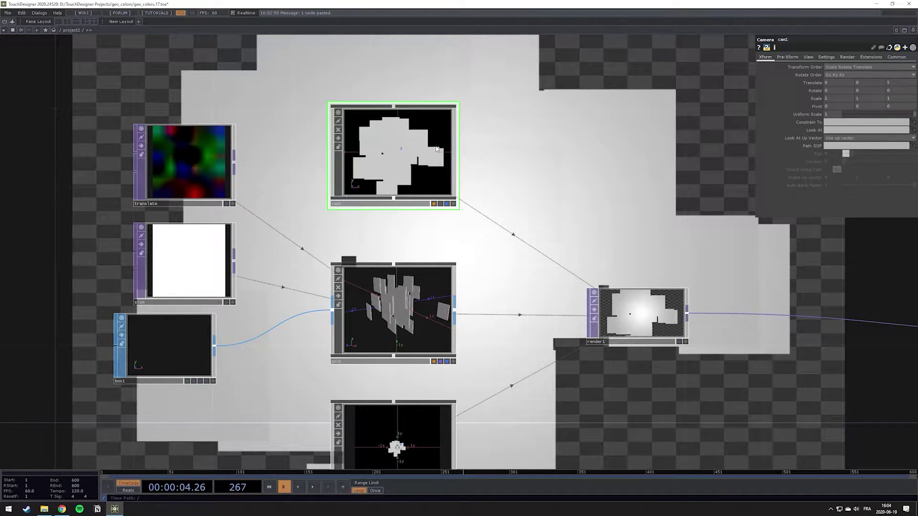
left_click(414, 306)
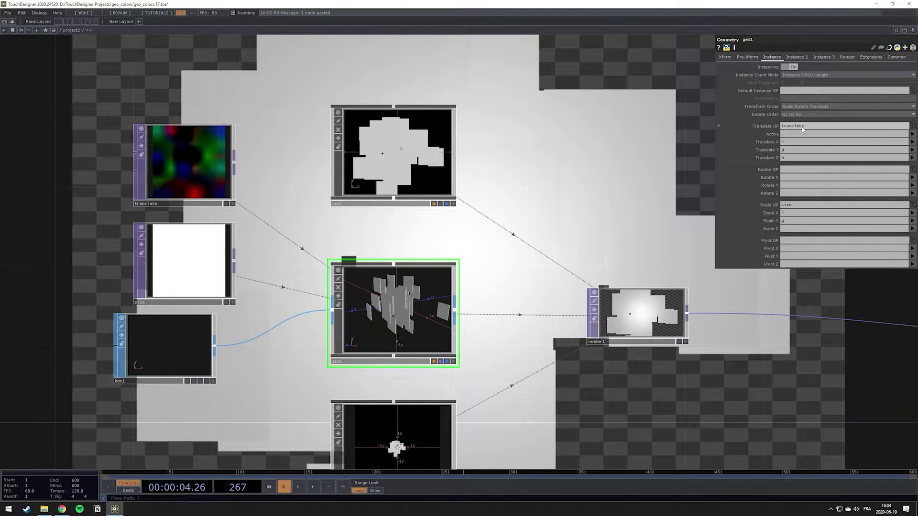
left_click(722, 57)
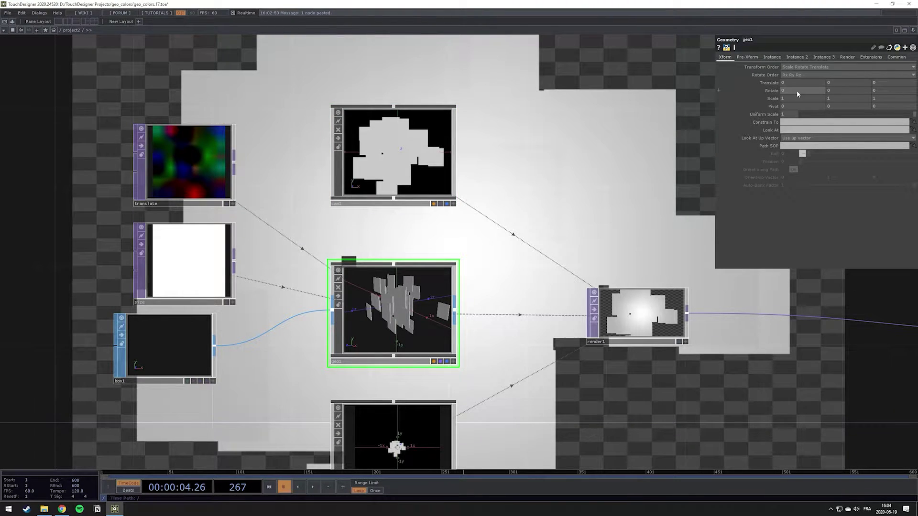
middle_click_drag(796, 91, 781, 87)
left_click_drag(794, 78, 845, 84)
middle_click_drag(845, 85, 844, 81)
scroll(507, 215, "down", 5)
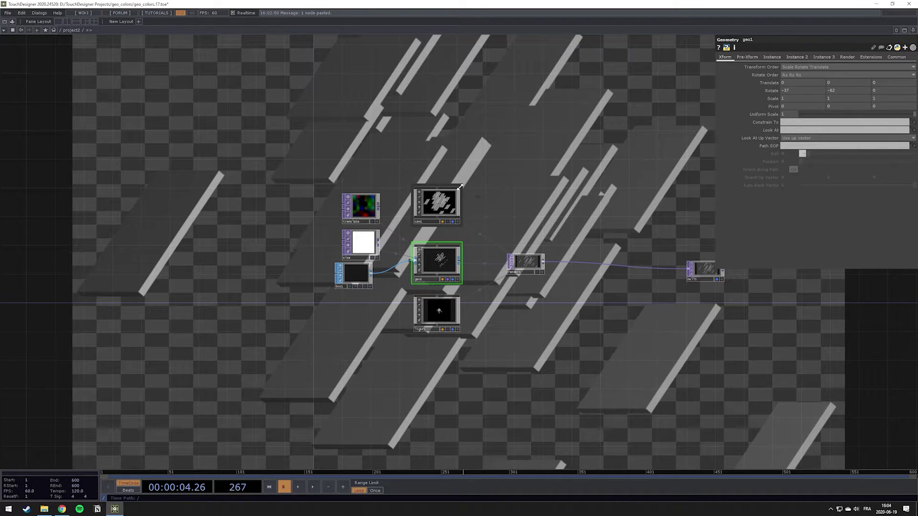
Set geo1's Y rotation to -50 and its uniform scale to about 0.538
scroll(472, 172, "up", 4)
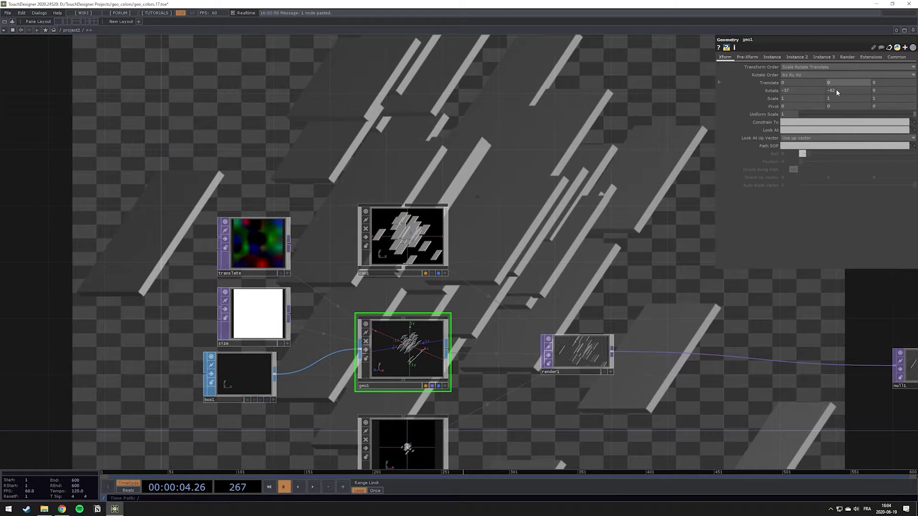
middle_click_drag(835, 90, 836, 80)
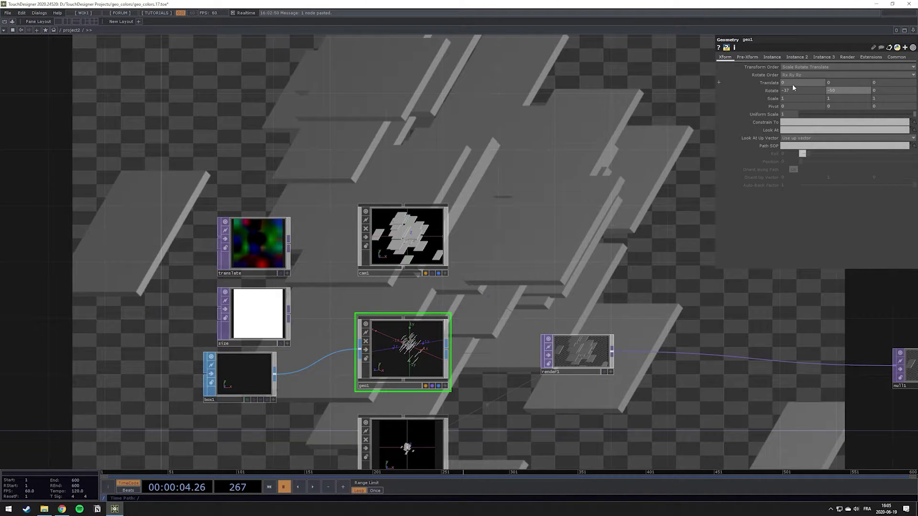
left_click_drag(913, 115, 862, 115)
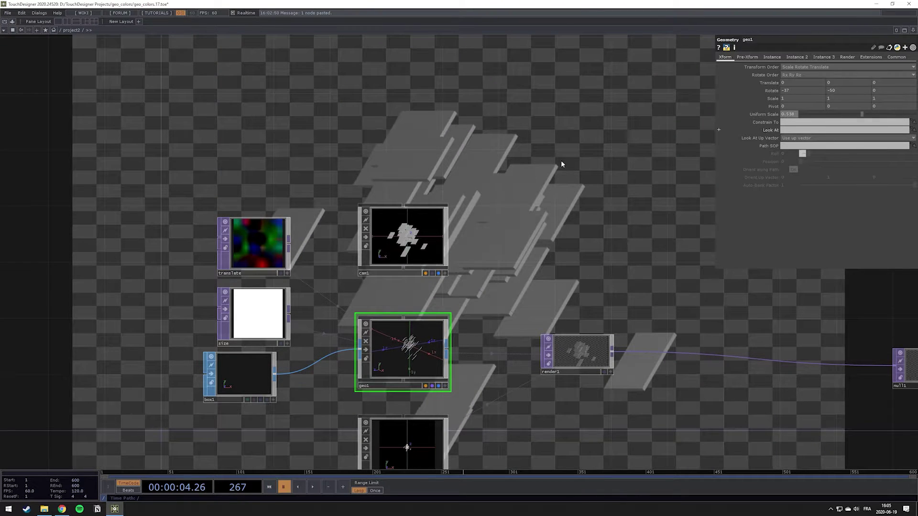
Tint light1 blue-violet with a colour saturation of about 0.562 and set its dimmer to 5
left_click_drag(525, 180, 483, 104)
left_click_drag(480, 354, 382, 321)
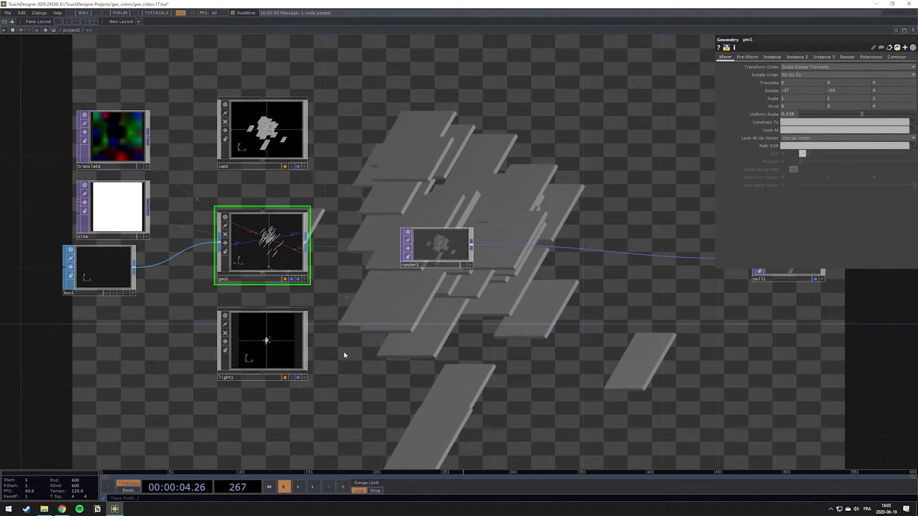
left_click(276, 351)
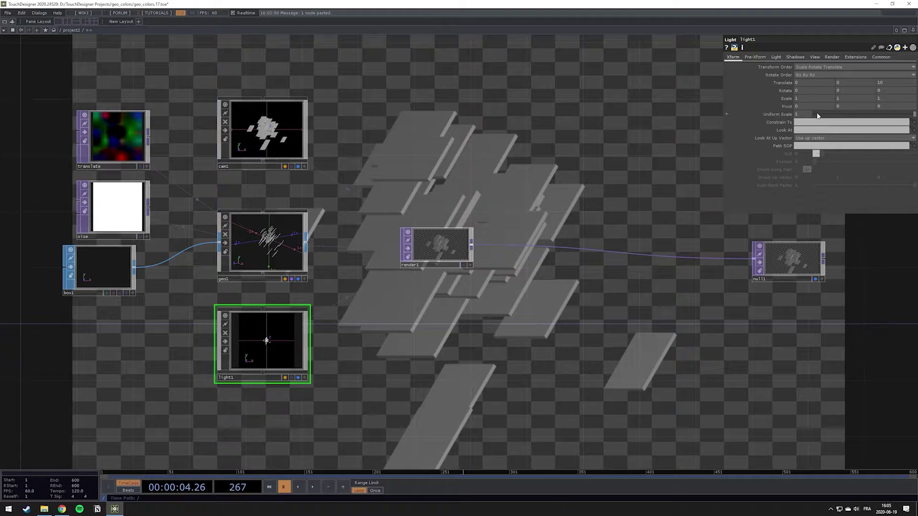
left_click(779, 57)
left_click(803, 68)
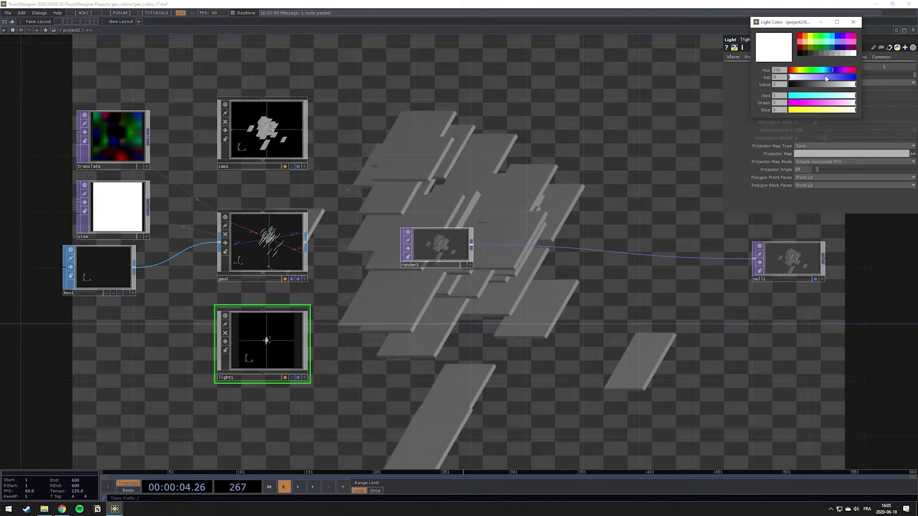
left_click_drag(837, 76, 824, 78)
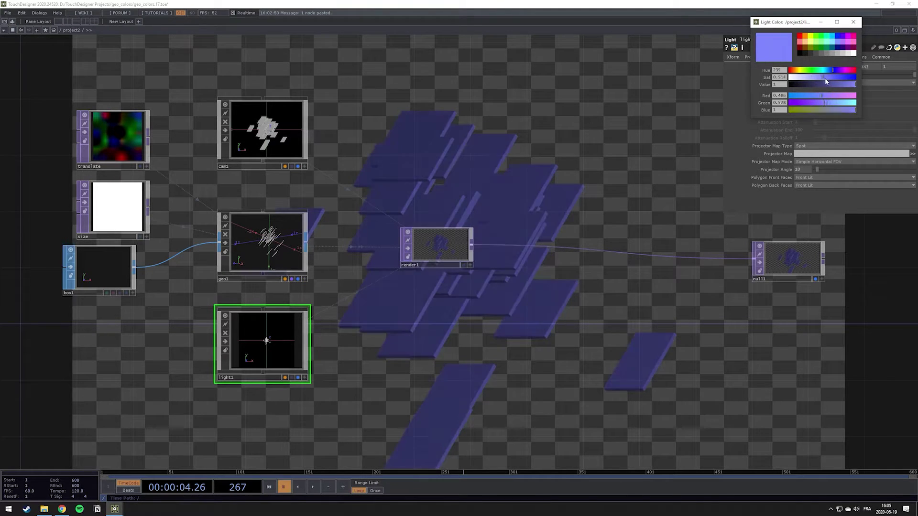
left_click(855, 25)
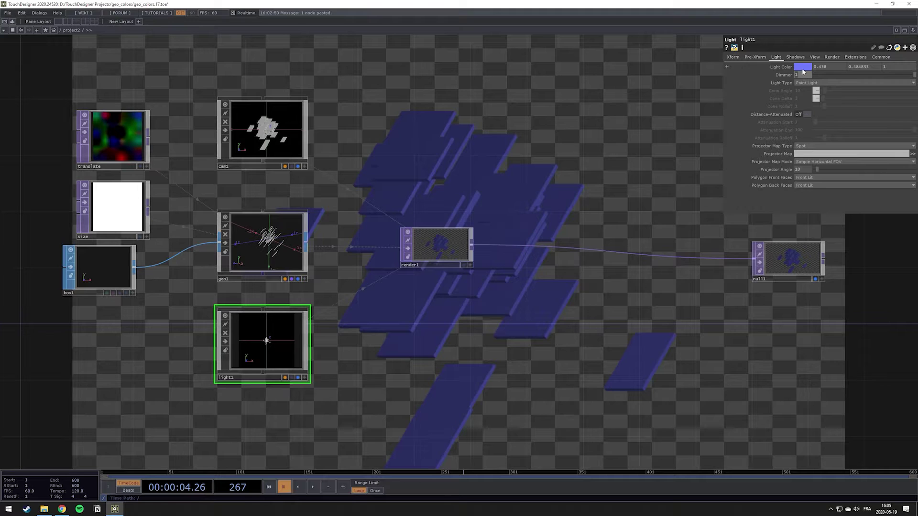
key("Return")
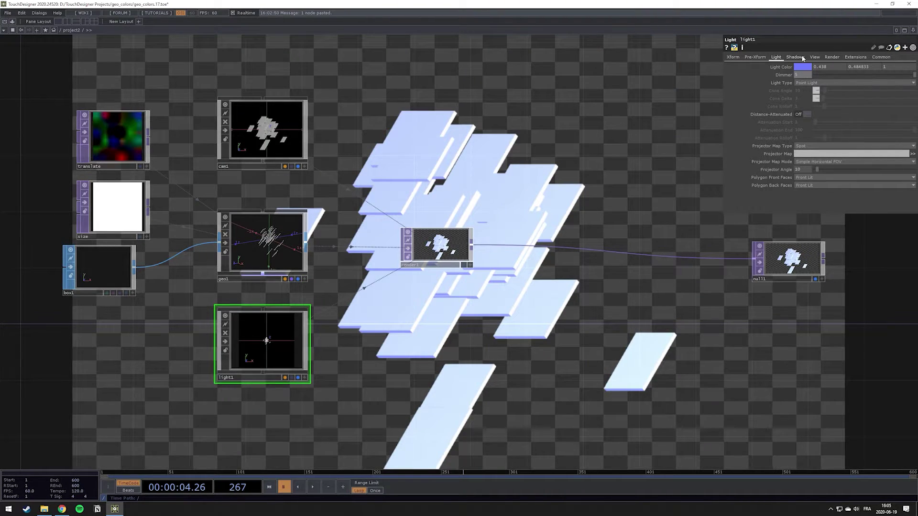
Try a light1 colour saturation of about 0.773, and restore the previous colour
left_click(802, 67)
left_click_drag(833, 76, 841, 75)
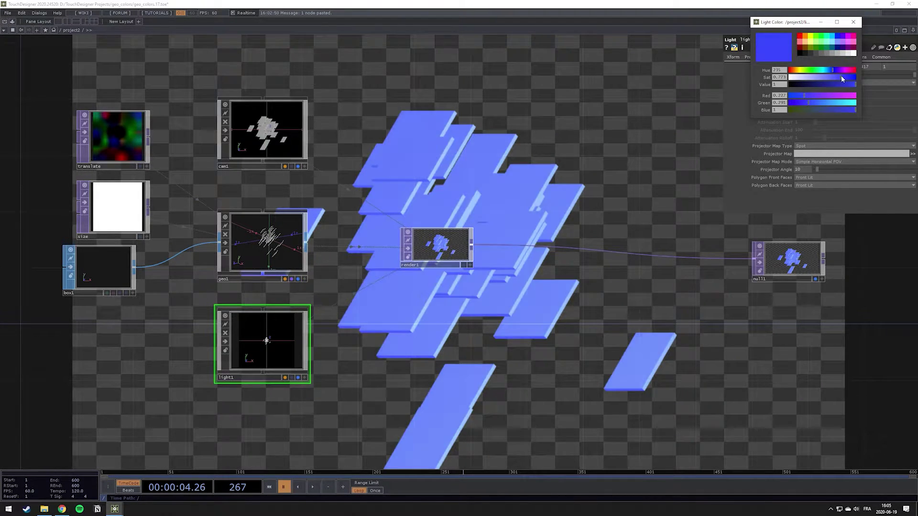
left_click_drag(839, 76, 828, 81)
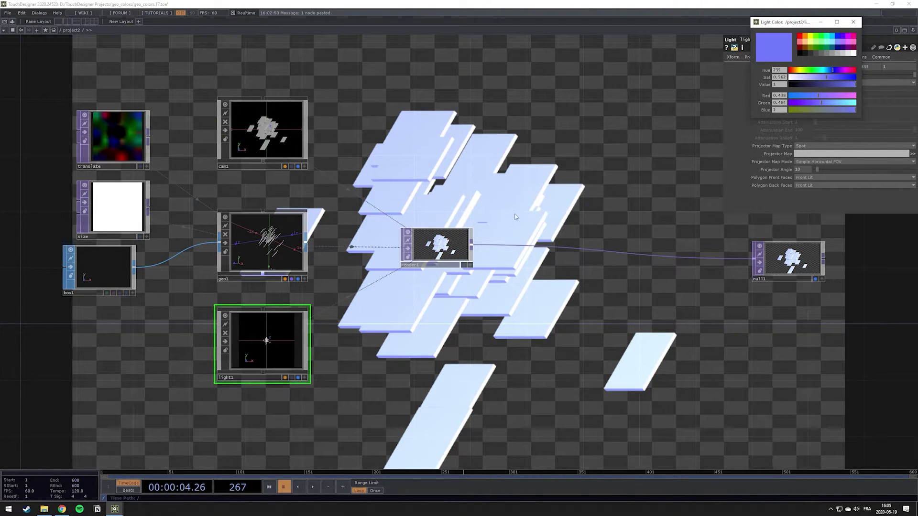
Activate render1's viewer, display its pixel values to examine the box colours, and close the colour picker
scroll(449, 250, "up", 4)
left_click(530, 296)
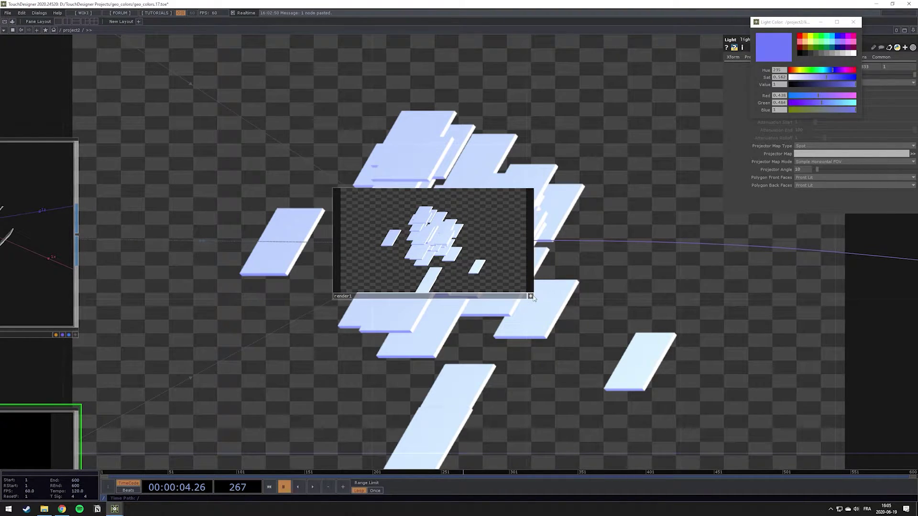
right_click(451, 213)
left_click(478, 224)
scroll(421, 254, "up", 3)
scroll(421, 254, "up", 2)
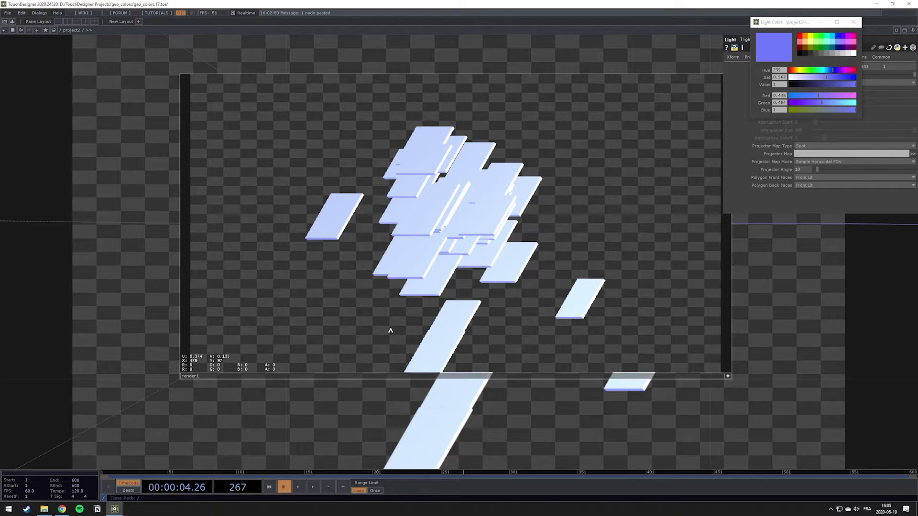
scroll(390, 330, "down", 4)
left_click_drag(576, 226, 512, 159)
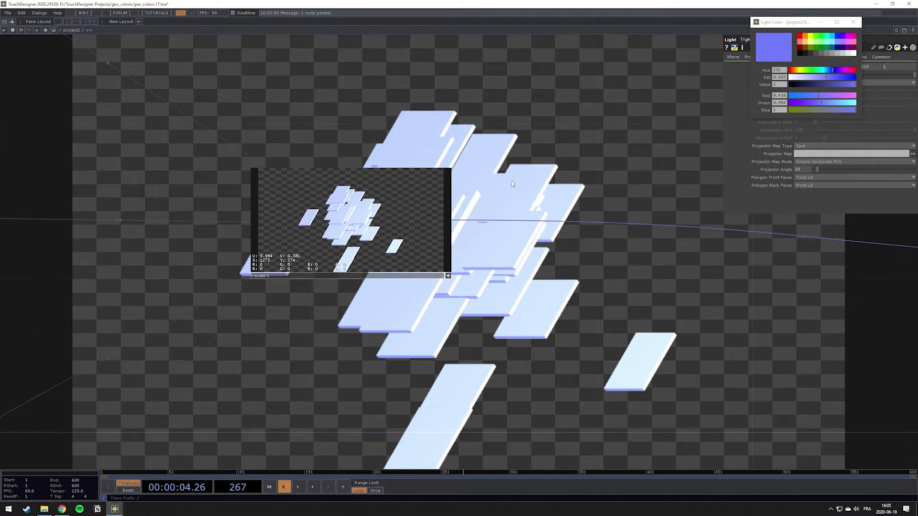
scroll(512, 184, "down", 4)
scroll(512, 184, "up", 3)
left_click_drag(424, 121, 543, 188)
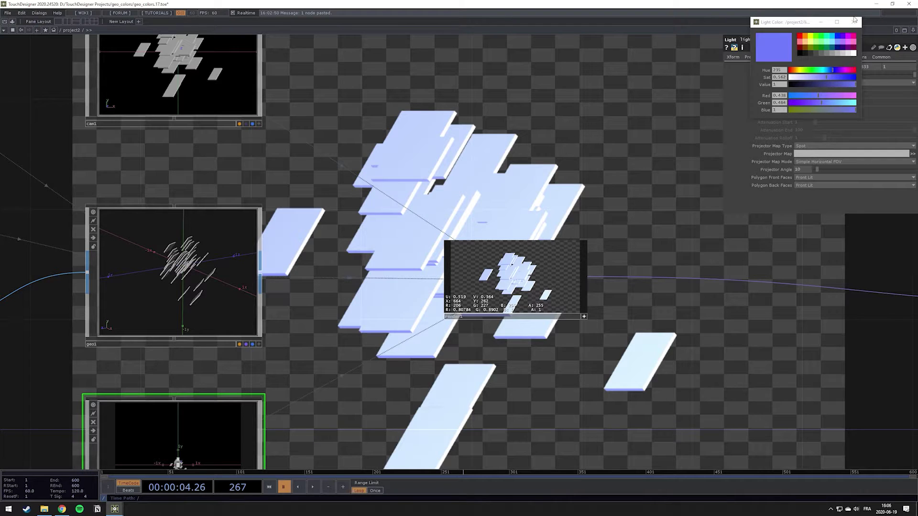
left_click(854, 21)
Change light1's light type to Distant Light and inspect the box faces in render1's viewer
left_click_drag(589, 215, 347, 290)
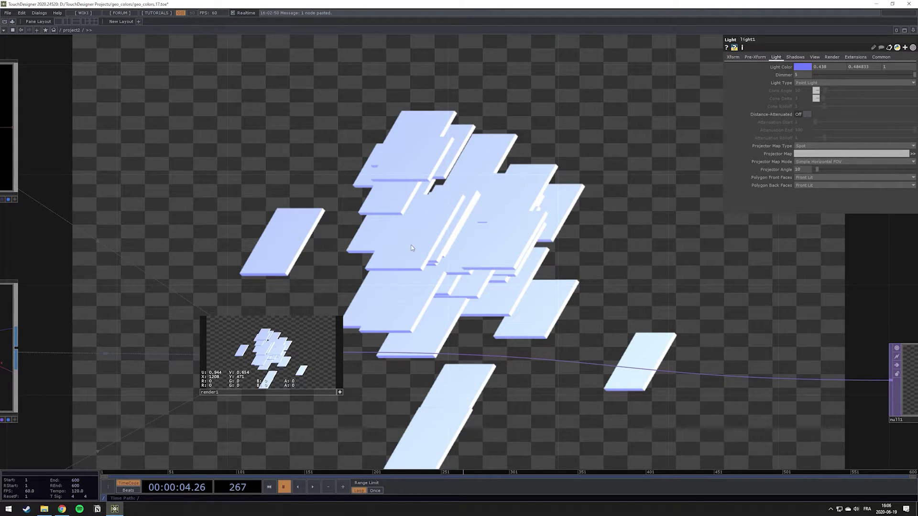
left_click(807, 82)
left_click(811, 102)
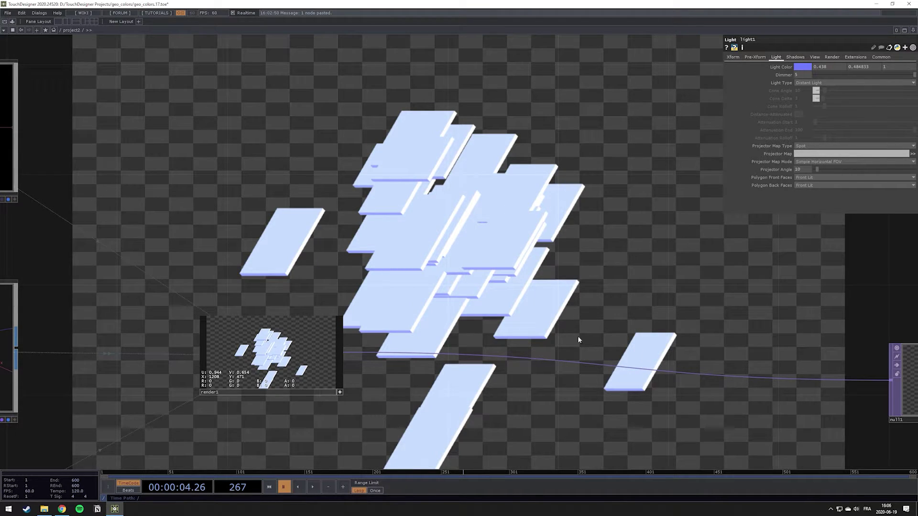
scroll(329, 342, "up", 5)
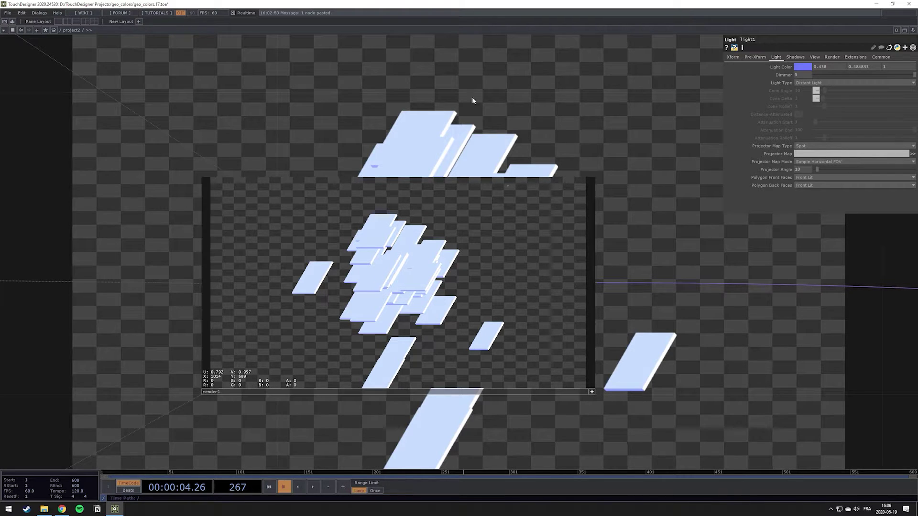
scroll(522, 147, "down", 4)
left_click_drag(606, 259, 492, 228)
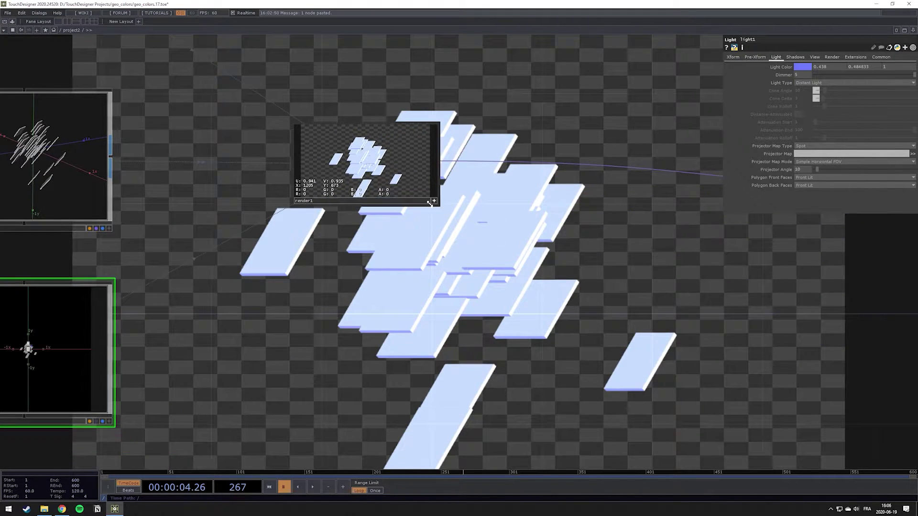
scroll(475, 233, "down", 5)
scroll(475, 233, "up", 3)
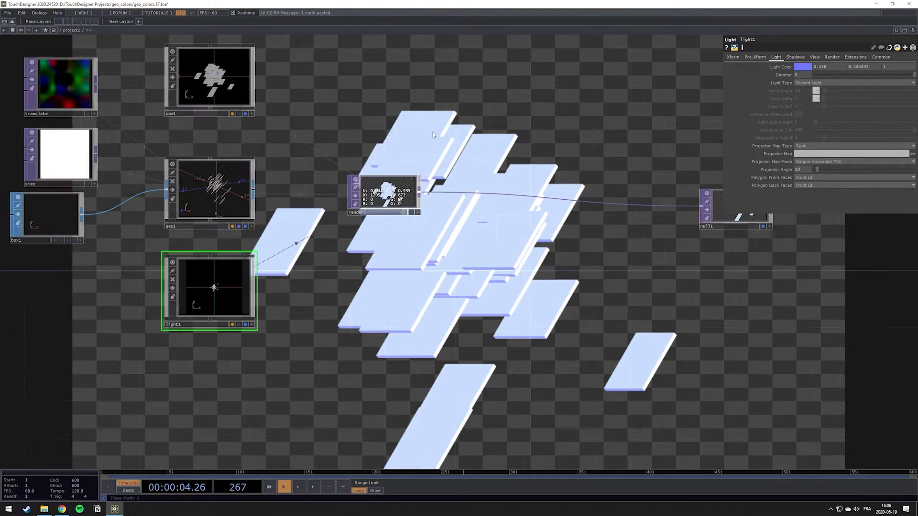
Add a Constant TOP below render1 and duplicate it underneath
left_click_drag(454, 135, 404, 179)
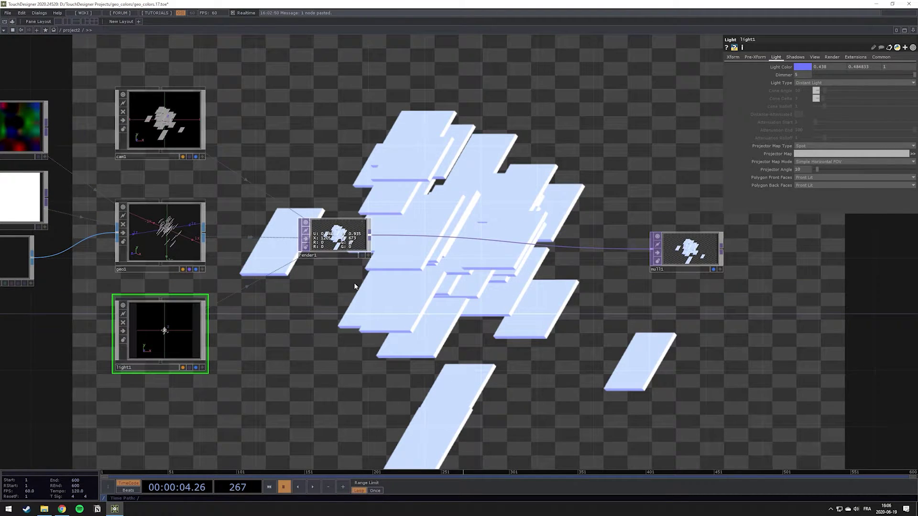
key("Tab")
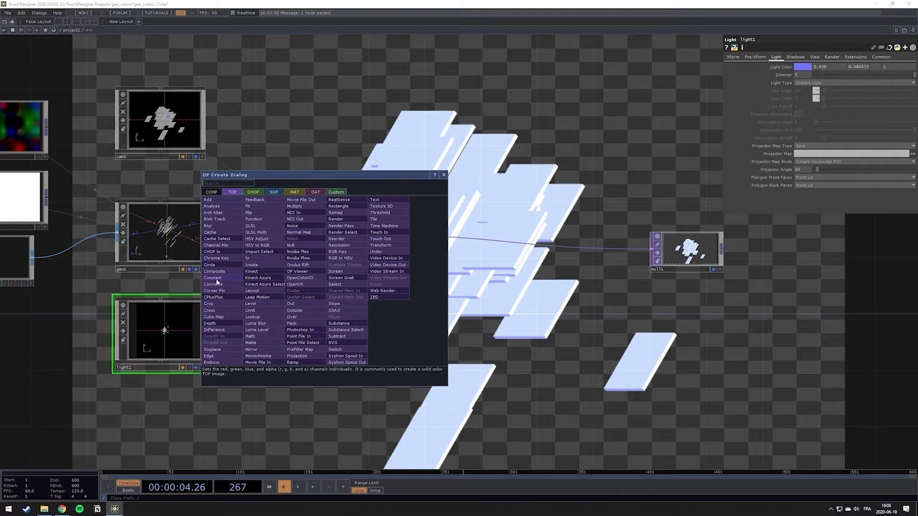
left_click(215, 290)
left_click(355, 308)
mouse_move(352, 311)
left_mouse_down()
mouse_move(326, 316)
mouse_move(340, 318)
left_mouse_up()
key("ctrl+v")
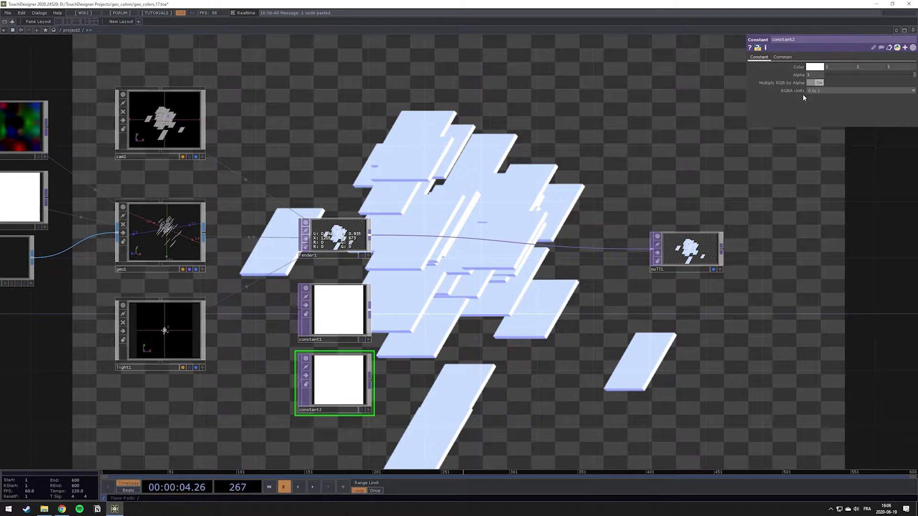
Read the box face colour in render1's active viewer and set constant2's colour to 0.79, 0.87, 1
scroll(337, 241, "up", 5)
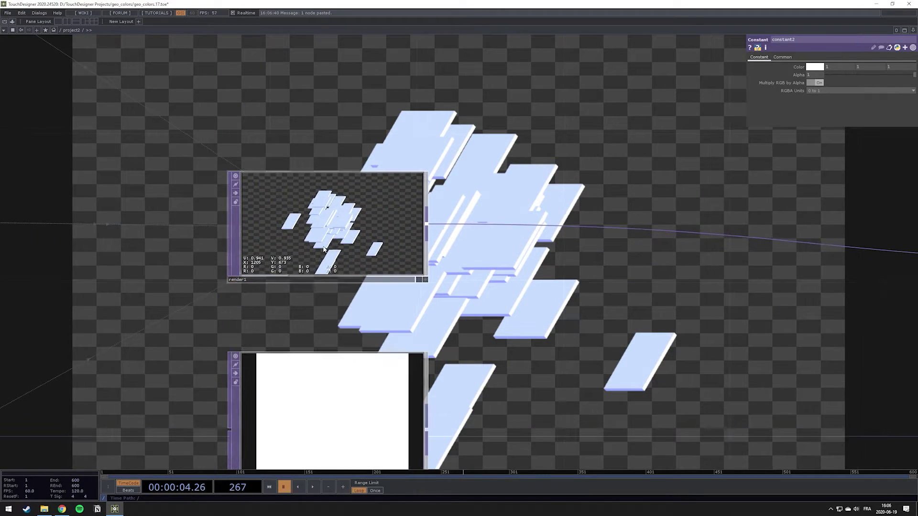
left_click(459, 294)
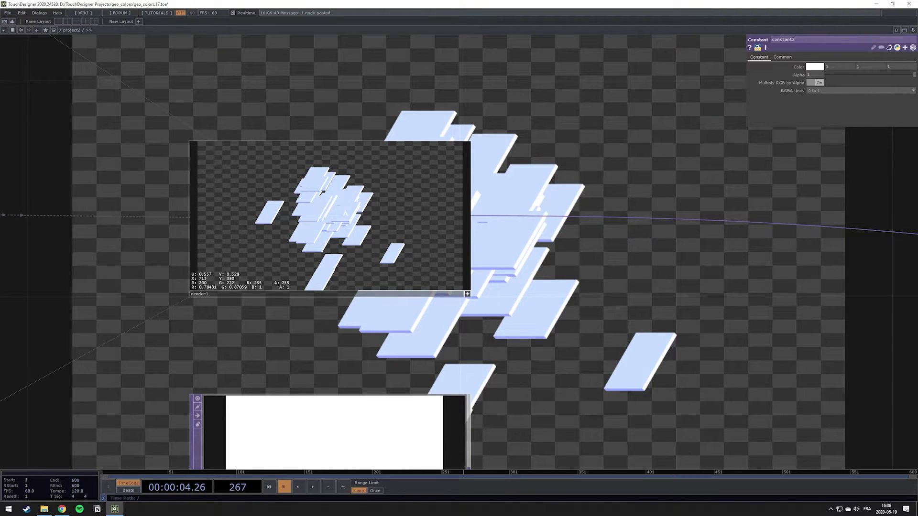
scroll(345, 215, "down", 5)
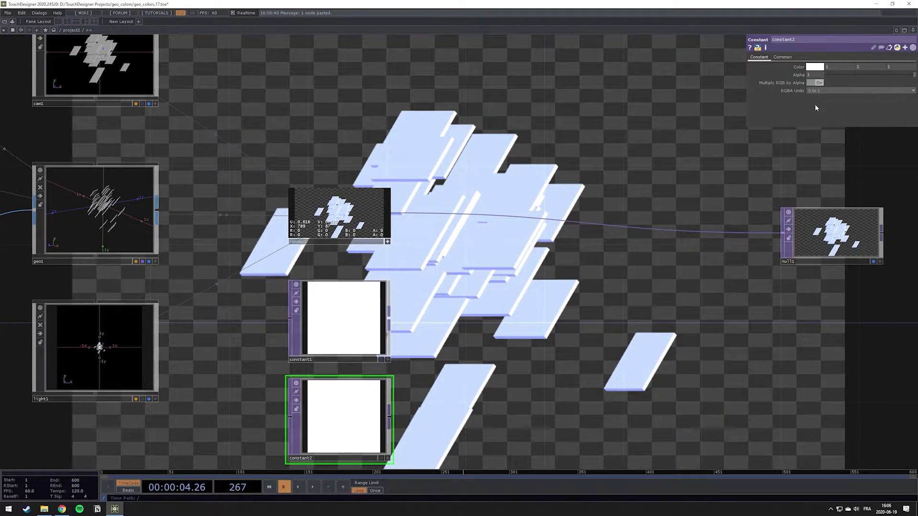
left_click(833, 67)
type("0.78")
key("Tab")
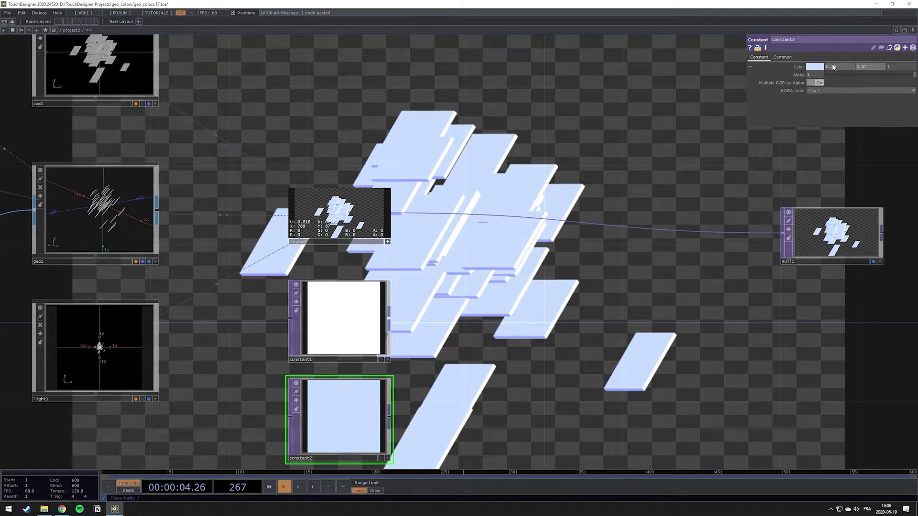
Compare the two constants with the render and deactivate render1's viewer
left_click_drag(492, 306, 396, 285)
scroll(220, 161, "up", 3)
scroll(228, 185, "down", 2)
left_click_drag(429, 333, 388, 165)
scroll(388, 162, "down", 4)
scroll(385, 185, "up", 4)
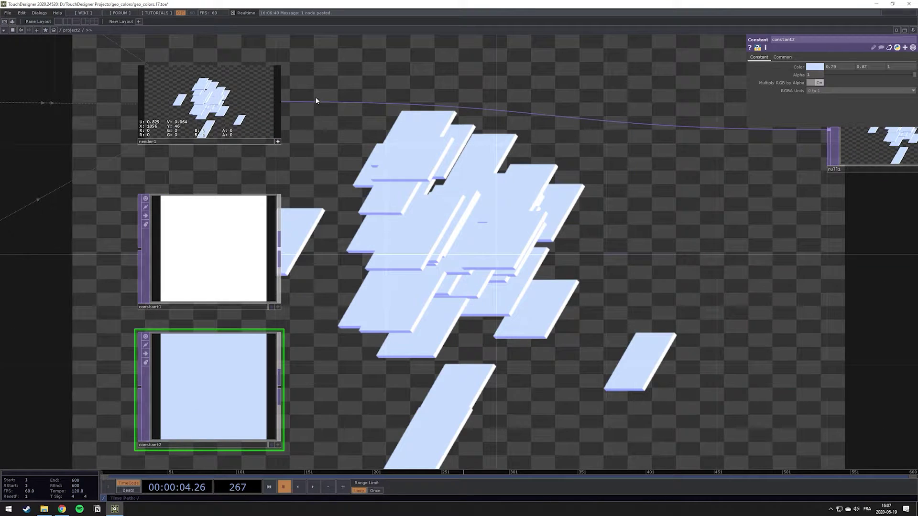
left_click(278, 142)
Add a Switch TOP fed by constant1 and connect constant2 as its second input, keeping the index at 0
left_click_drag(349, 173, 335, 201)
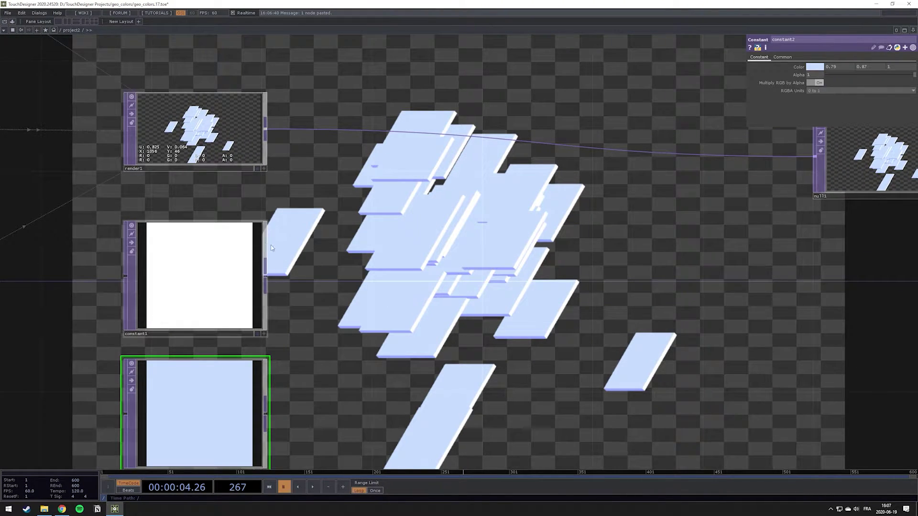
right_click(266, 278)
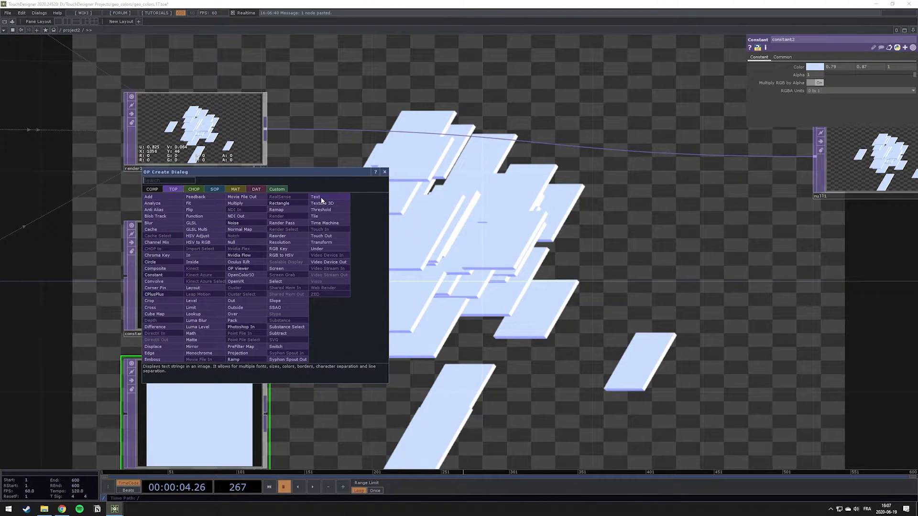
left_click(286, 347)
left_click(478, 294)
mouse_move(266, 415)
left_mouse_down()
mouse_move(313, 393)
mouse_move(412, 313)
left_mouse_up()
left_click_drag(847, 65, 828, 72)
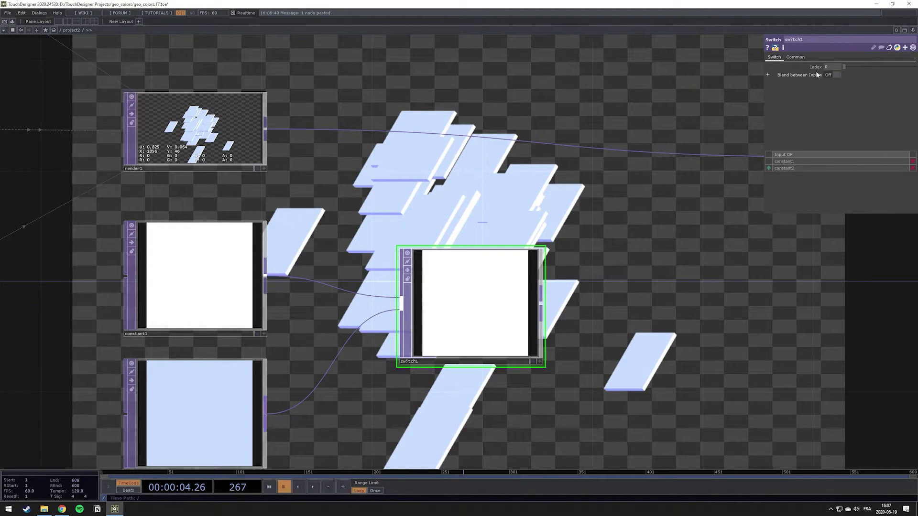
left_click_drag(823, 70, 801, 76)
Insert an Over TOP between render1 and null1 and connect switch1 as its second input
middle_click_drag(288, 207, 151, 298)
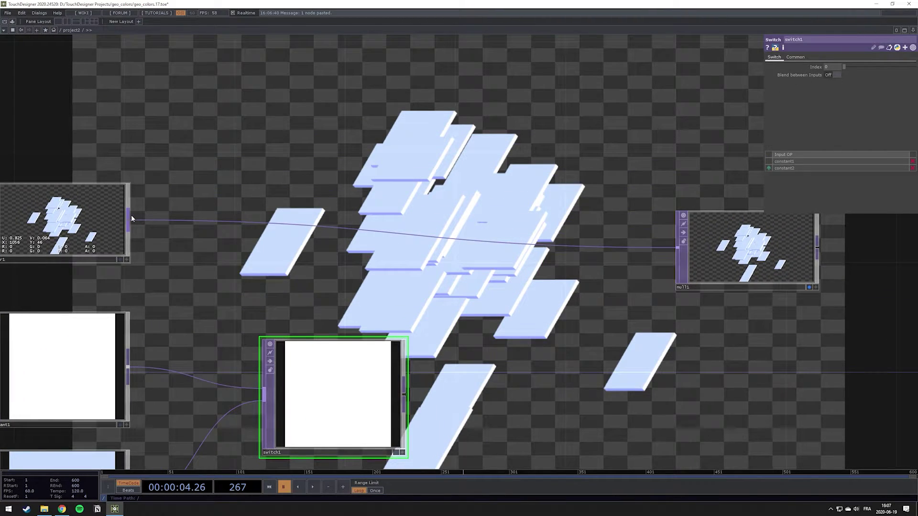
right_click(131, 214)
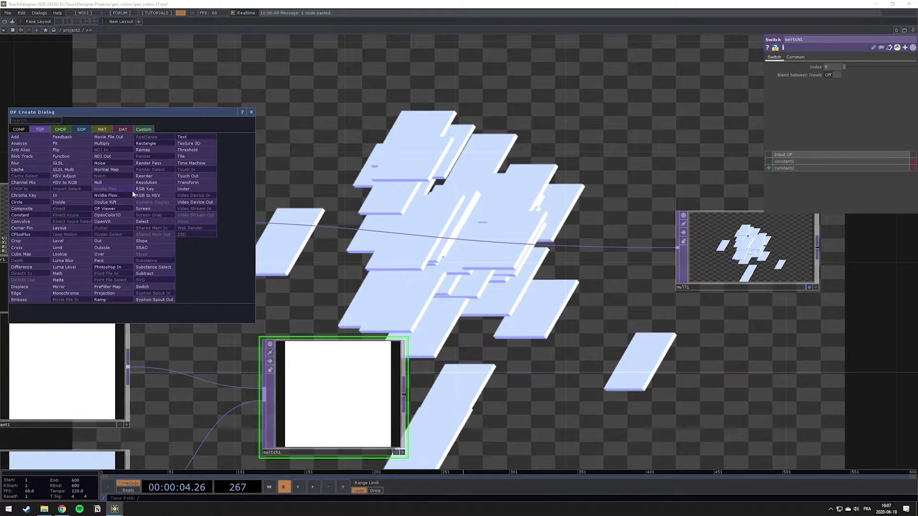
type("ov")
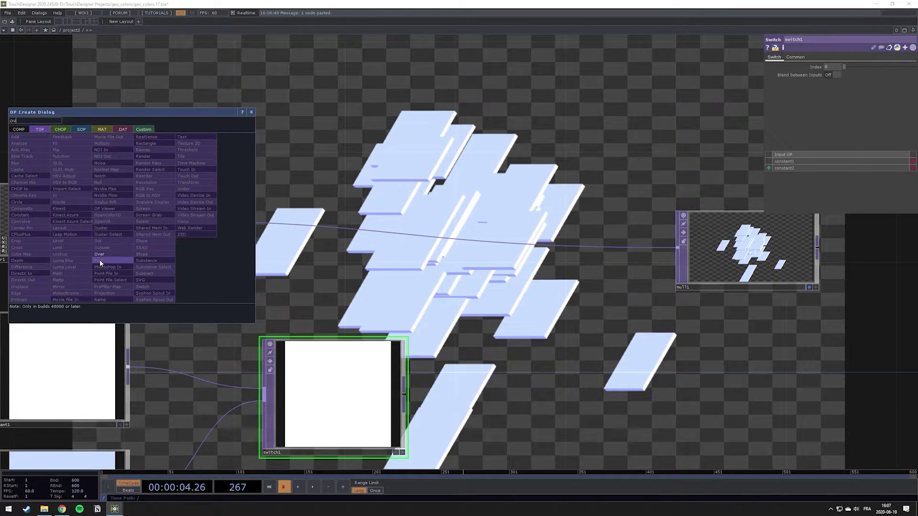
left_click(97, 241)
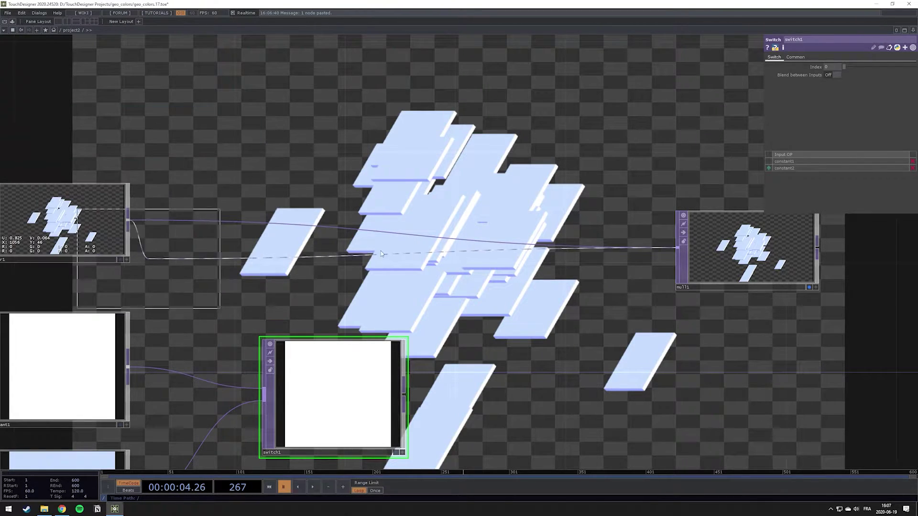
left_click(500, 229)
left_click(404, 396)
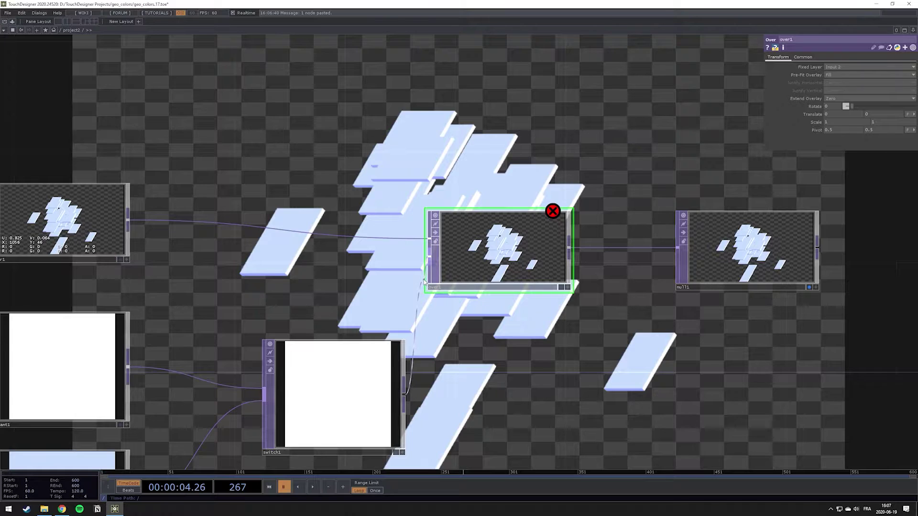
left_click(423, 282)
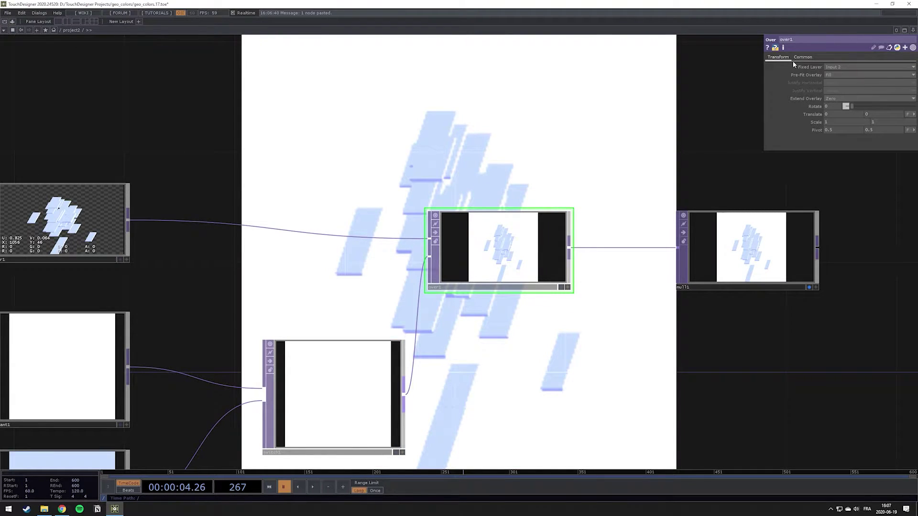
Set over1's fixed layer to Input 1
left_click(834, 65)
left_click(836, 70)
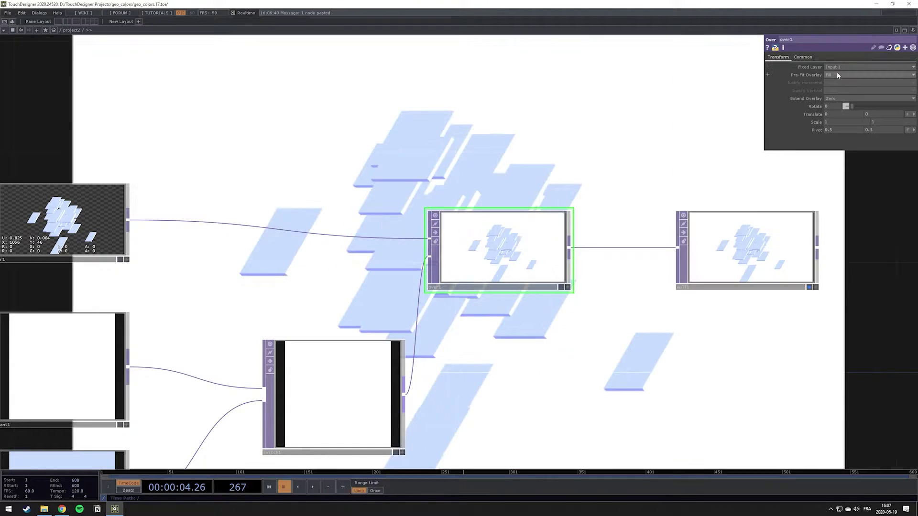
scroll(526, 184, "down", 5)
scroll(573, 160, "up", 2)
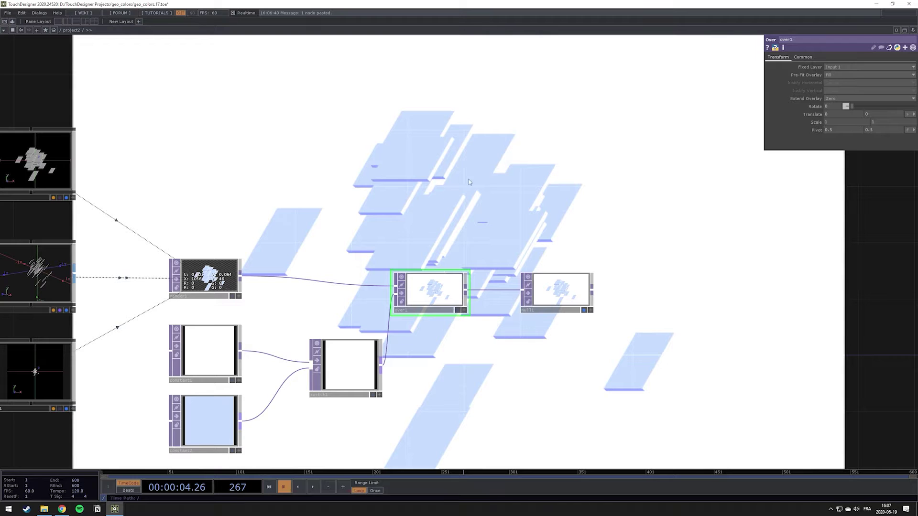
Try switching the background to constant2 by raising switch1's index to 1.17
left_click_drag(356, 214, 406, 187)
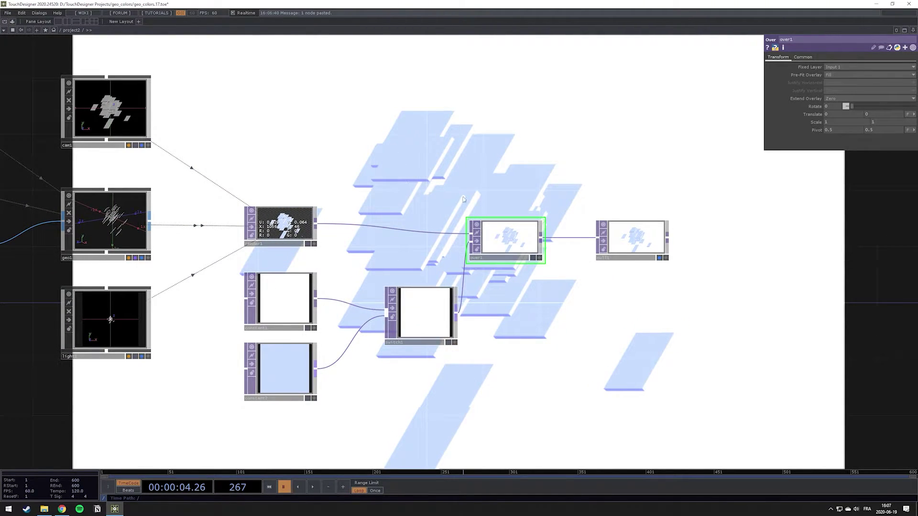
left_click_drag(602, 358, 529, 343)
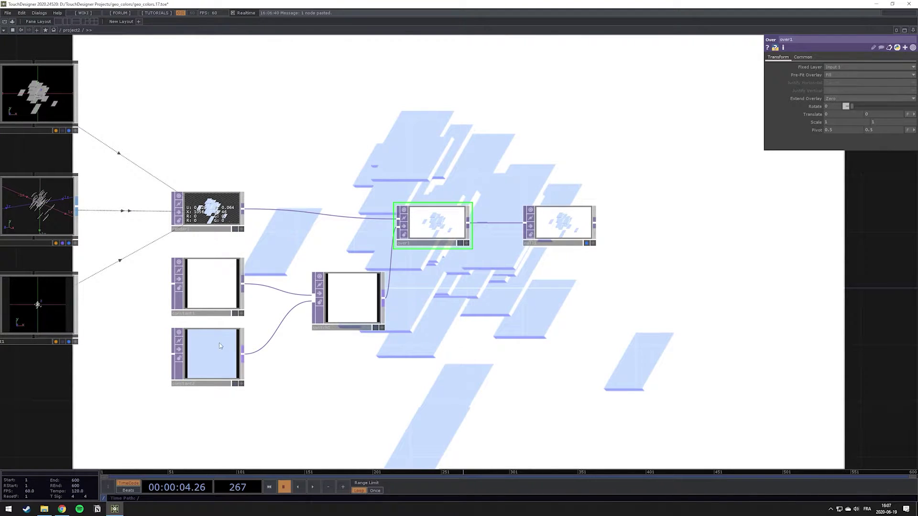
left_click(362, 297)
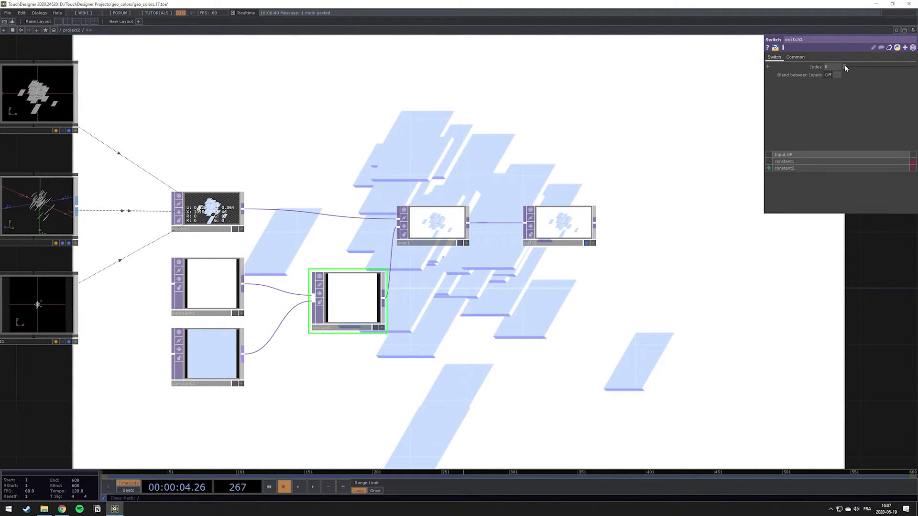
left_click_drag(849, 65, 852, 65)
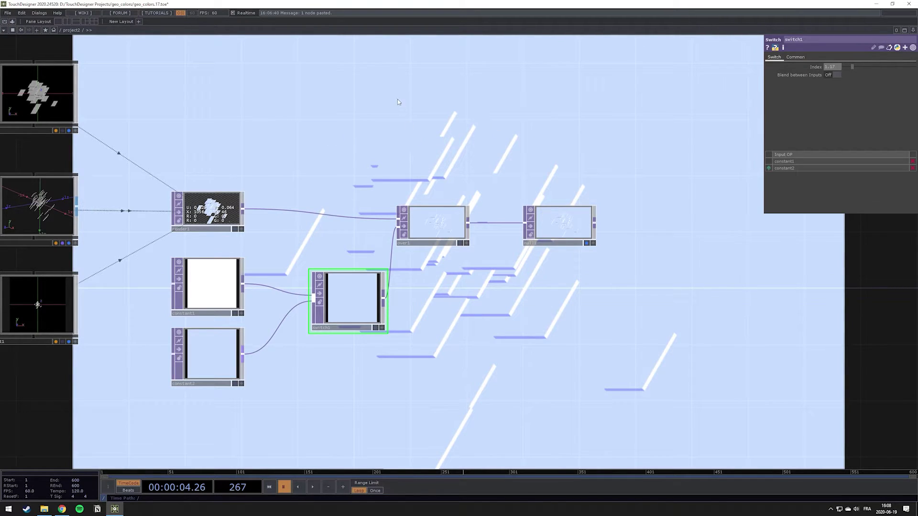
Turn on blending between inputs in switch1 and try it by varying the index
left_click_drag(450, 133, 342, 188)
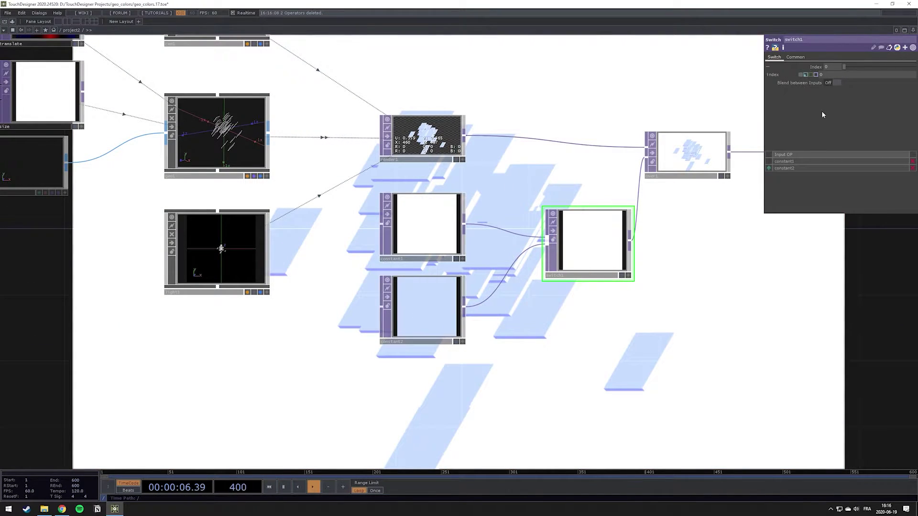
left_click(839, 83)
mouse_move(845, 67)
left_mouse_down()
mouse_move(852, 72)
mouse_move(841, 74)
left_mouse_up()
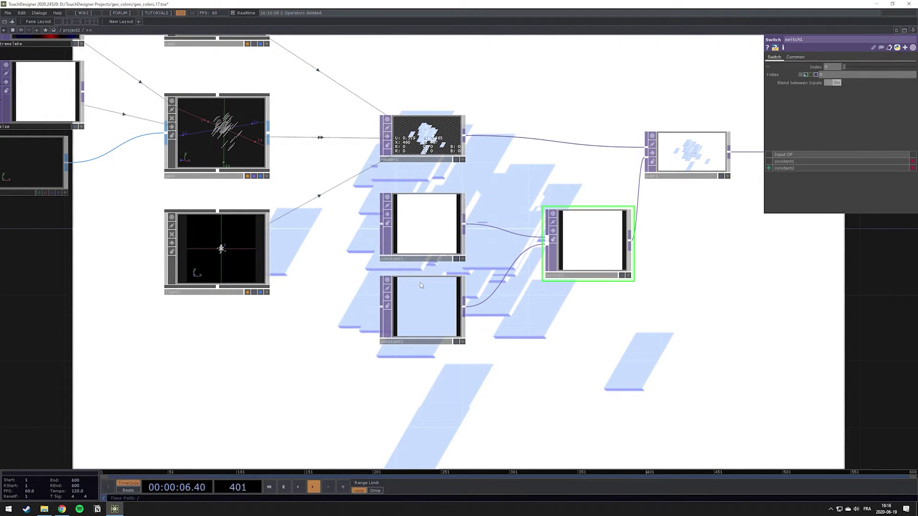
Add a Noise CHOP below the two constants
left_click_drag(519, 343, 486, 282)
left_click_drag(302, 338, 320, 280)
key("Tab")
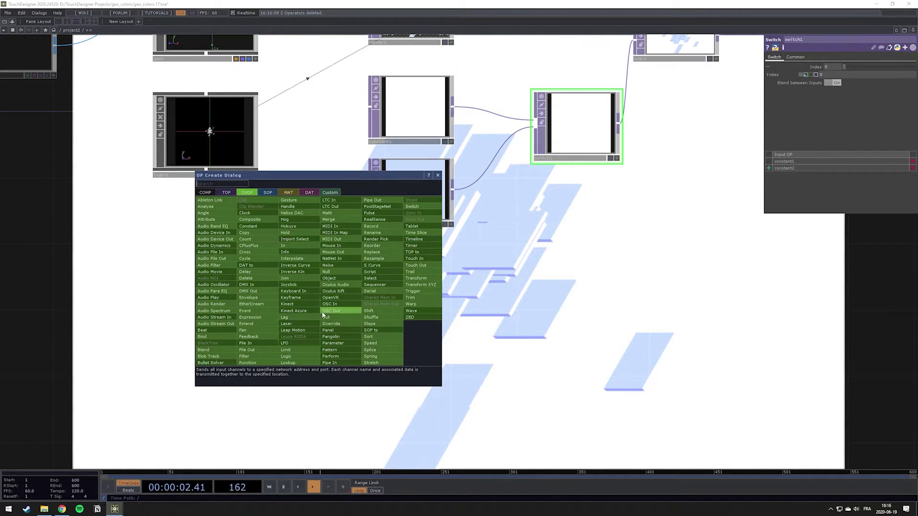
type("noi")
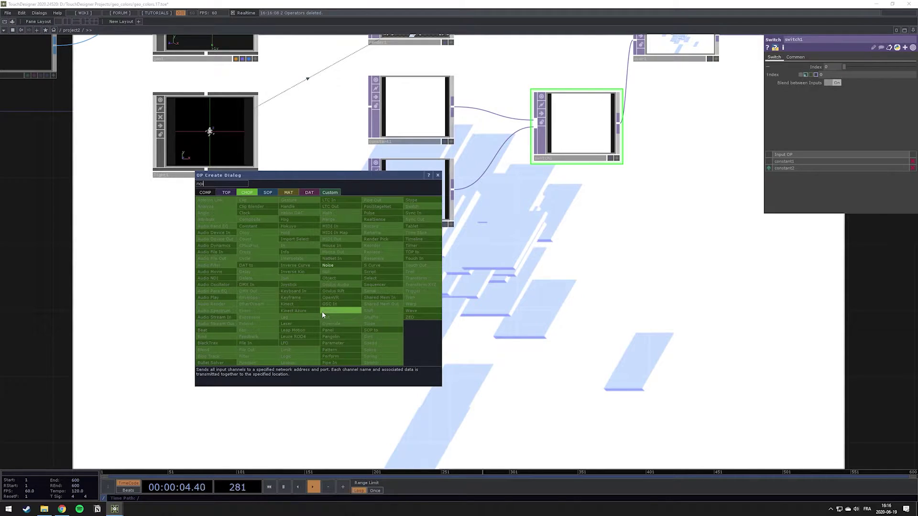
left_click(327, 266)
left_click(325, 264)
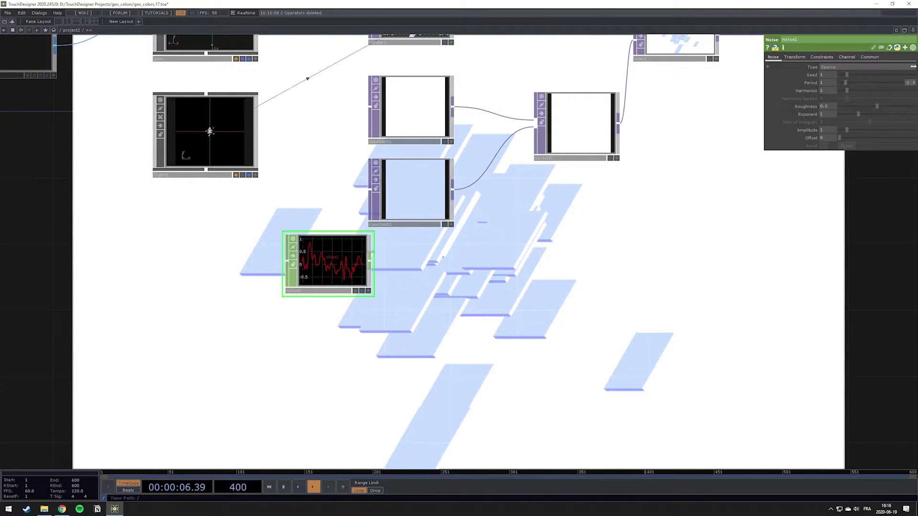
Shape noise1 into a 0-to-1 square signal with a longer period, roughness 0, exponent 0, amplitude 0.5, offset 0.5 and seed 1.48
left_click_drag(845, 75, 836, 115)
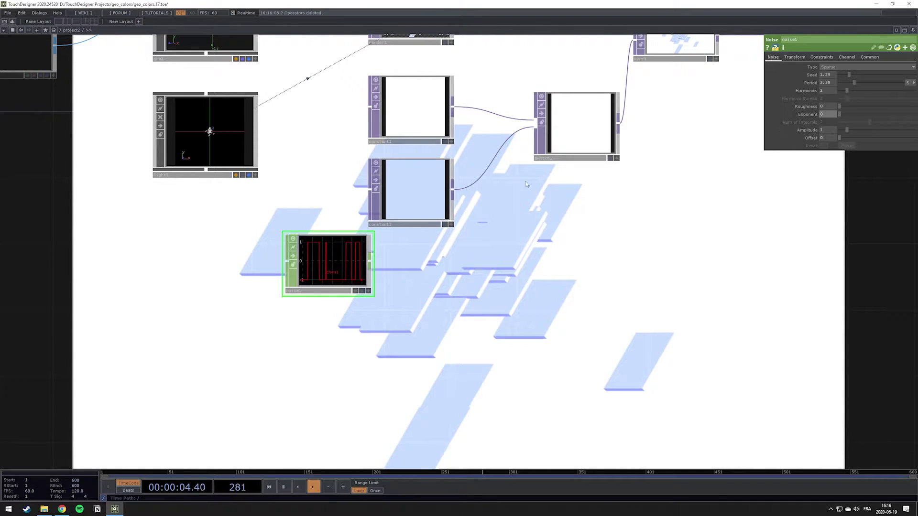
scroll(318, 265, "up", 3)
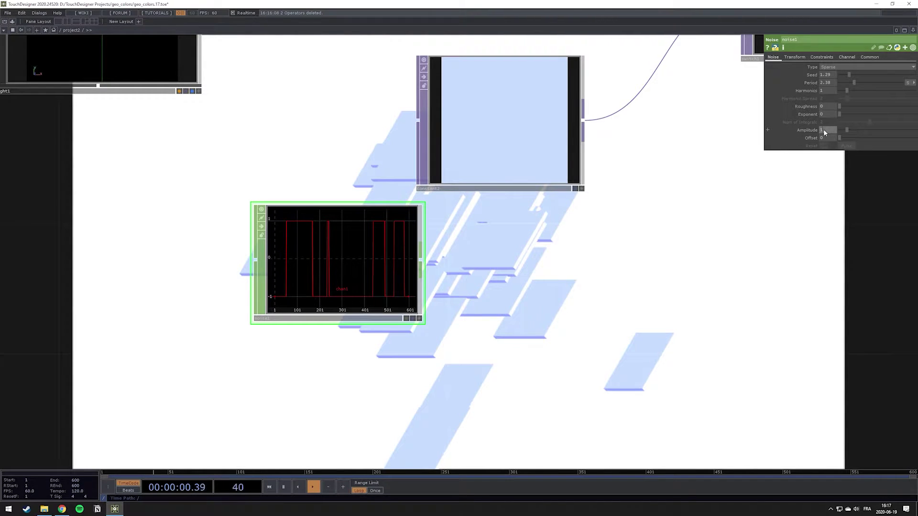
type("0.5")
key("Tab")
type("0.5")
key("Return")
left_click_drag(850, 74, 851, 75)
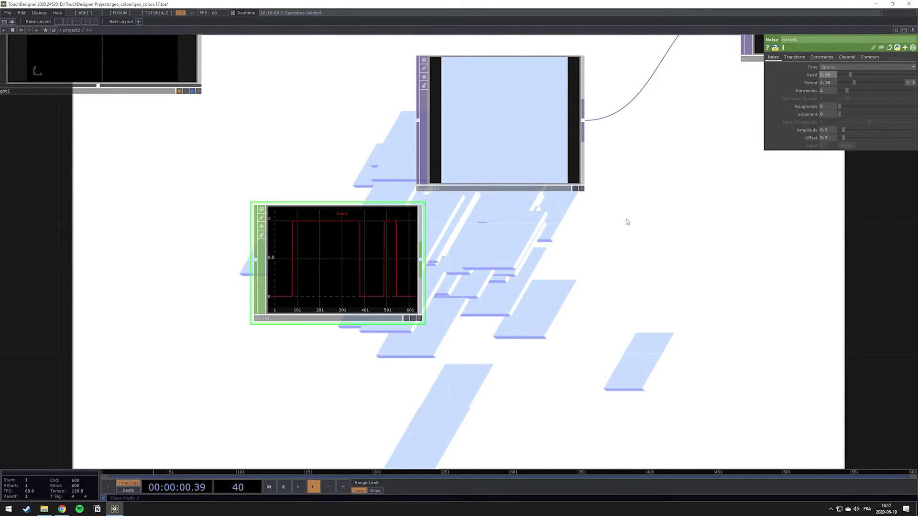
Reposition noise1 beneath constant2 to tidy the network
scroll(627, 222, "down", 4)
scroll(627, 222, "up", 1)
left_click_drag(624, 223, 621, 274)
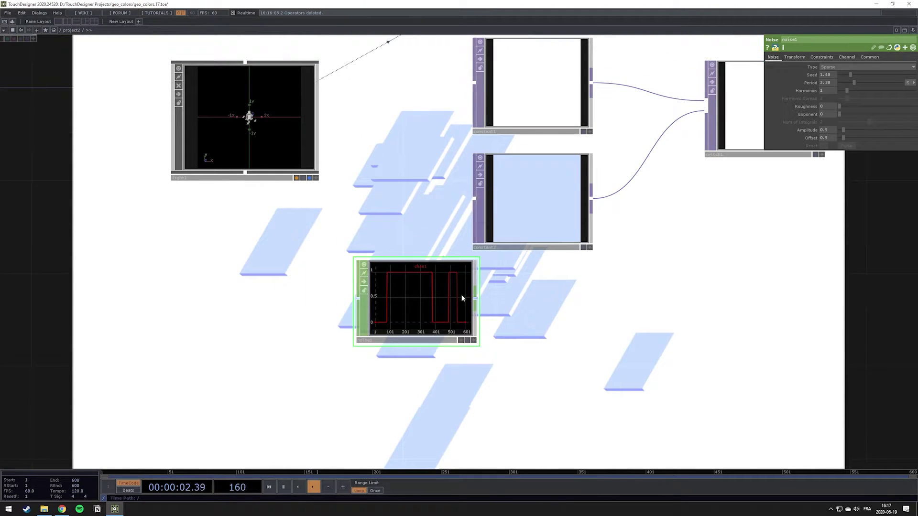
left_click_drag(461, 299, 430, 301)
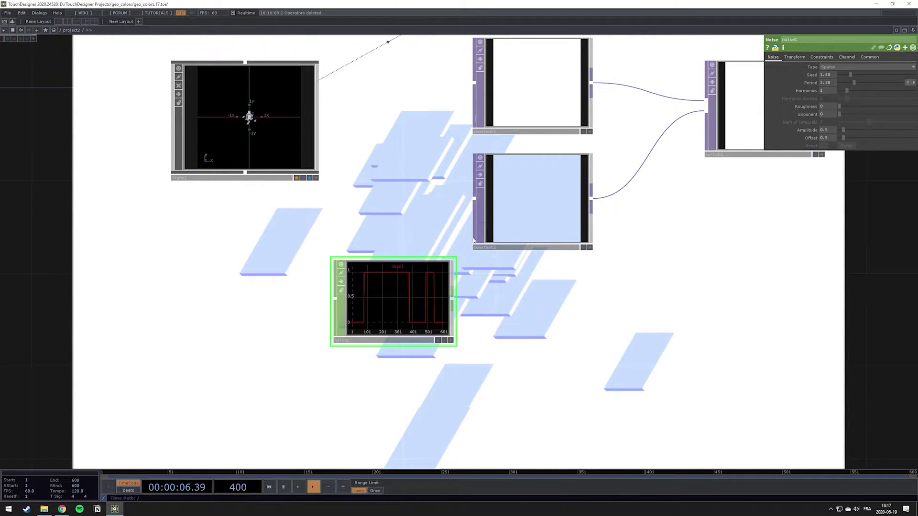
left_click(558, 204)
left_click_drag(390, 309, 479, 329)
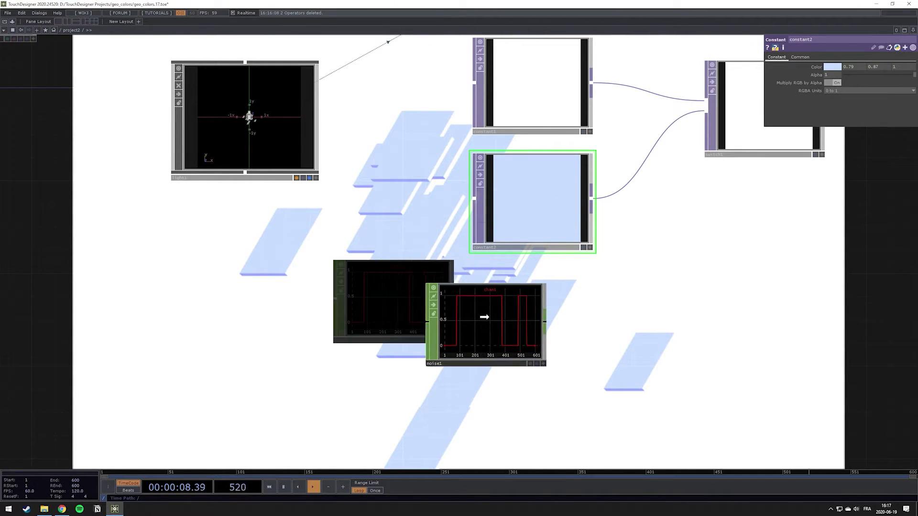
Add a Filter CHOP after noise1 and turn off its time slicing
left_click_drag(659, 298, 500, 311)
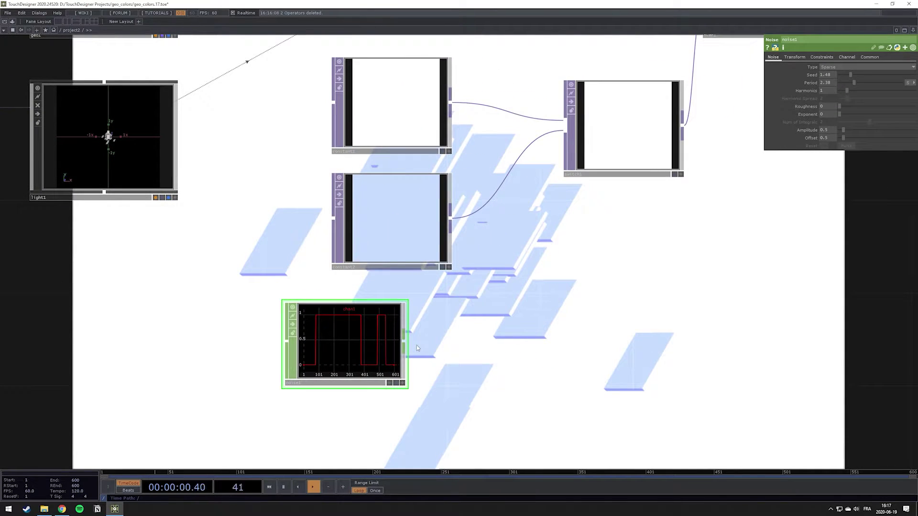
key("Tab")
type("fi")
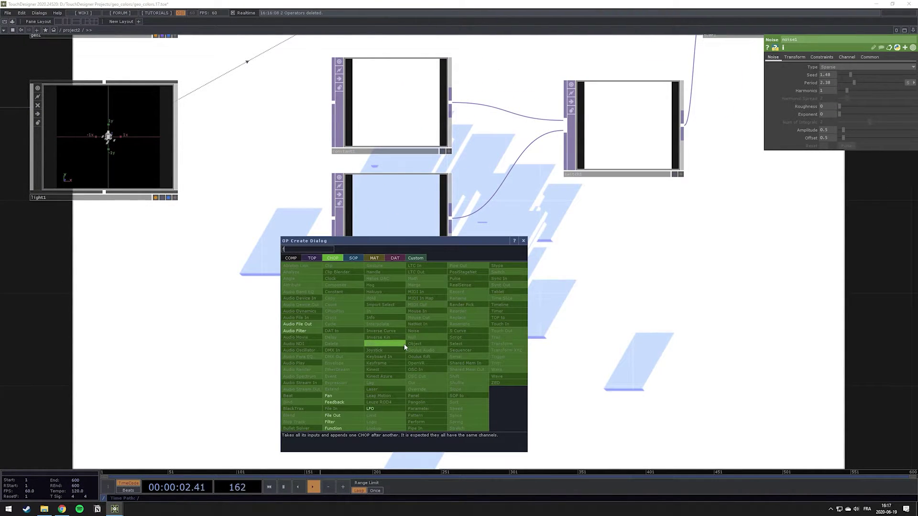
left_click(342, 422)
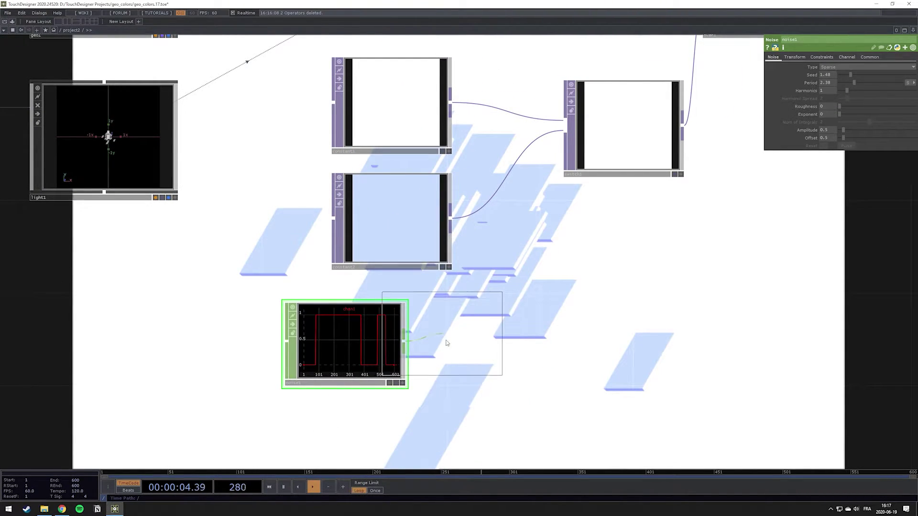
left_click(433, 315)
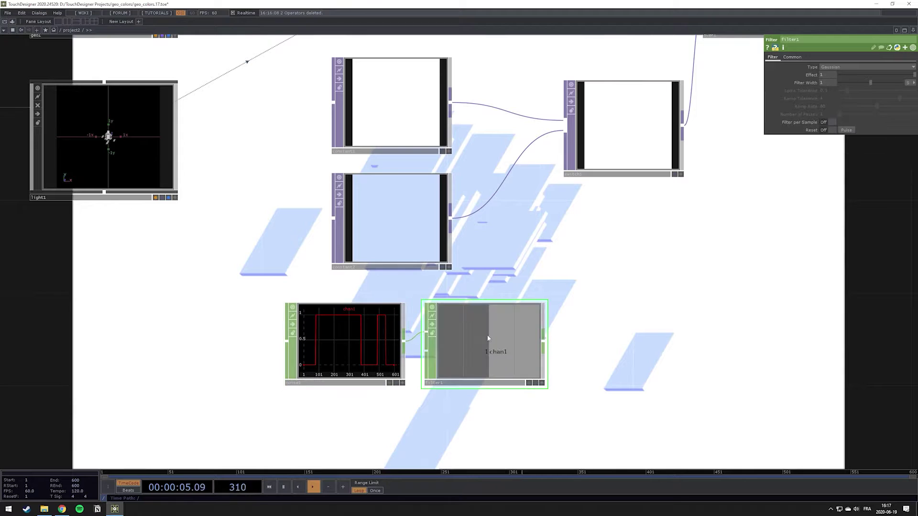
left_click(800, 56)
left_click(773, 57)
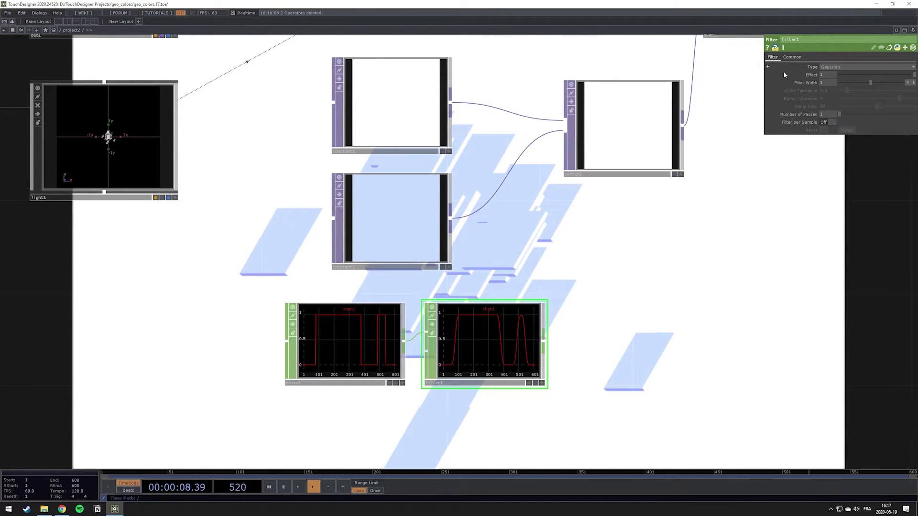
Set filter1's filter width to 0.69 for steeper transitions
scroll(497, 366, "up", 3)
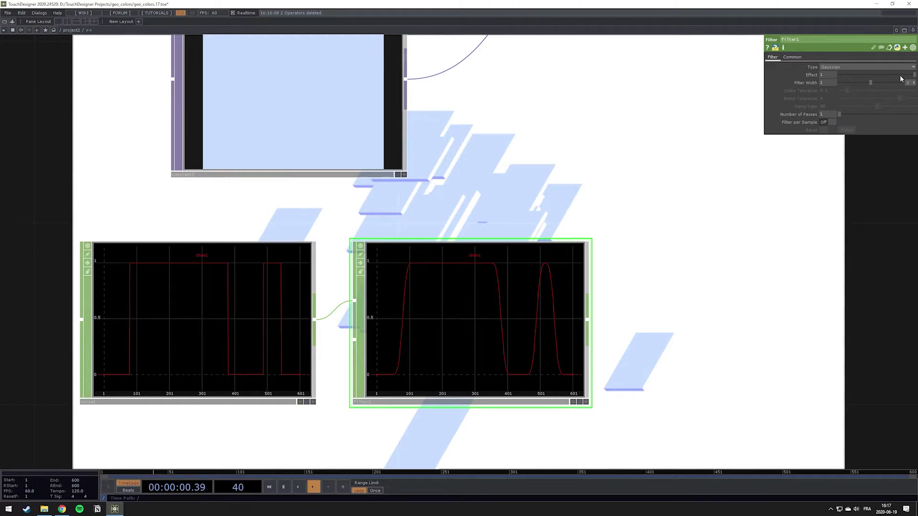
left_click(867, 82)
left_click_drag(862, 83, 860, 83)
scroll(659, 245, "down", 3)
left_click_drag(653, 274, 515, 335)
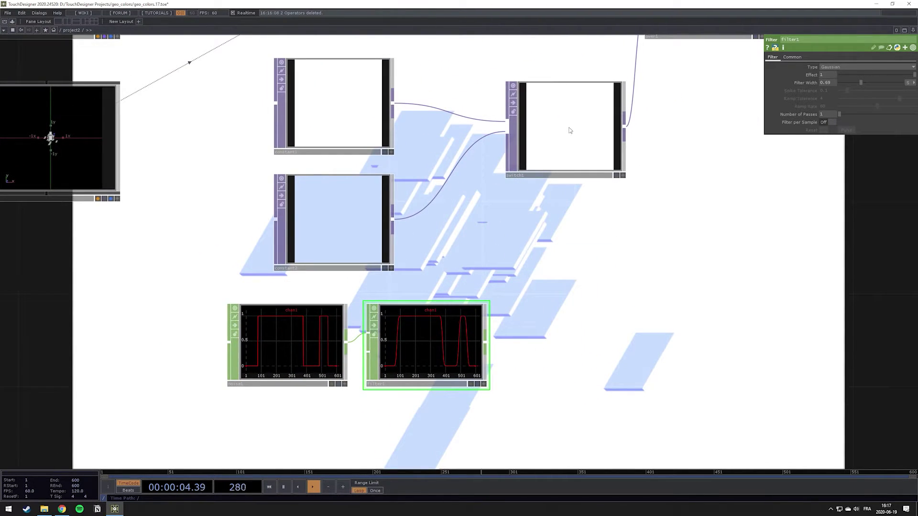
Drive switch1's index with a CHOP reference to filter1's chan1 channel and deactivate filter1's viewer
left_click(571, 133)
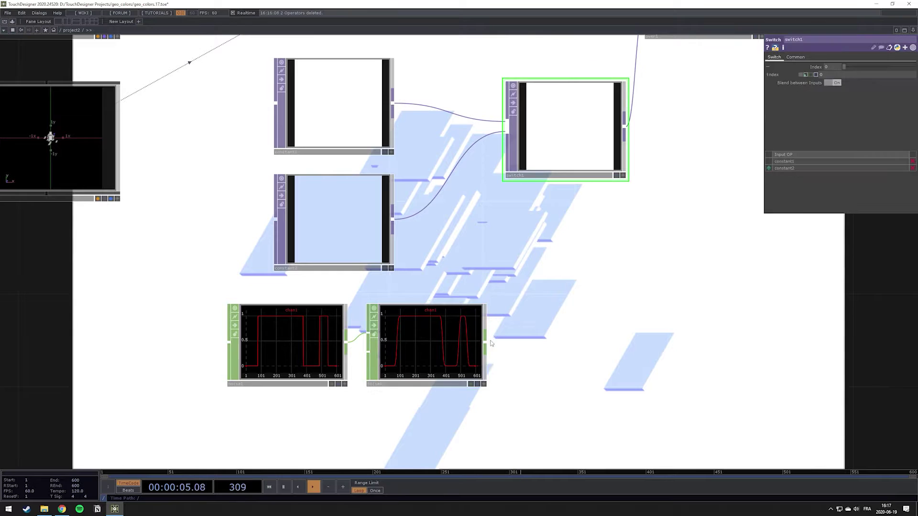
left_click(483, 384)
left_click_drag(424, 307, 835, 72)
left_click(830, 66)
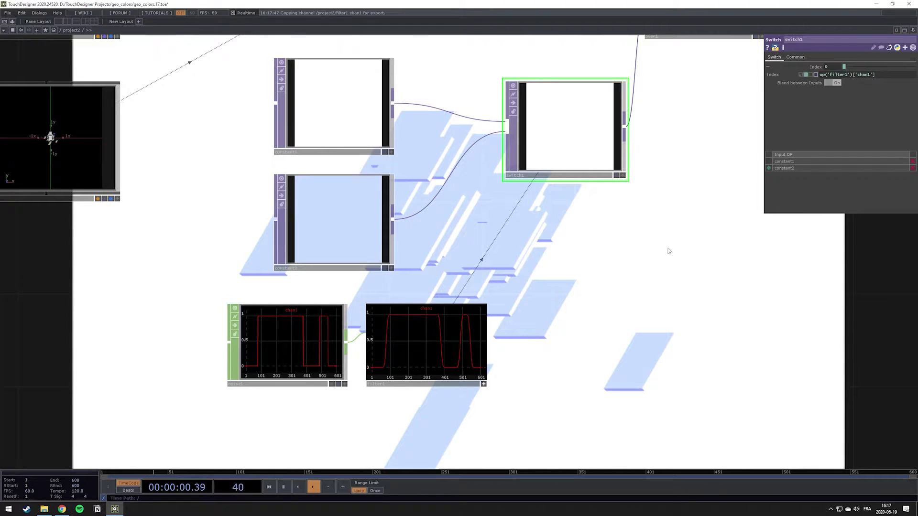
scroll(594, 289, "down", 5)
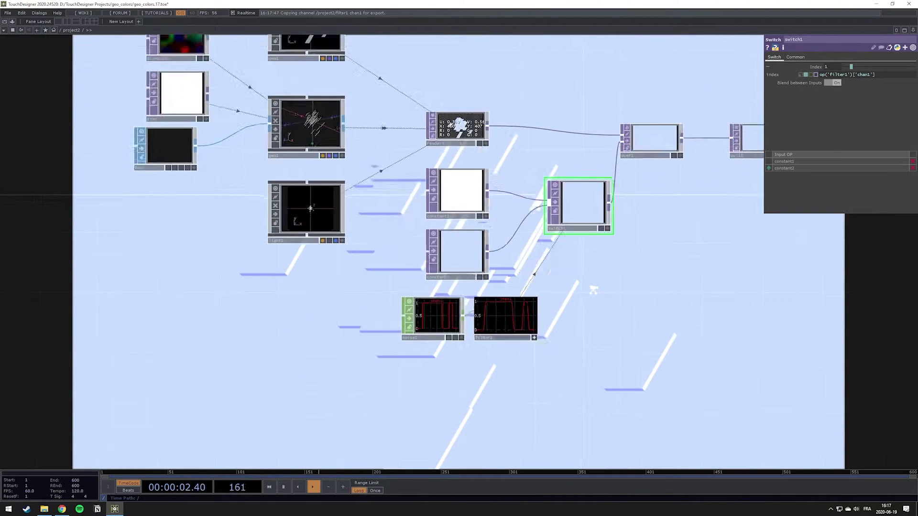
left_click_drag(525, 352, 328, 430)
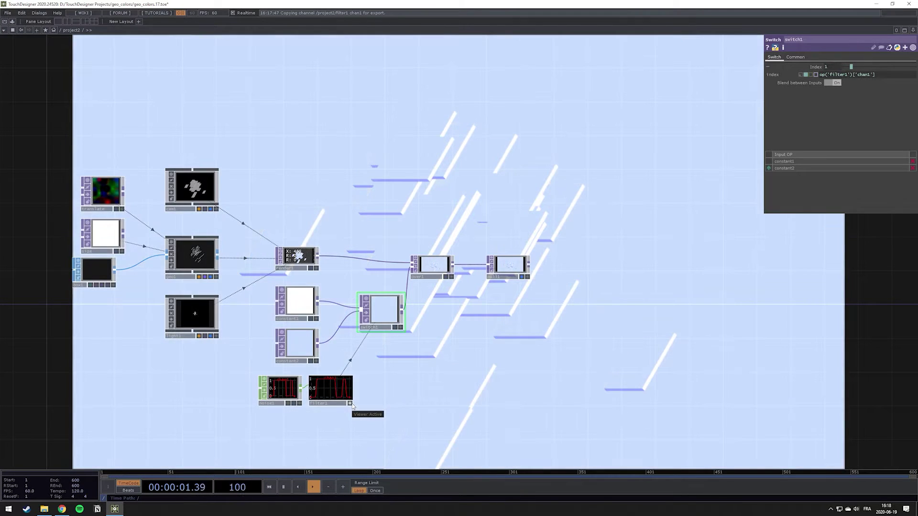
left_click(350, 403)
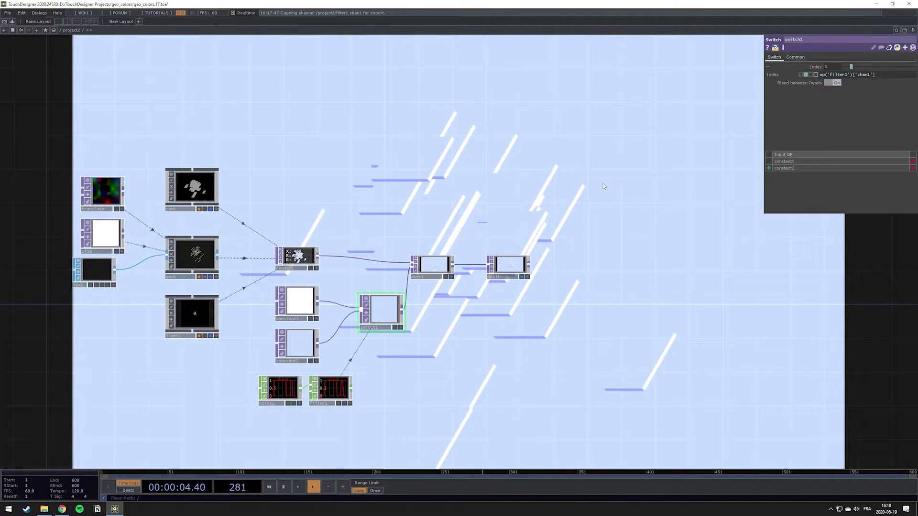
Add a Noise CHOP in the empty area below the box1 SOP
left_click_drag(464, 176, 780, 119)
mouse_move(365, 279)
left_mouse_down()
mouse_move(373, 298)
mouse_move(340, 309)
mouse_move(355, 287)
left_mouse_up()
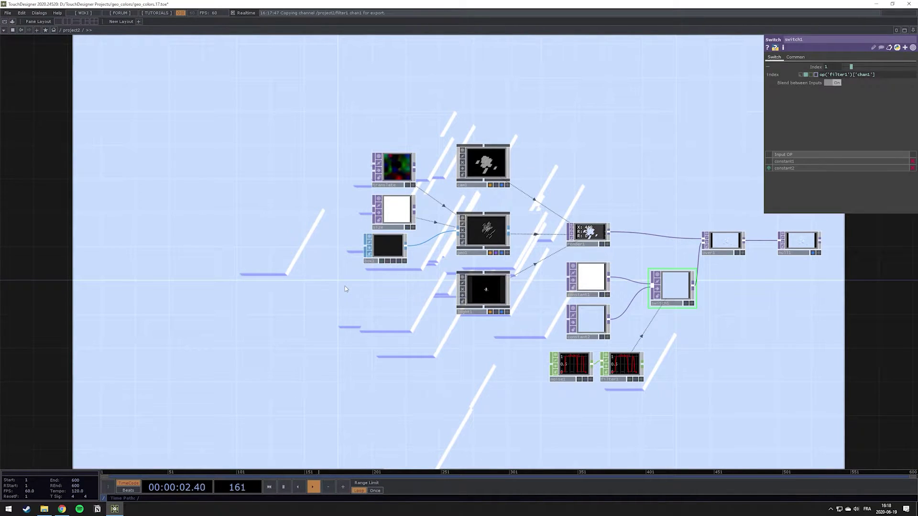
key("Tab")
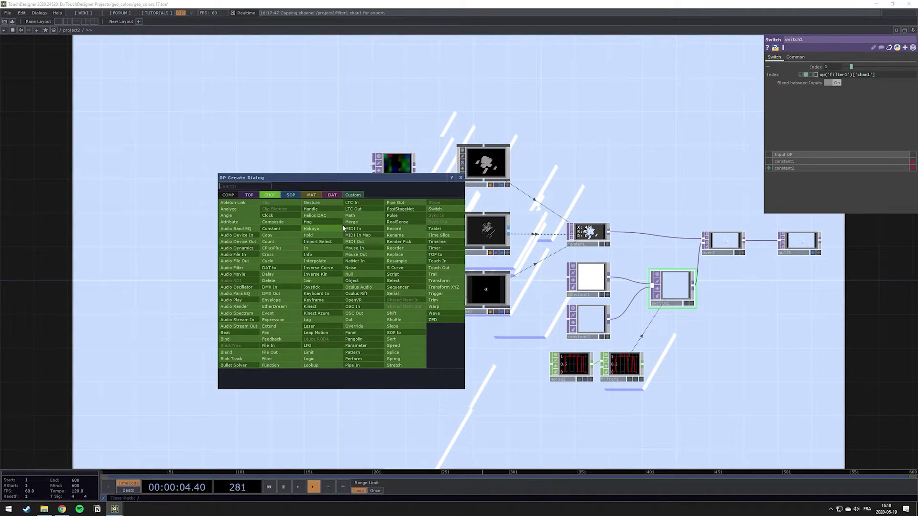
type("no")
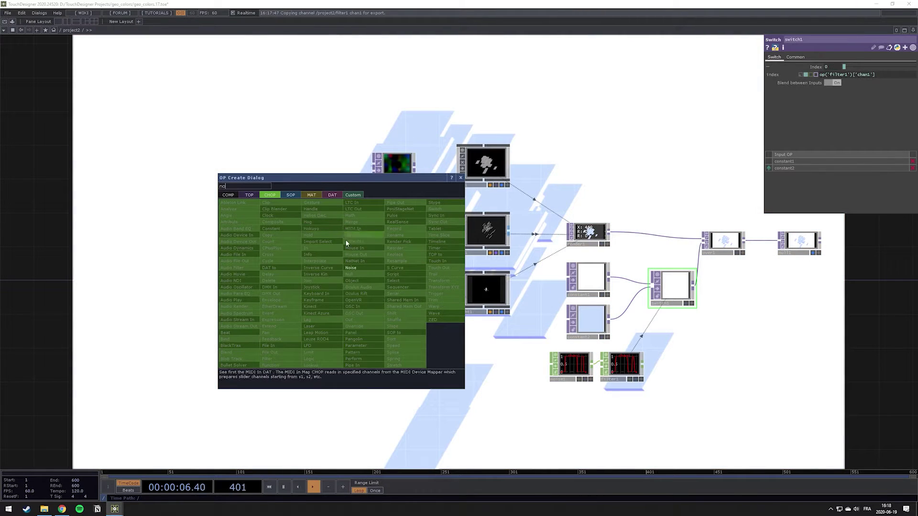
left_click(354, 268)
left_click(353, 268)
scroll(354, 268, "up", 5)
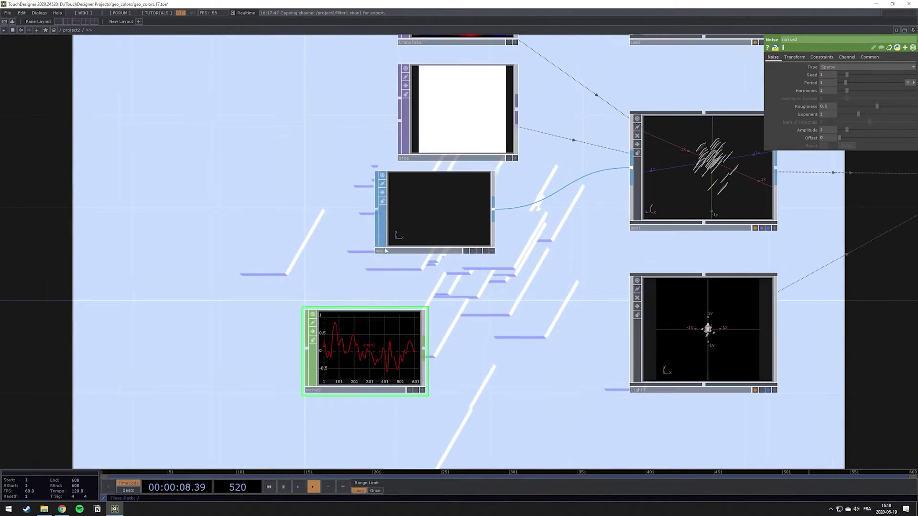
Check the size TOP's resolution and turn on time slicing for noise2
left_click(450, 133)
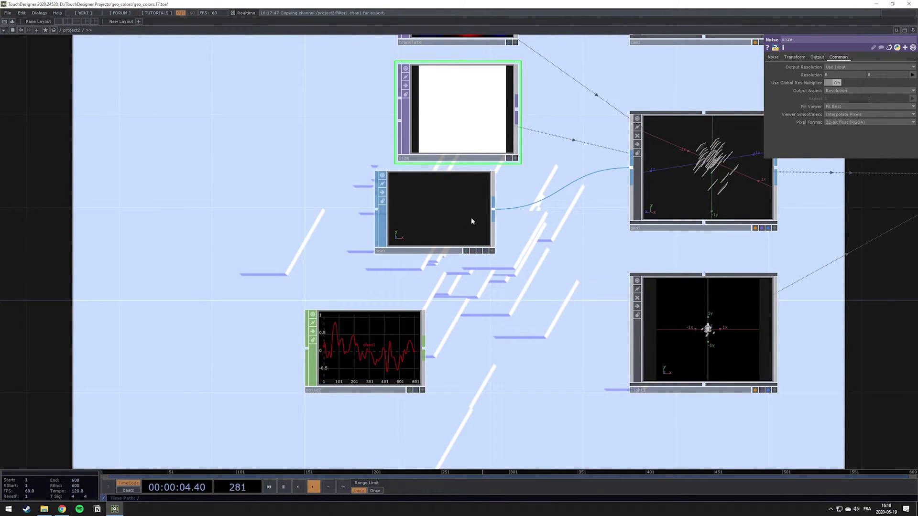
scroll(470, 216, "down", 4)
scroll(471, 216, "up", 2)
left_click(409, 311)
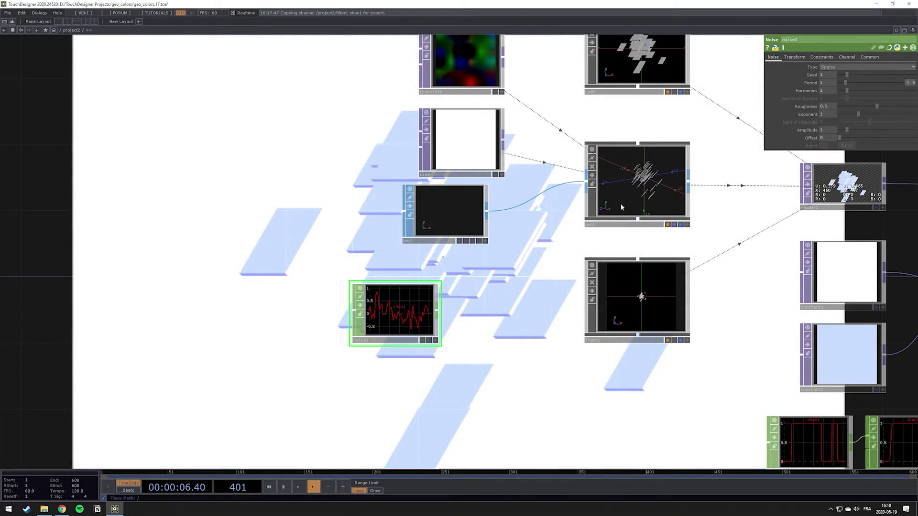
scroll(460, 315, "up", 3)
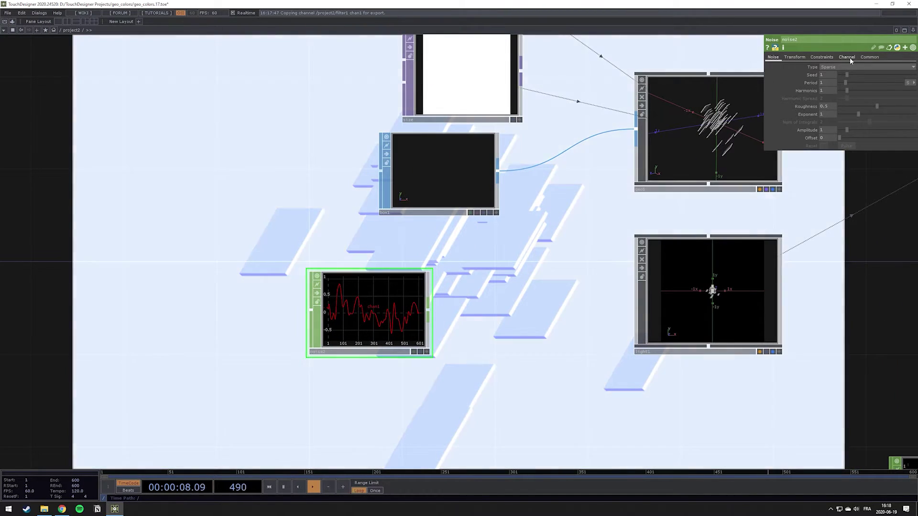
left_click(850, 57)
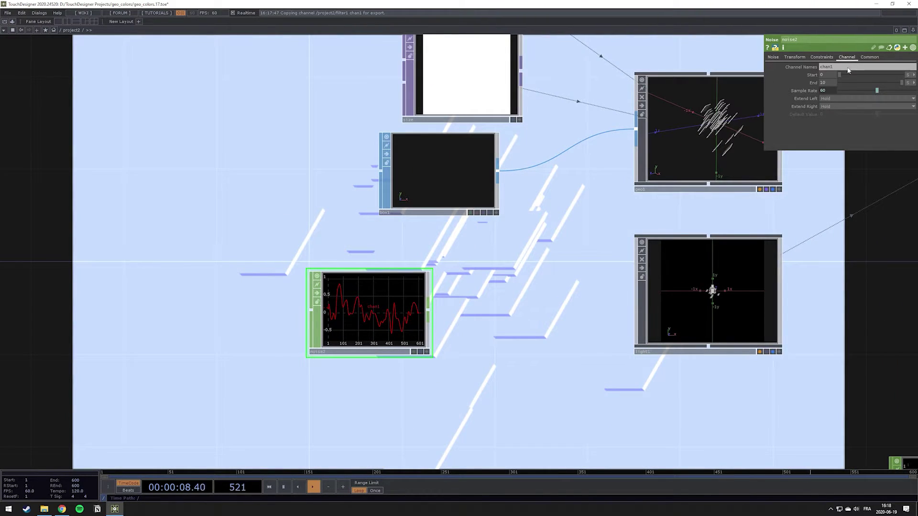
left_click(906, 82)
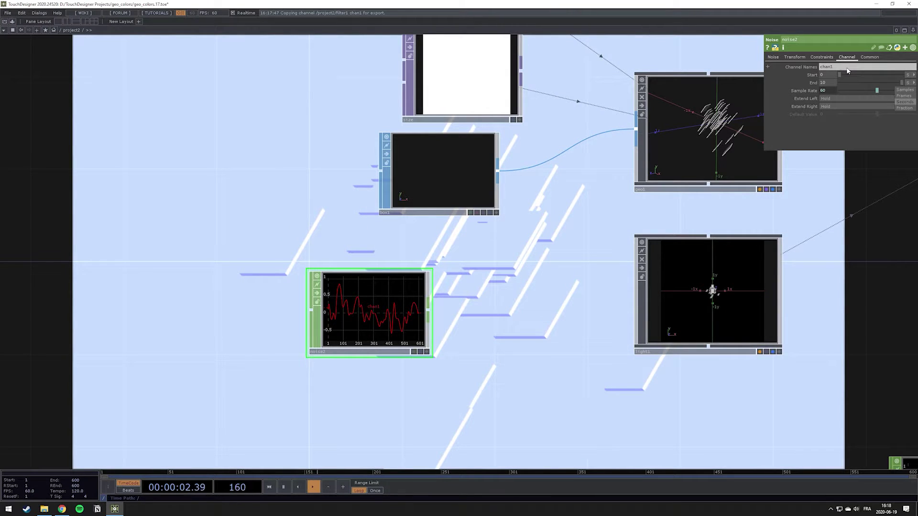
left_click(870, 57)
left_click(870, 57)
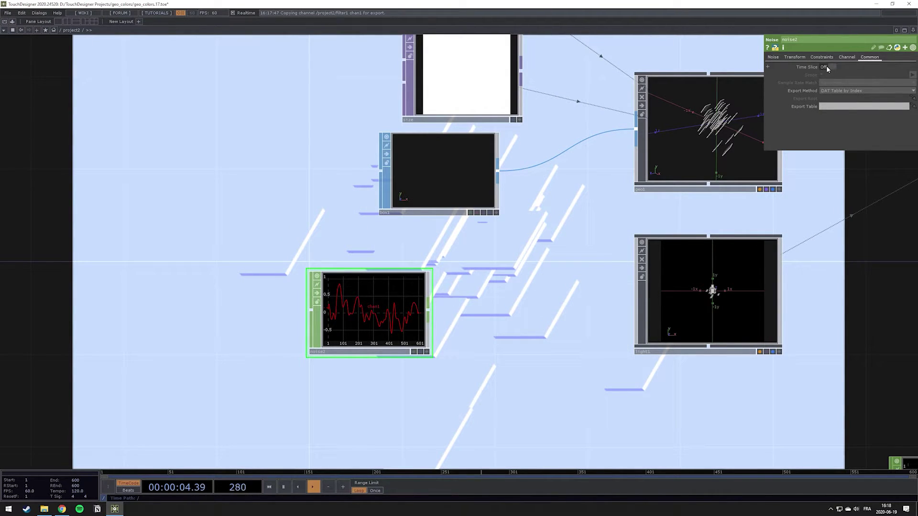
left_click(827, 66)
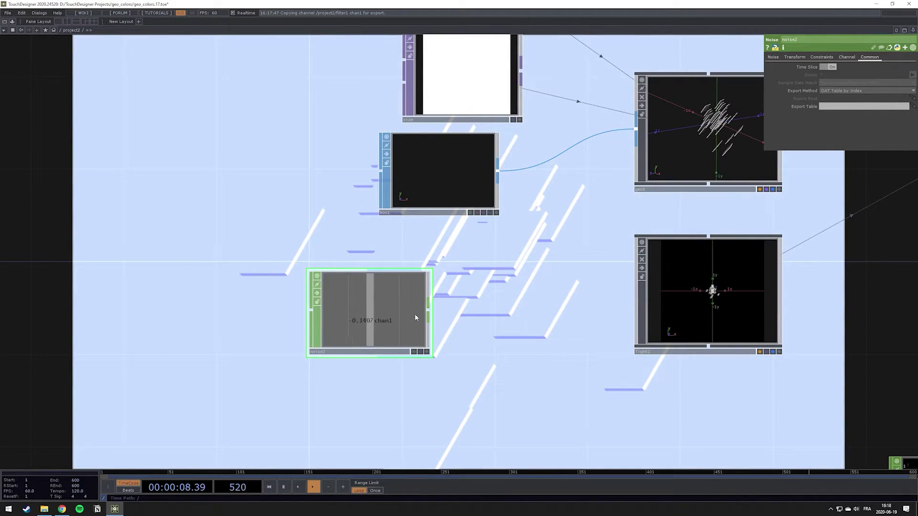
Set noise2's amplitude to 18 and its offset to 18
scroll(521, 296, "down", 4)
scroll(442, 277, "up", 3)
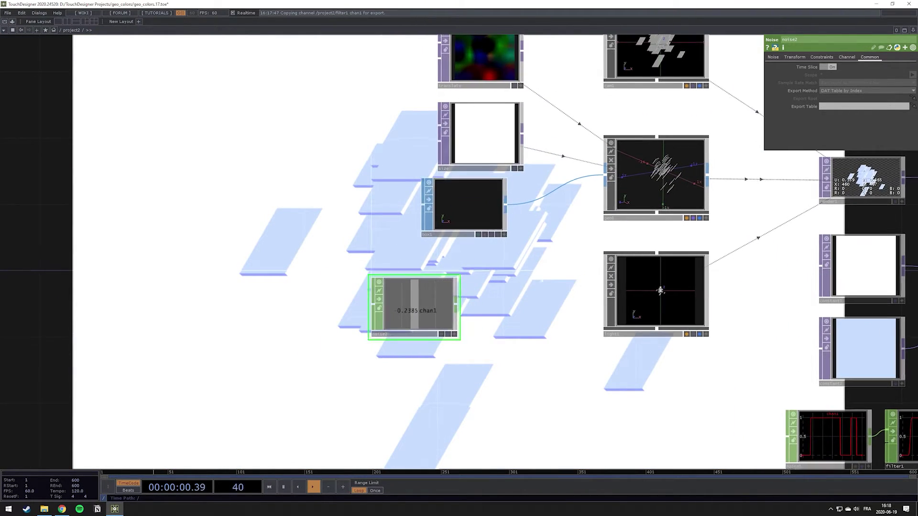
left_click_drag(442, 278, 343, 294)
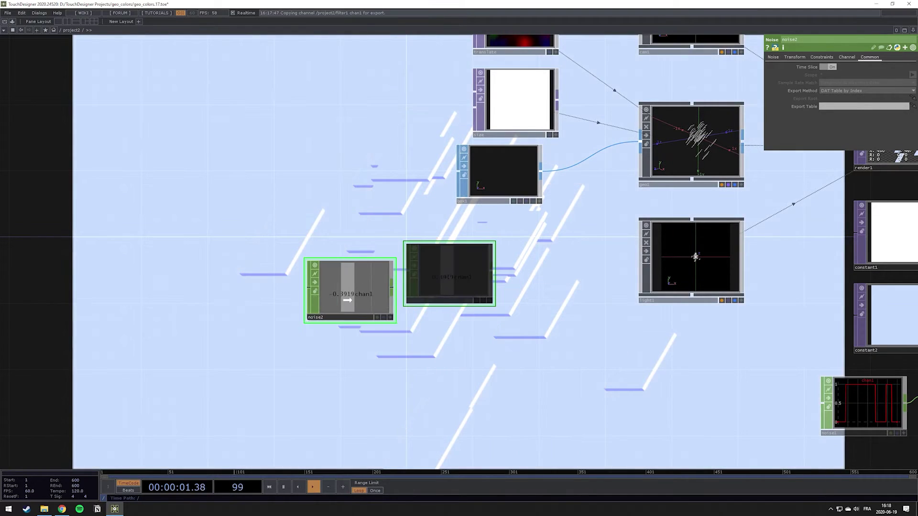
left_click(772, 57)
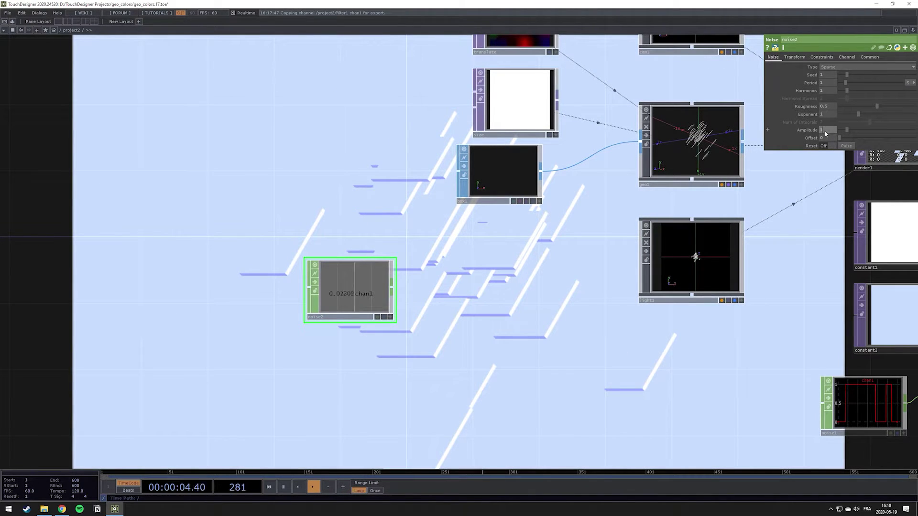
type("18")
key("Return")
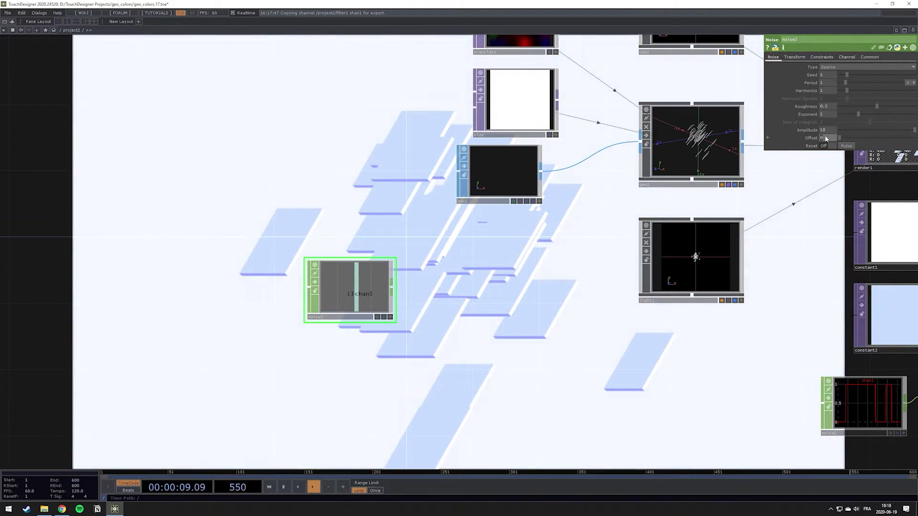
left_click(826, 138)
type("18")
key("Return")
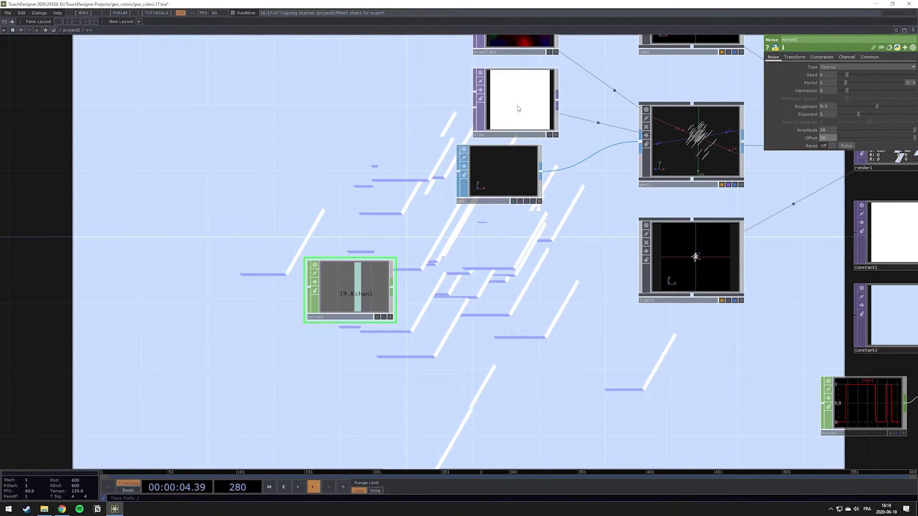
Shift noise2 slightly and replace its sample rate expression with a constant value below 1
left_click_drag(400, 334, 332, 289)
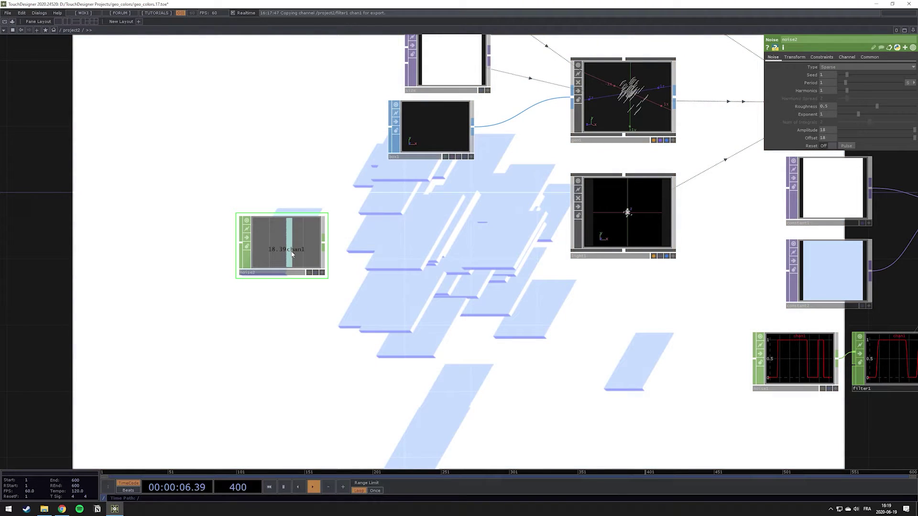
left_click_drag(297, 261, 313, 277)
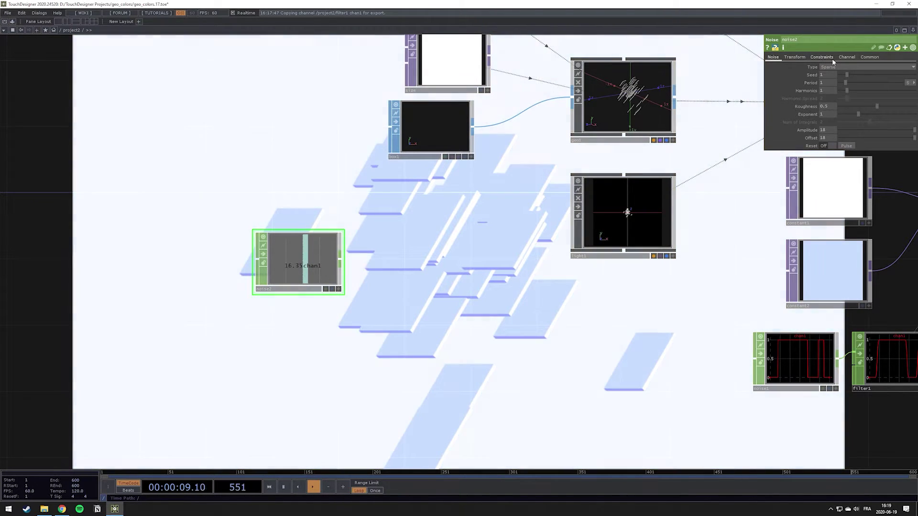
left_click(846, 57)
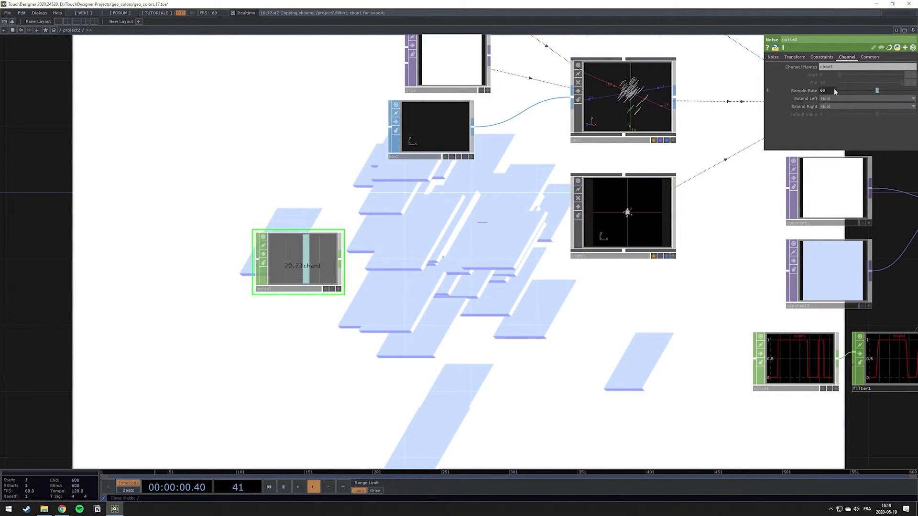
left_click(809, 91)
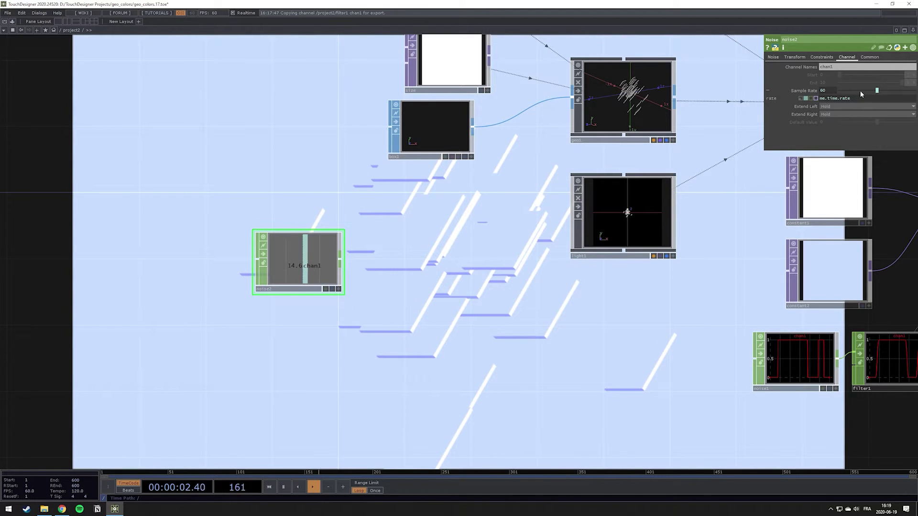
left_click(801, 99)
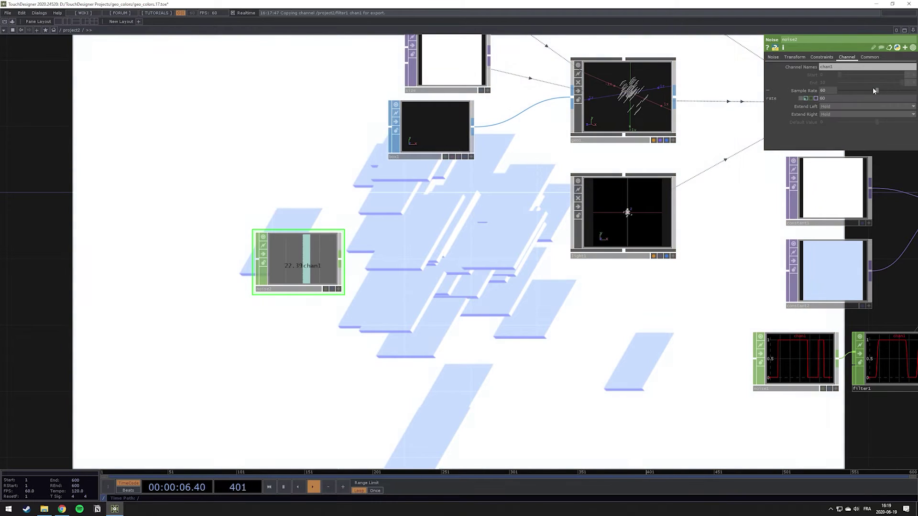
left_click(838, 94)
middle_click_drag(828, 91, 826, 81)
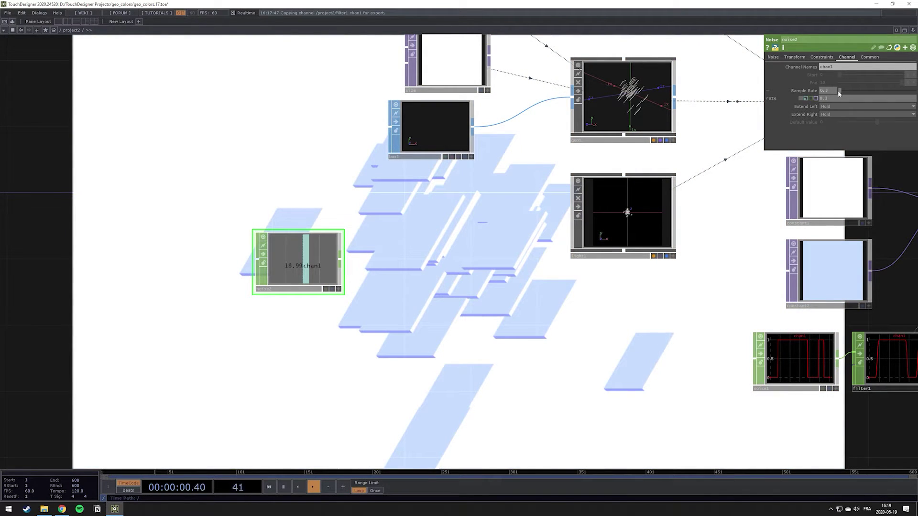
middle_click(832, 90)
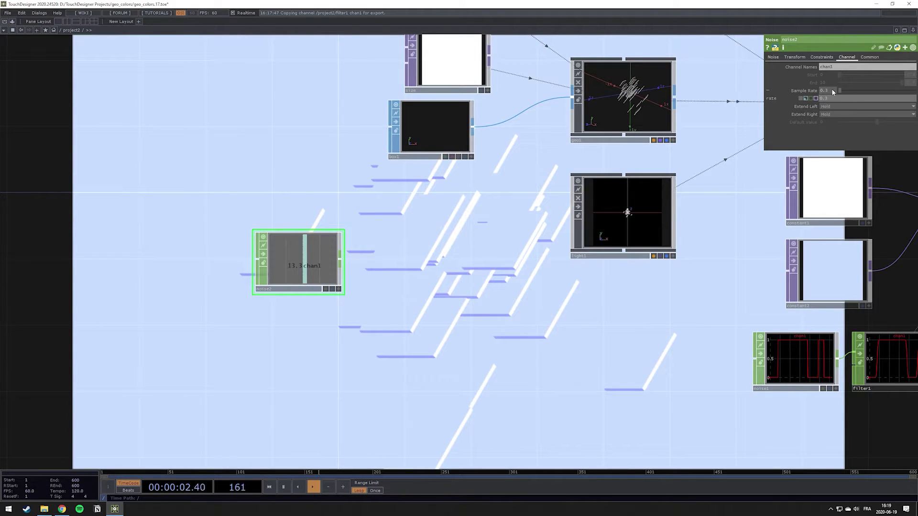
middle_click_drag(832, 89, 841, 83)
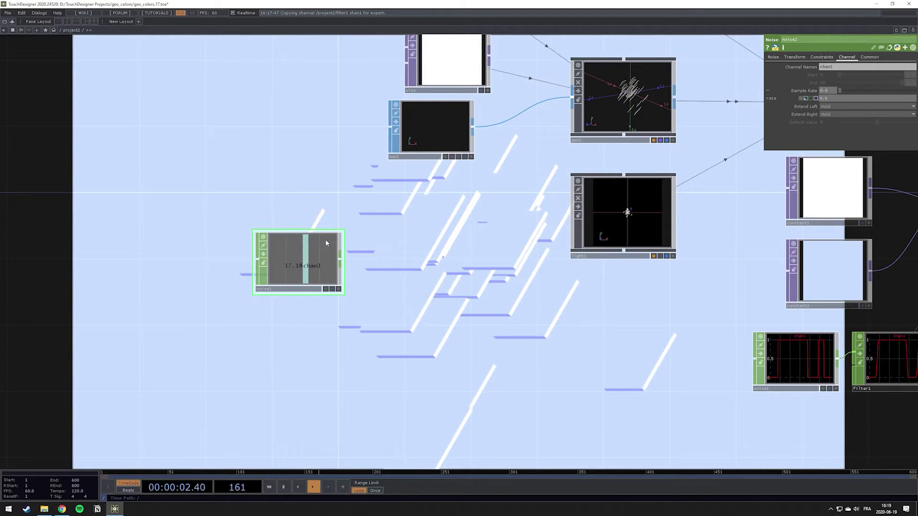
Change noise2's noise type to Random
left_click(775, 58)
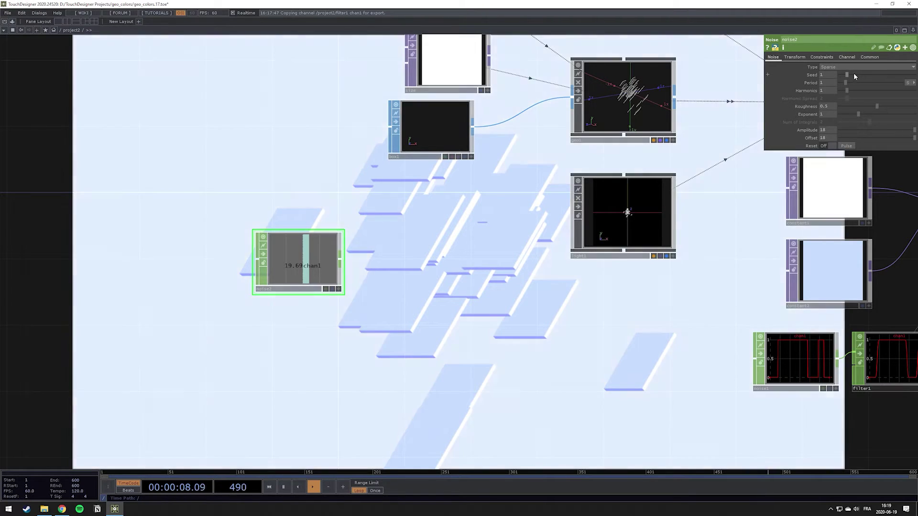
left_click(852, 68)
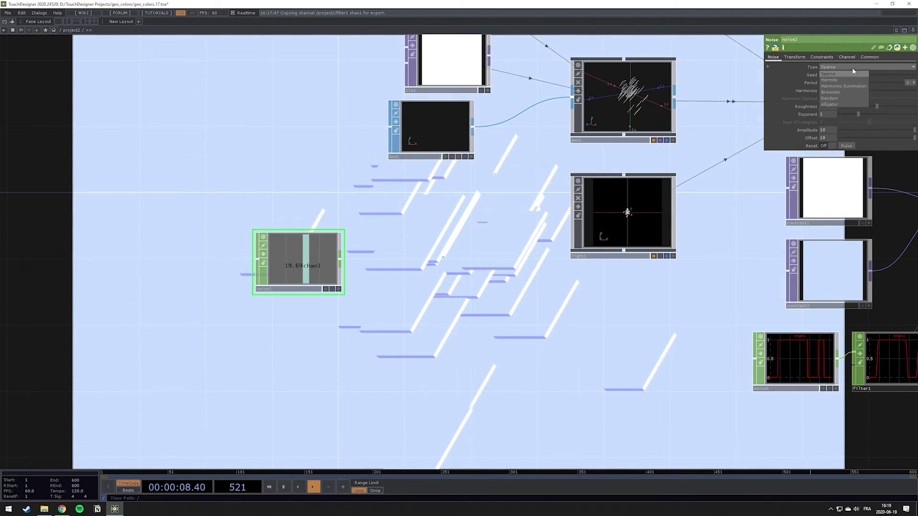
left_click(849, 98)
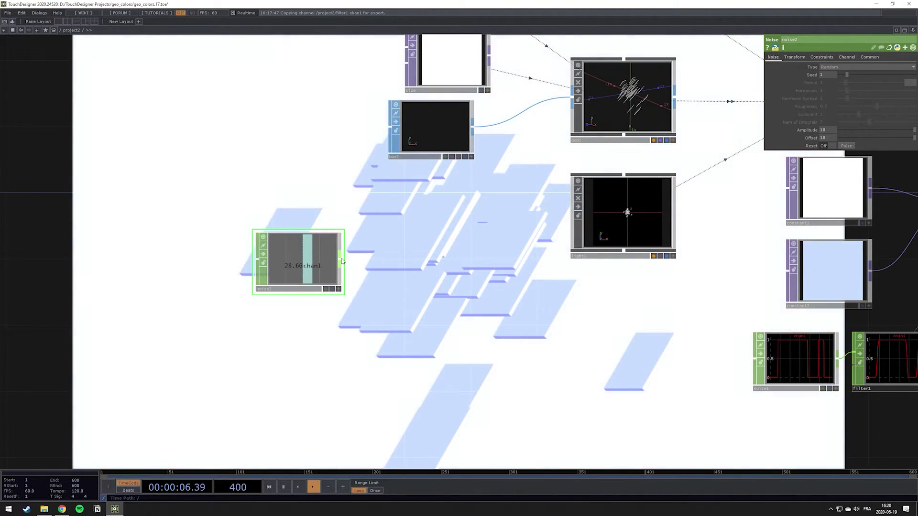
Add a Math CHOP after noise2 and set its Integer option to Ceiling
right_click(342, 260)
type("m")
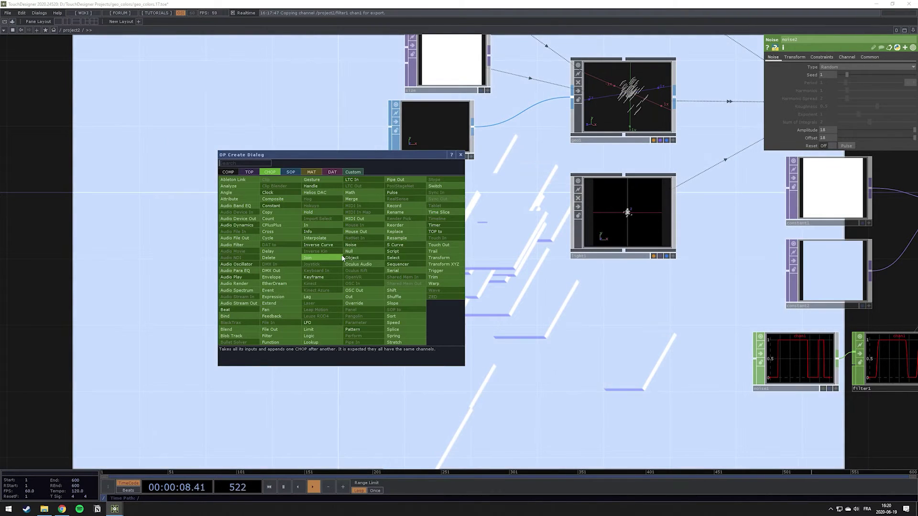
type("at")
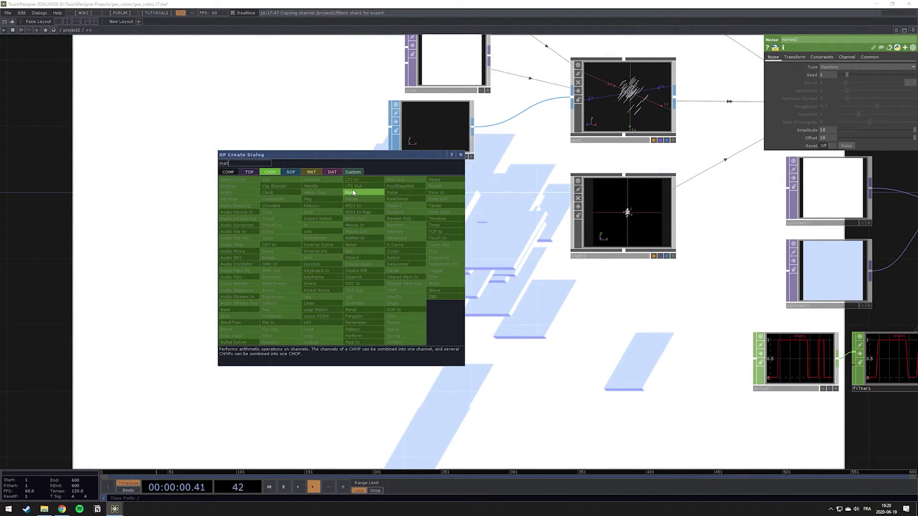
left_click(353, 193)
left_click(403, 287)
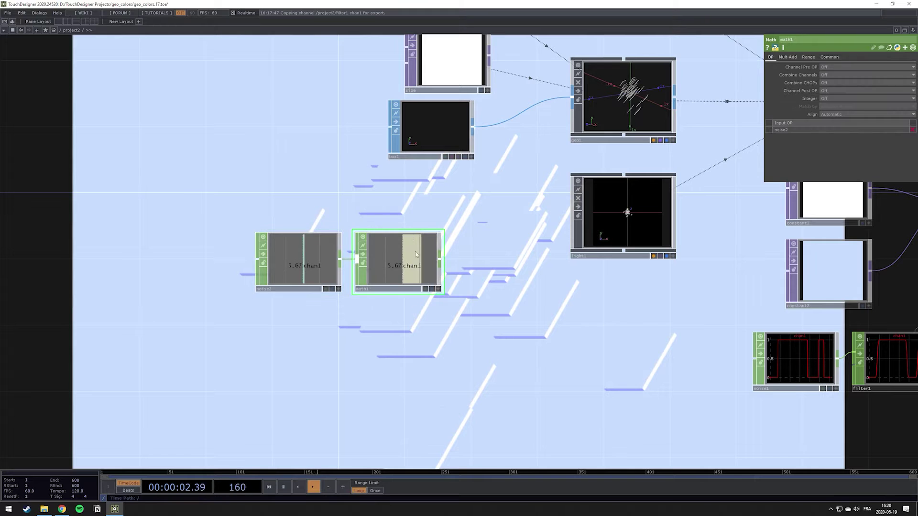
left_click(828, 98)
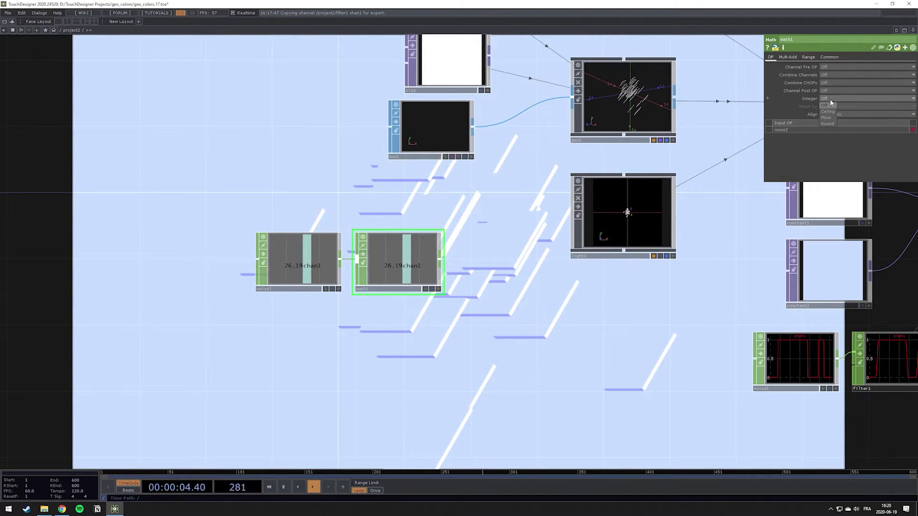
left_click(830, 112)
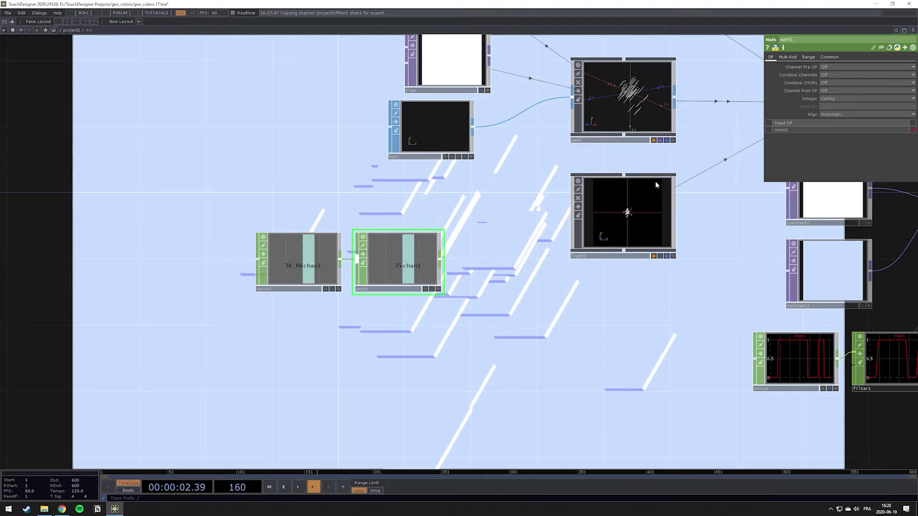
Add a separate, unconnected Constant CHOP beside math1
left_click_drag(461, 242, 431, 199)
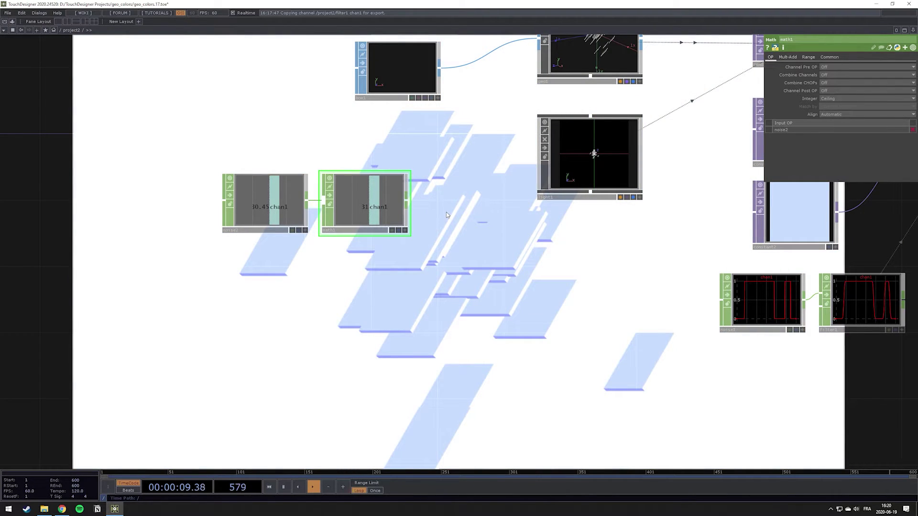
left_click_drag(476, 213, 430, 226)
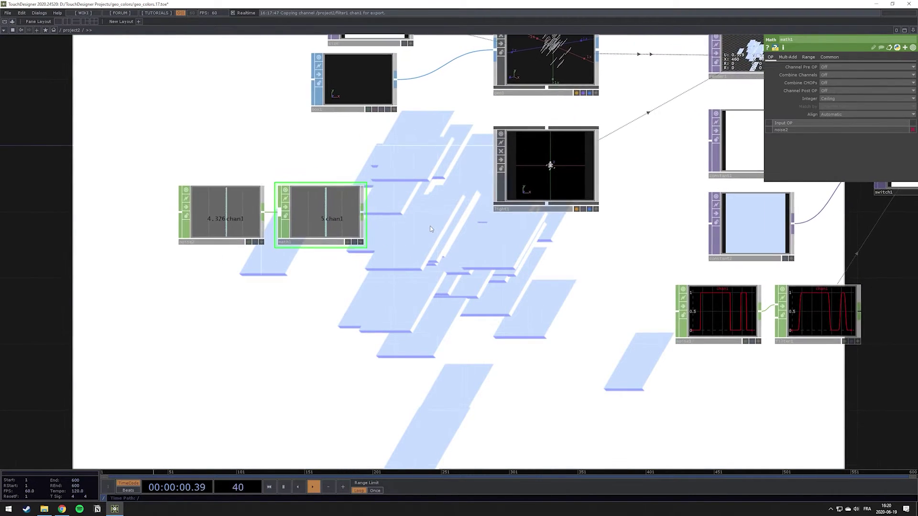
key("Tab")
type("c")
left_click(386, 174)
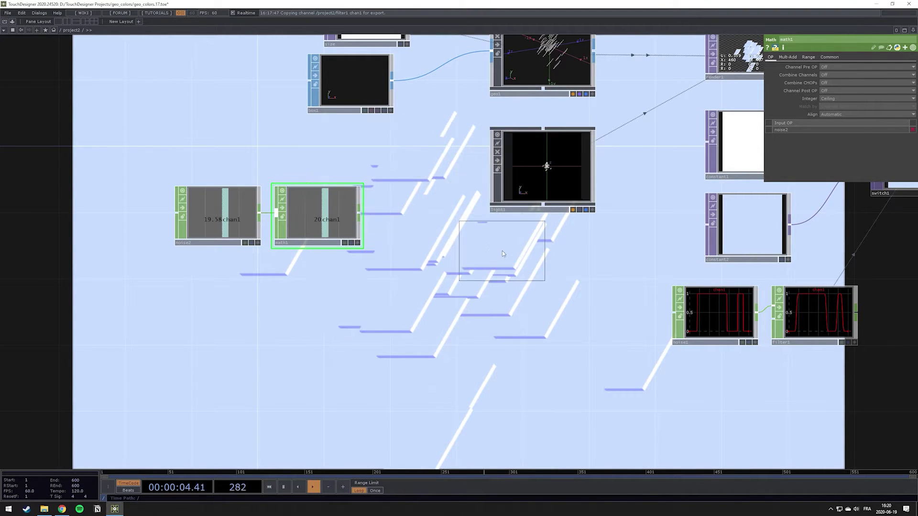
left_click(450, 247)
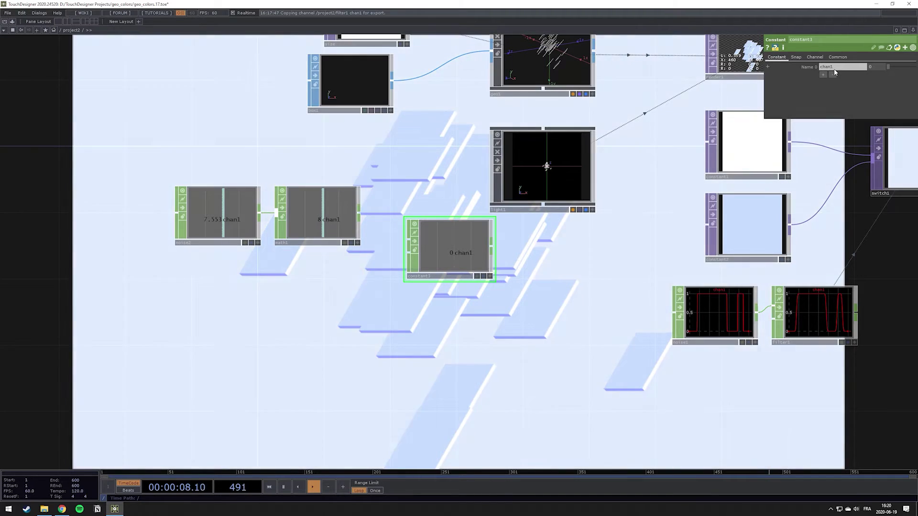
Rename the channel of the unconnected Constant CHOP to rot
left_click(833, 69)
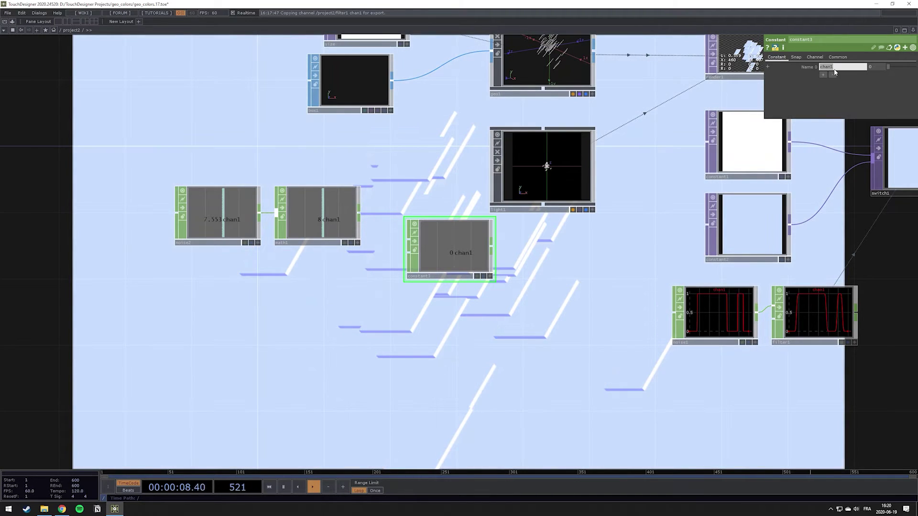
type("rot")
key("Return")
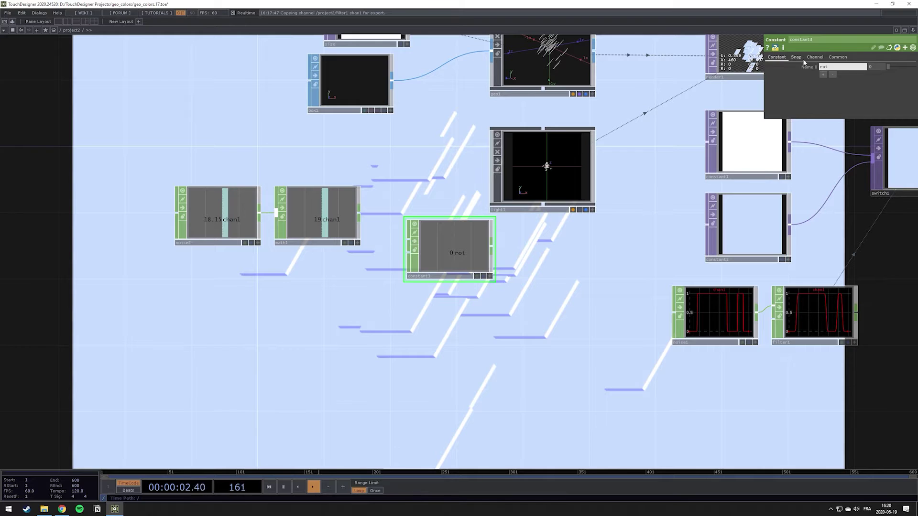
Turn off Single Sample on the rot Constant CHOP and set its End to 36 frames
left_click(814, 57)
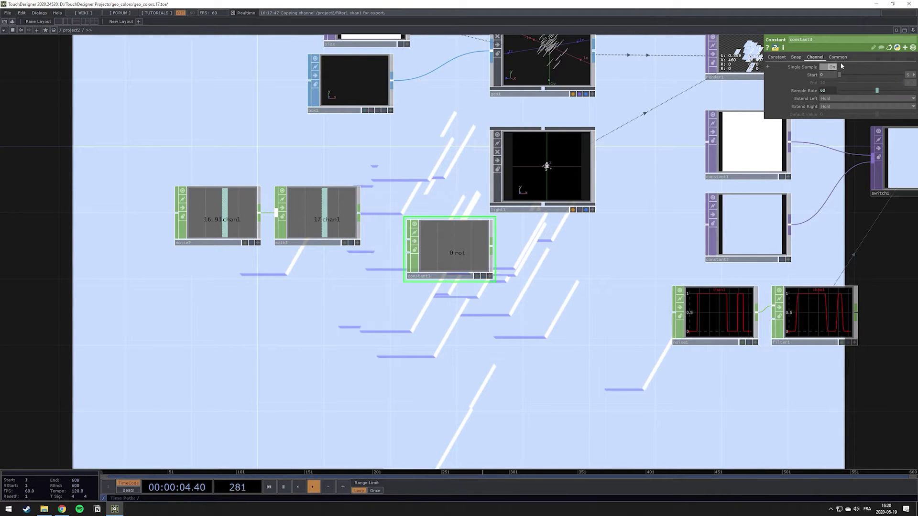
left_click(832, 67)
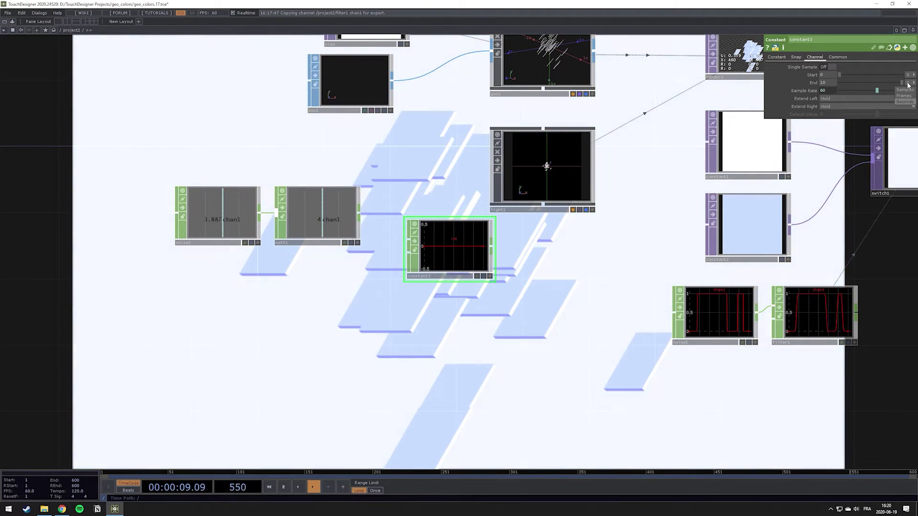
left_click(907, 83)
left_click(908, 96)
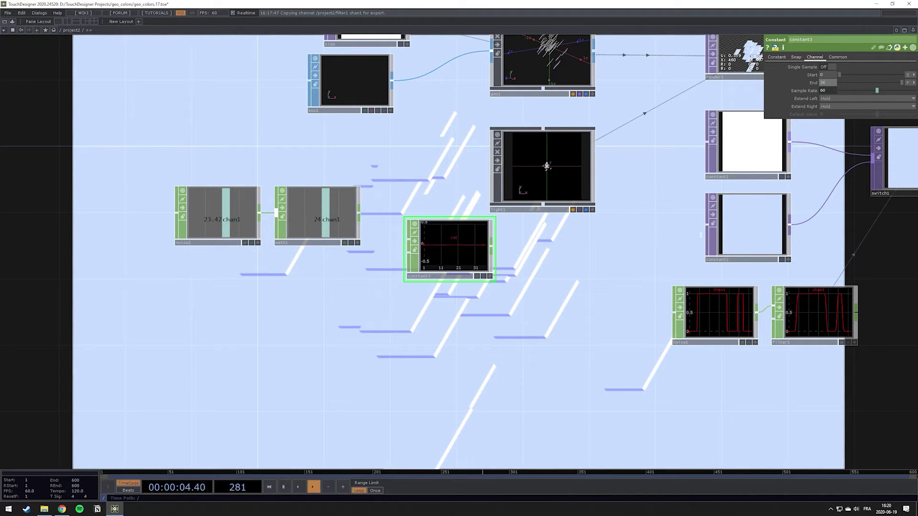
scroll(435, 248, "up", 3)
middle_click(434, 249)
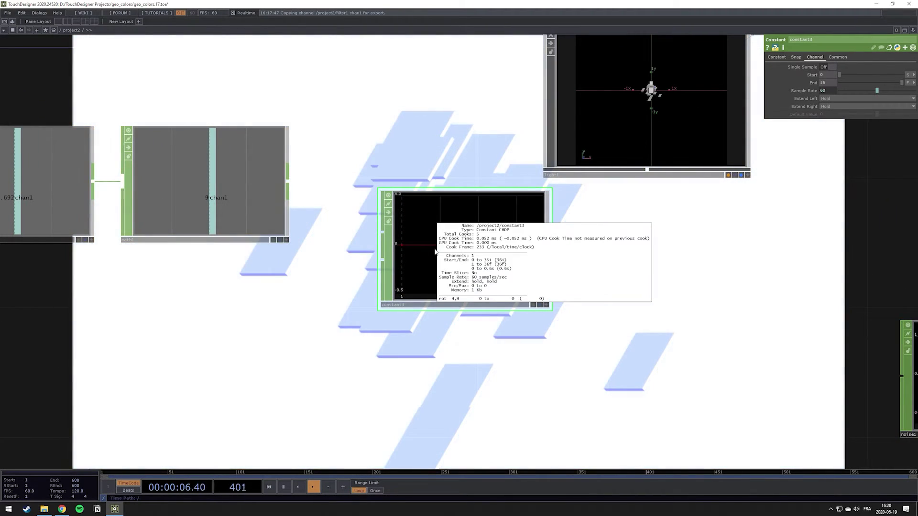
scroll(433, 248, "down", 4)
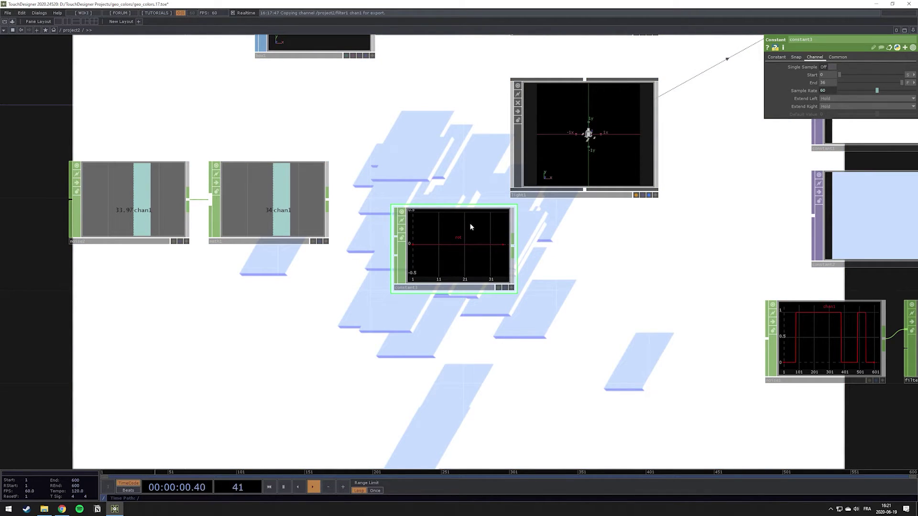
Add a Null CHOP connected after the Constant CHOP that holds the rot channel
scroll(467, 224, "down", 3)
scroll(467, 230, "up", 3)
key("Tab")
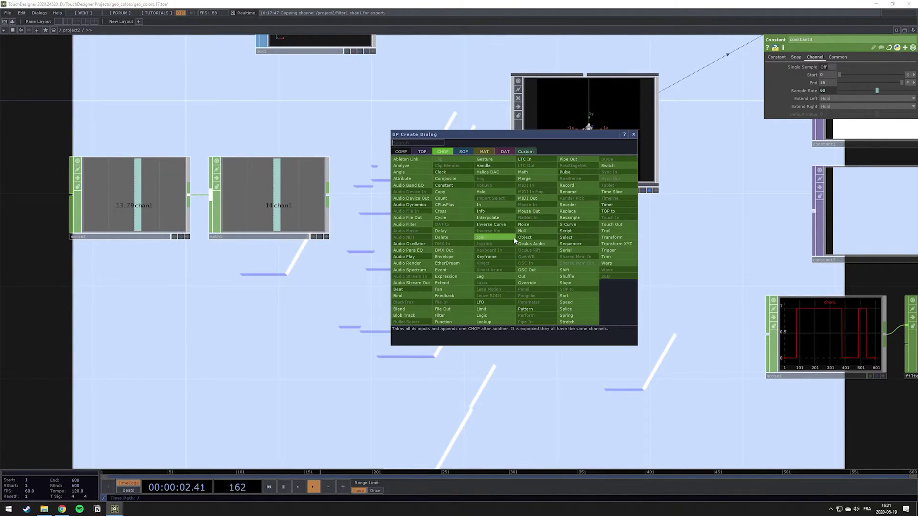
type("nu")
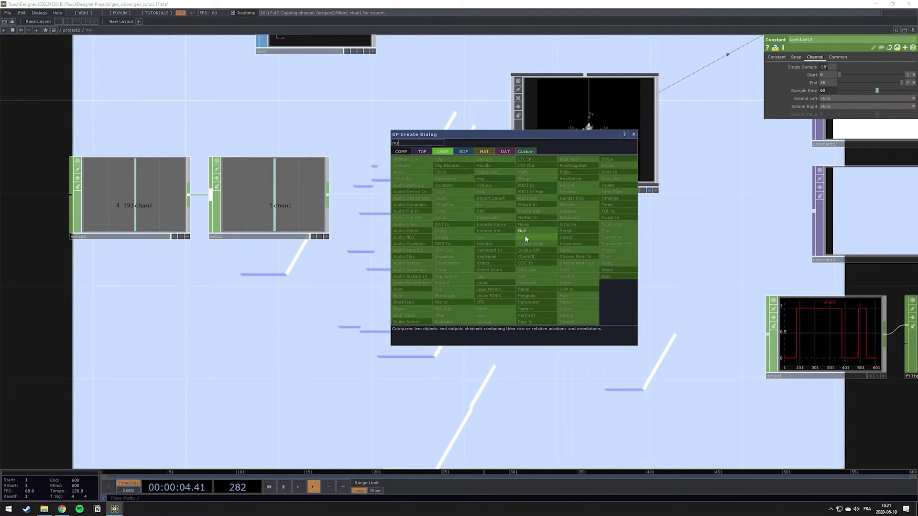
left_click(529, 232)
left_click(624, 319)
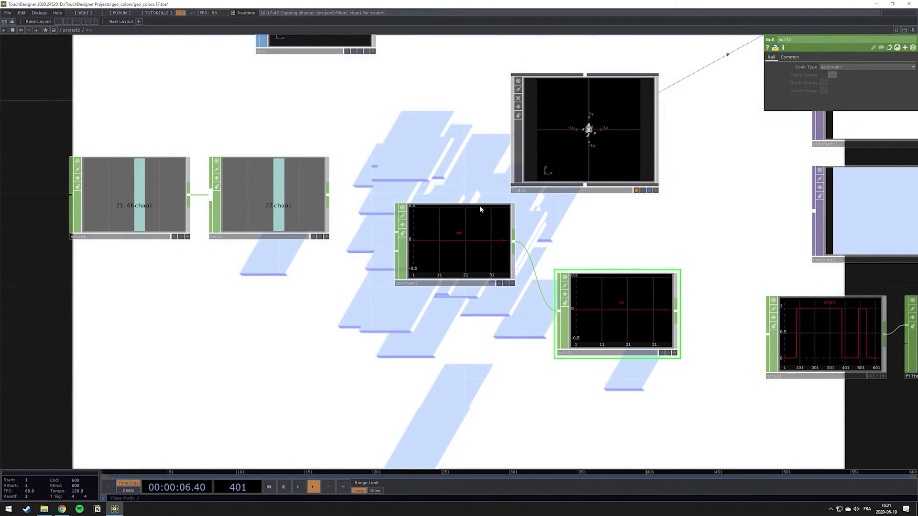
Move noise2, math1, the rot constant and its null left in the network, keeping light1 beside the geometry and render nodes
left_click_drag(491, 228, 424, 115)
scroll(539, 255, "down", 2)
scroll(538, 256, "down", 4)
right_click_drag(331, 217, 538, 311)
right_click_drag(330, 200, 595, 302)
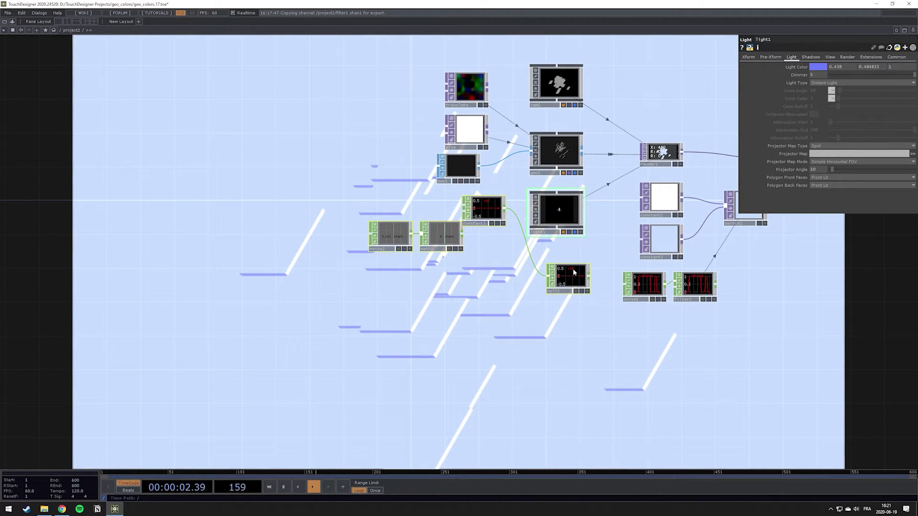
left_click_drag(573, 275, 480, 276)
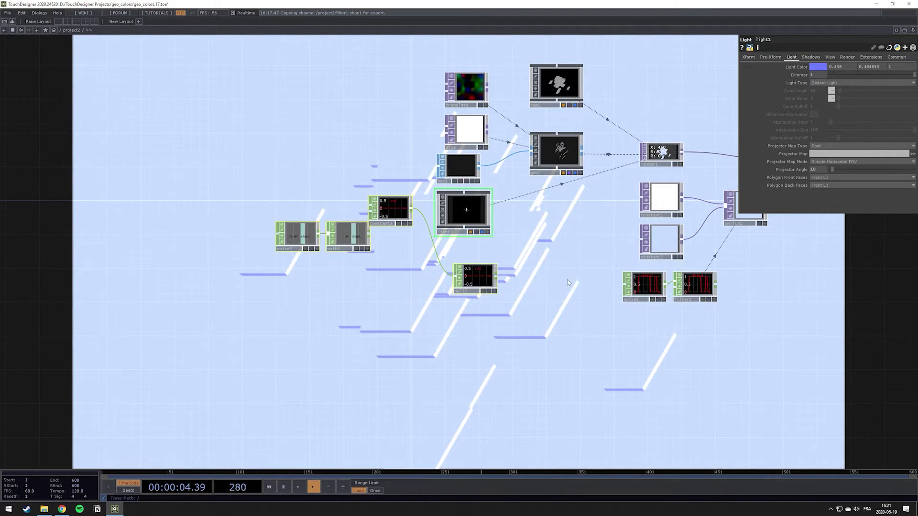
left_click_drag(490, 219, 591, 220)
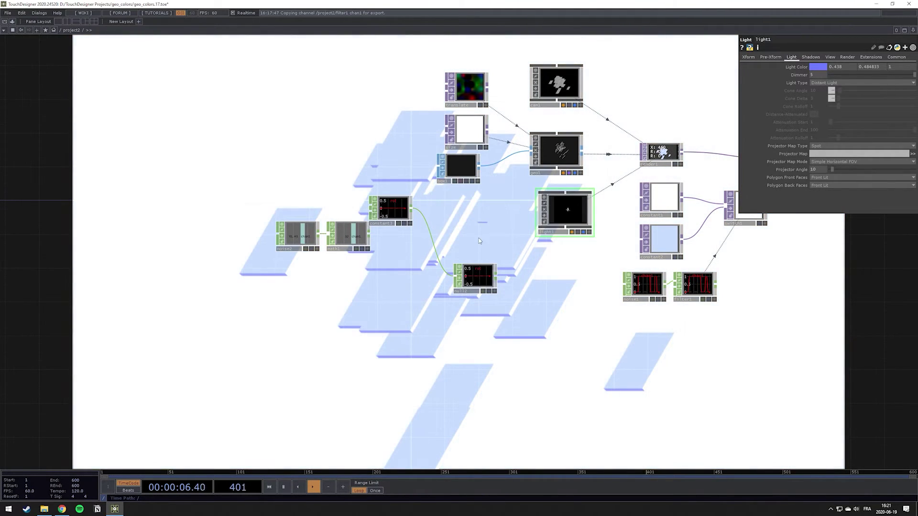
Move noise2 and math1 together down and left, away from the rot constant and its null
scroll(339, 274, "up", 4)
right_click_drag(166, 164, 329, 260)
left_click_drag(370, 197, 271, 264)
left_click_drag(362, 336, 418, 273)
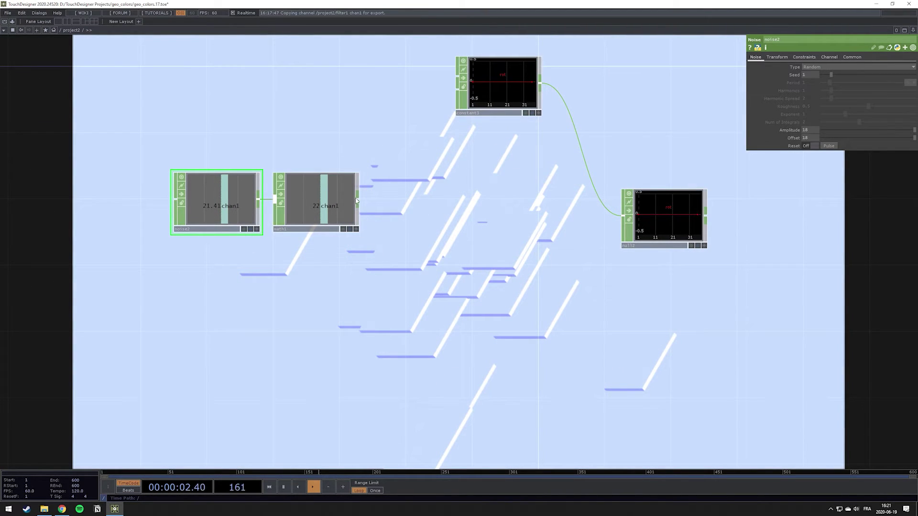
Create a CHOP Execute DAT from math1's output and place it just below math1
left_click(356, 200)
left_click(345, 112)
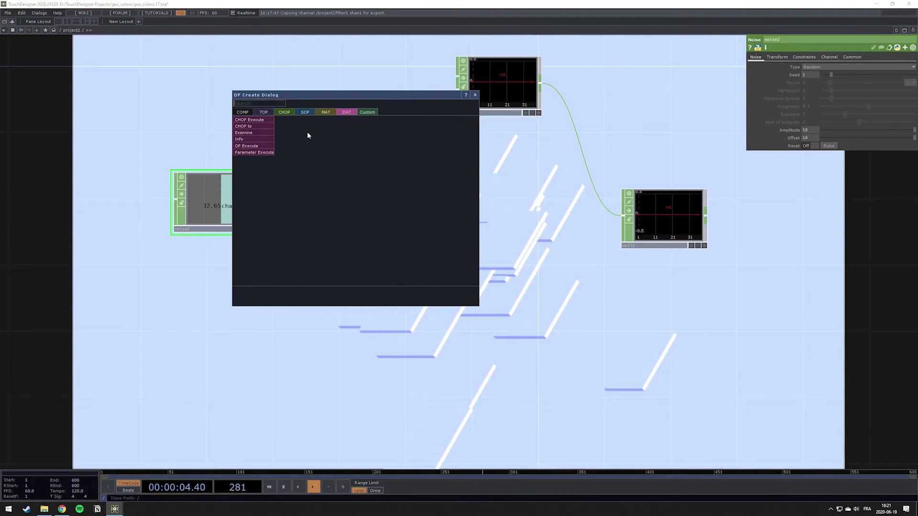
left_click(251, 120)
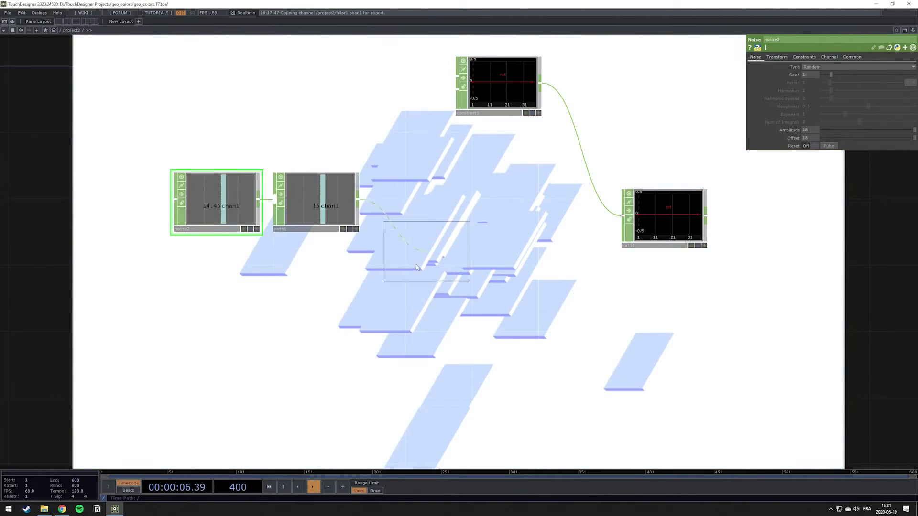
left_click(416, 265)
Rename the null that follows the rot constant to rot
scroll(426, 275, "up", 5)
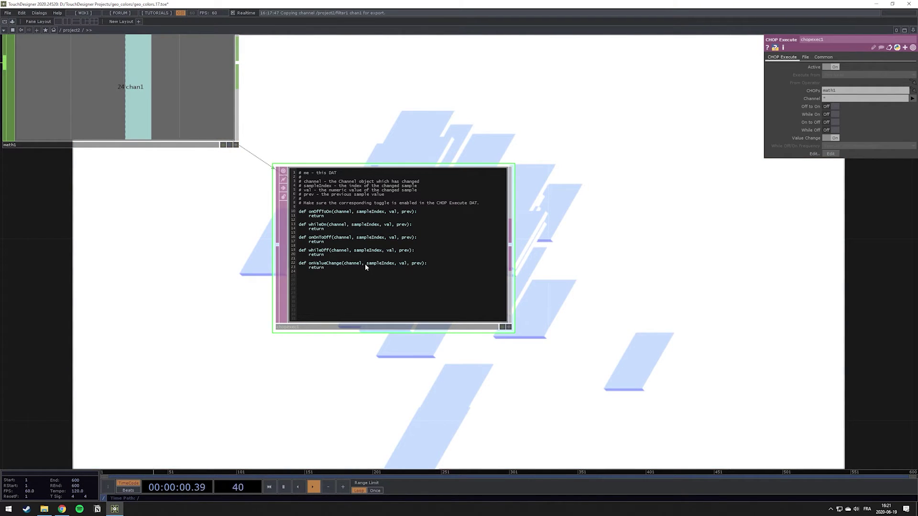
scroll(261, 289, "down", 4)
scroll(318, 286, "up", 5)
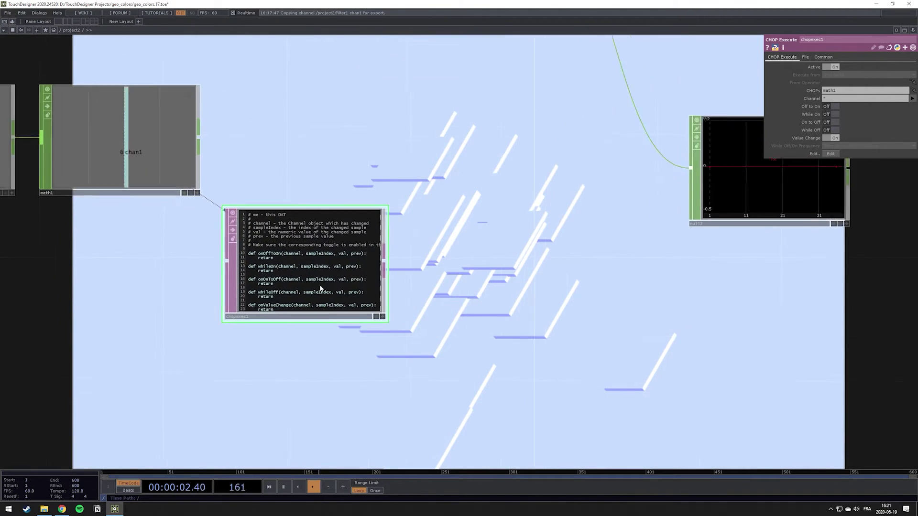
scroll(403, 302, "down", 2)
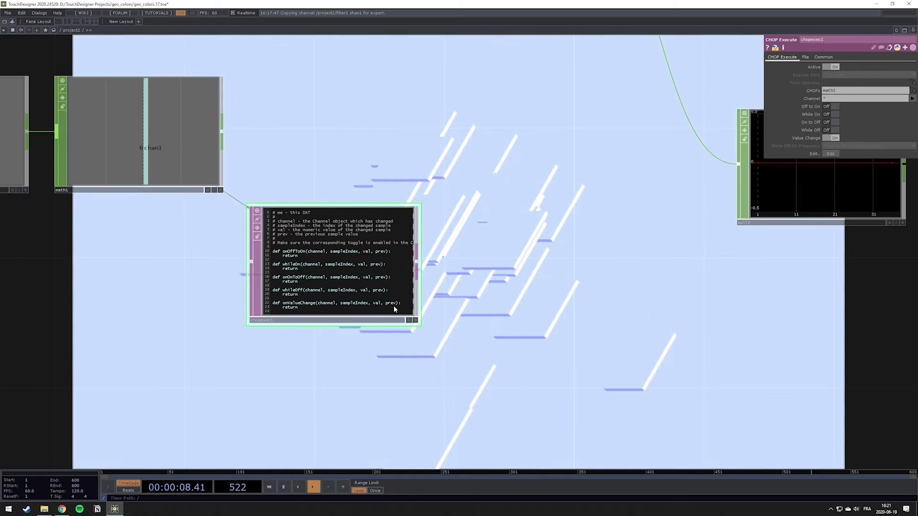
scroll(431, 318, "down", 2)
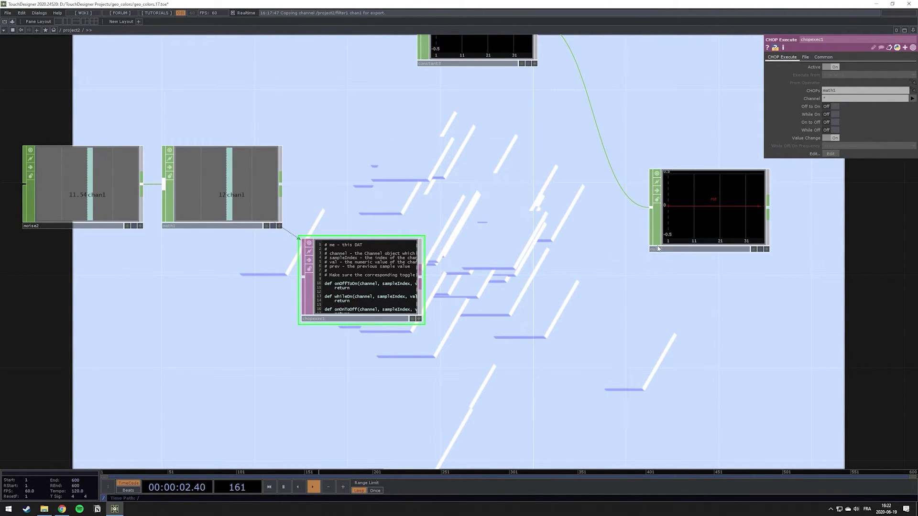
left_click(656, 244)
left_click(659, 249)
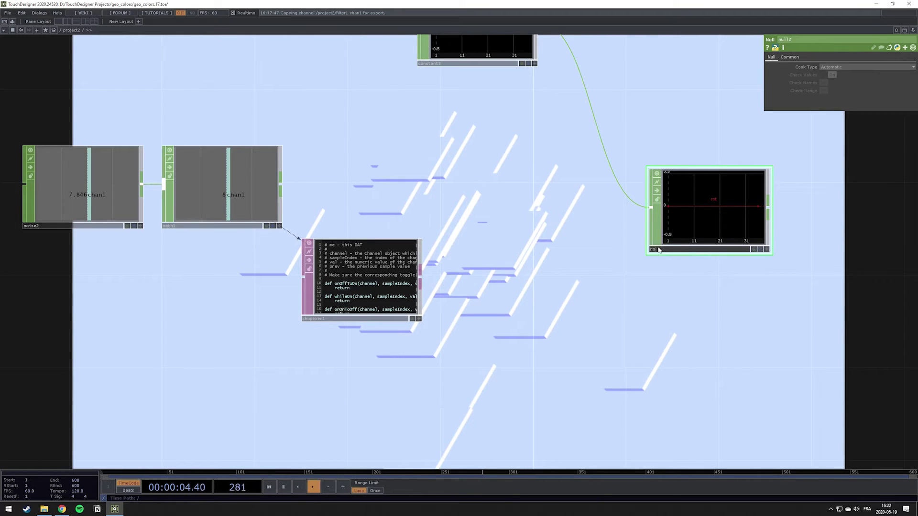
type("rot")
key("Return")
Start a new line in the CHOP Execute DAT's onValueChange callback, before return, that references op('rot')['rot']
scroll(347, 310, "up", 3)
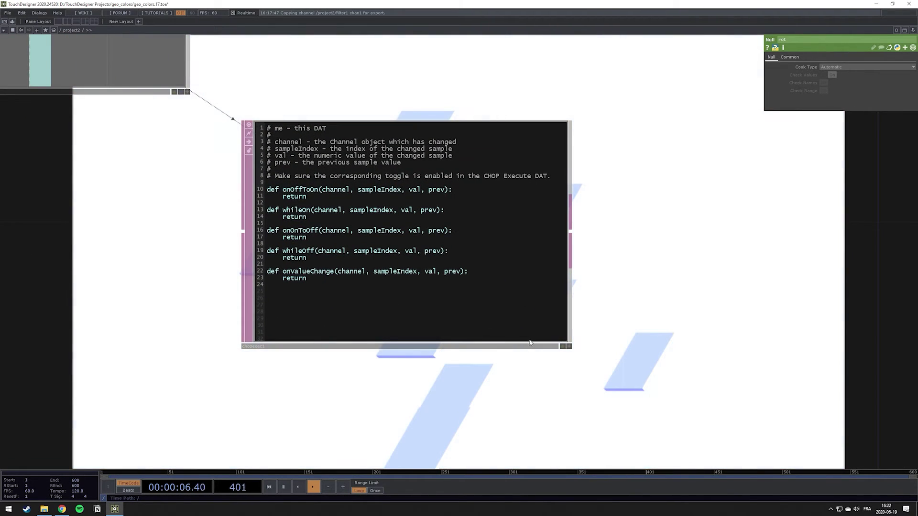
scroll(538, 342, "down", 3)
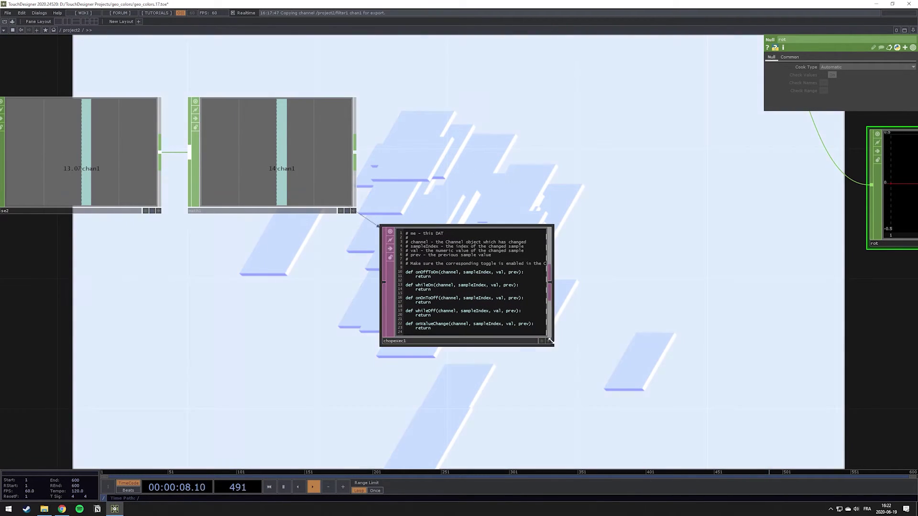
left_click(550, 341)
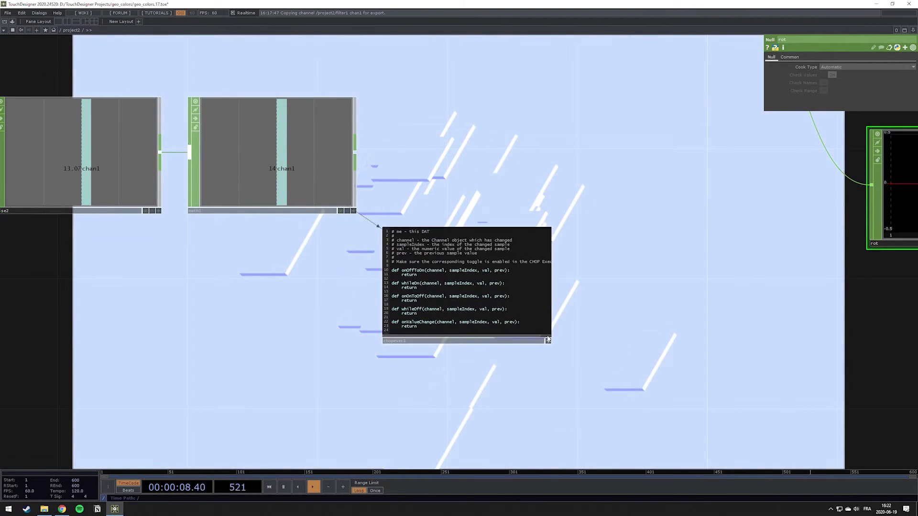
left_click(534, 323)
key("Return")
type("op('rot")
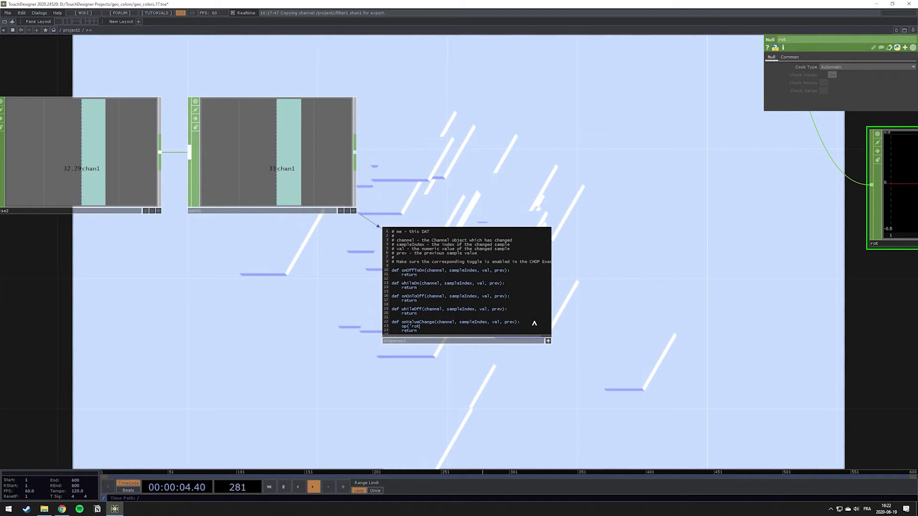
type("')[")
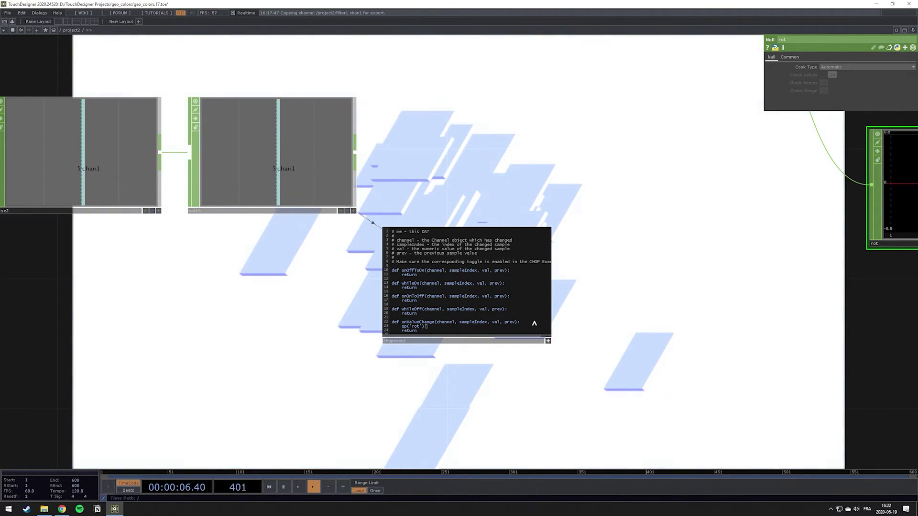
type("'rot'")
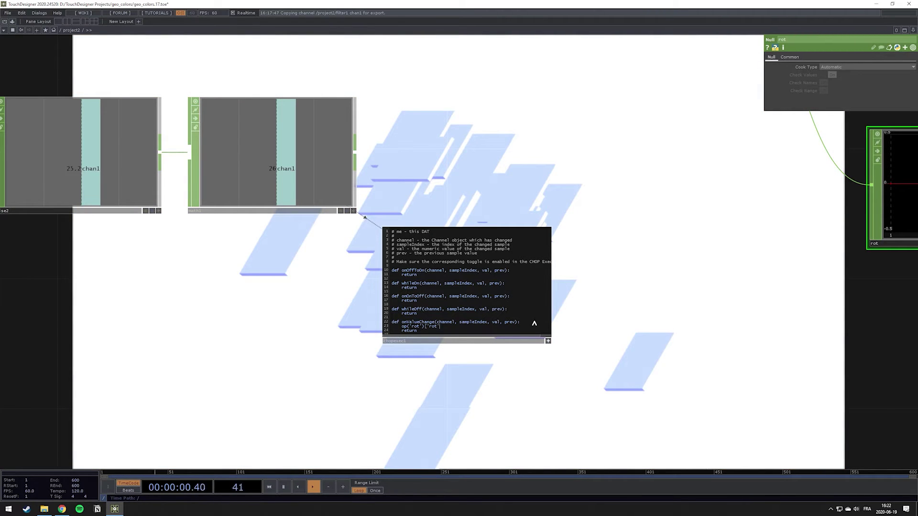
type("][")
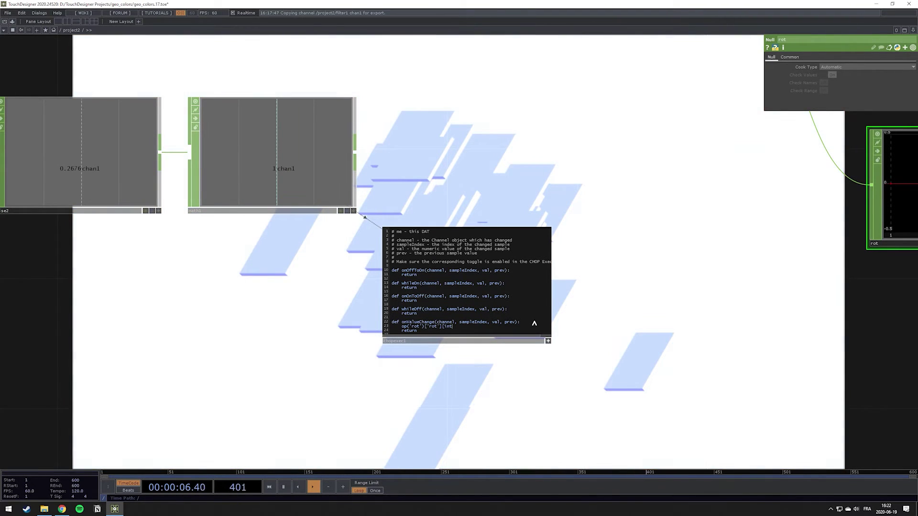
type("int")
type("(")
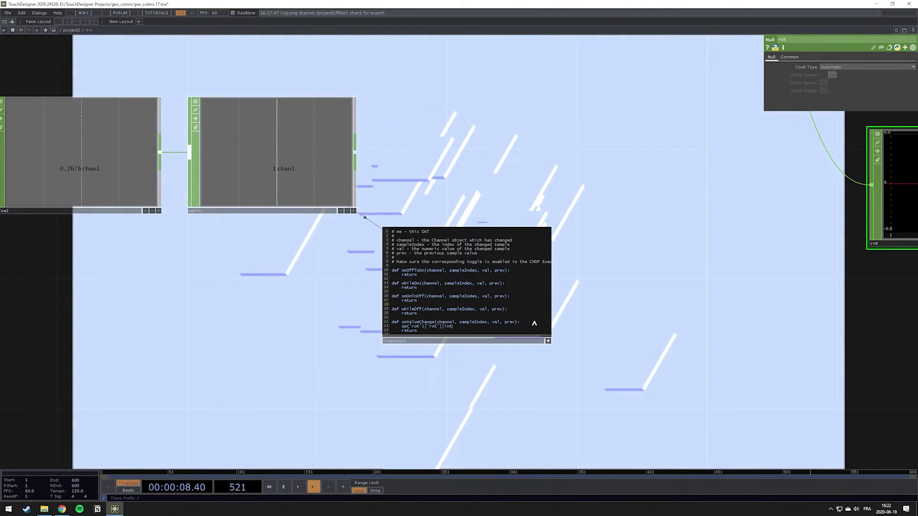
type("val")
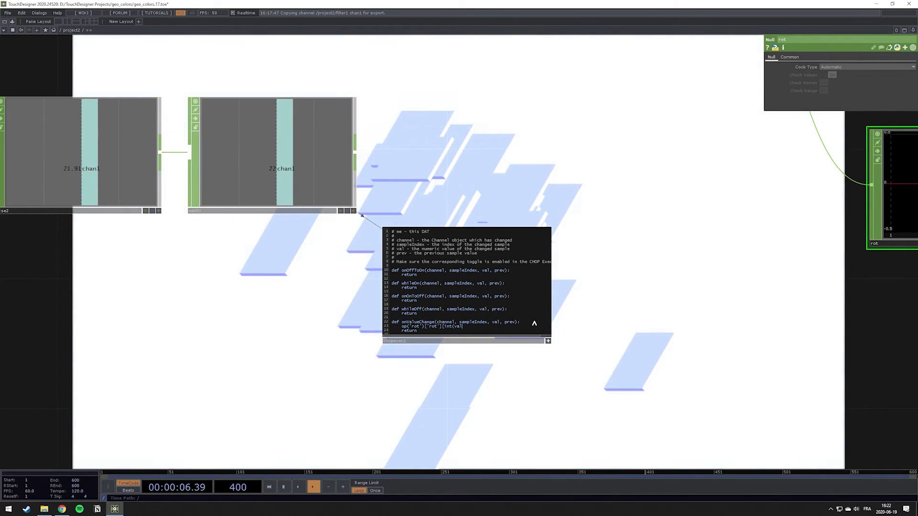
Complete the onValueChange line as op('rot')['rot'][int(val-1)] += 1 and leave the script editor
type("1")
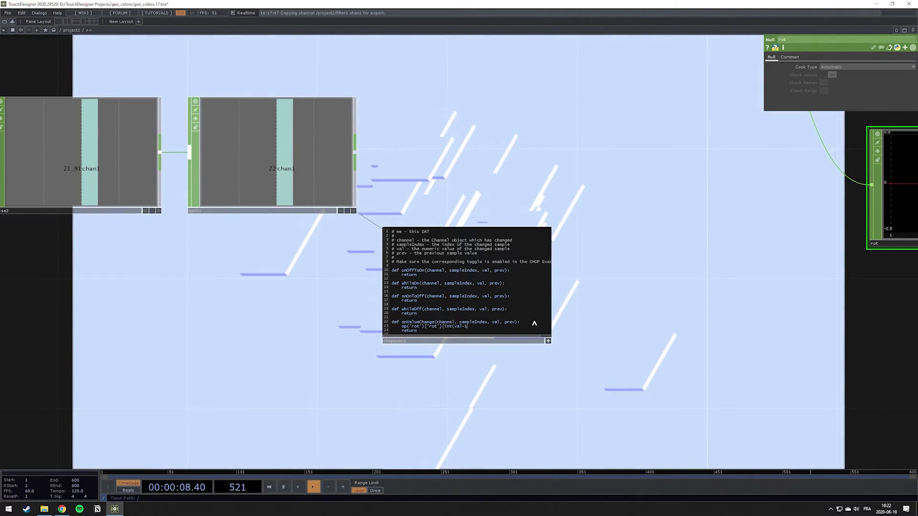
type(")")
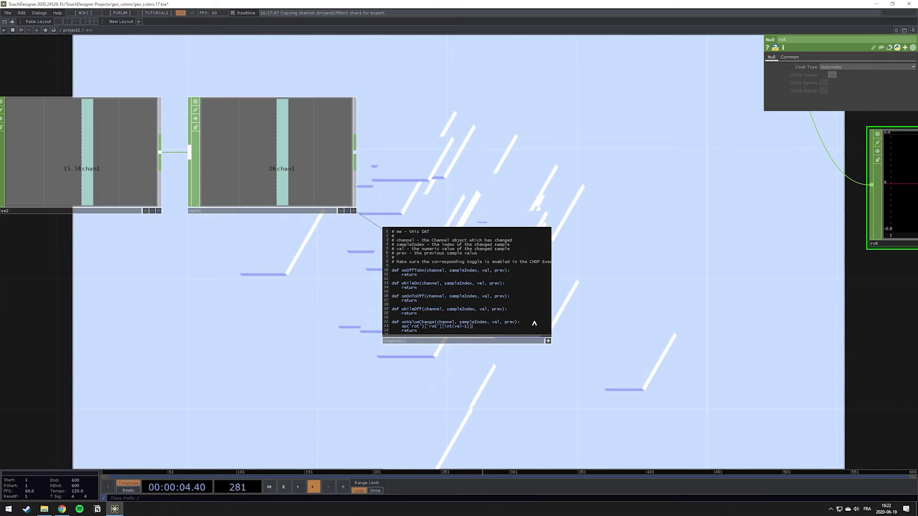
type("1")
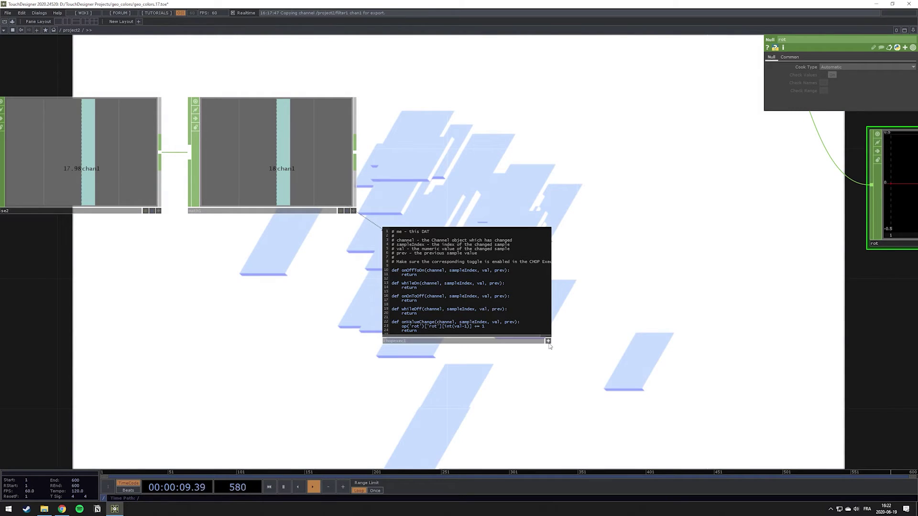
left_click(548, 341)
left_click_drag(606, 319, 217, 371)
scroll(473, 318, "down", 4)
scroll(478, 291, "up", 2)
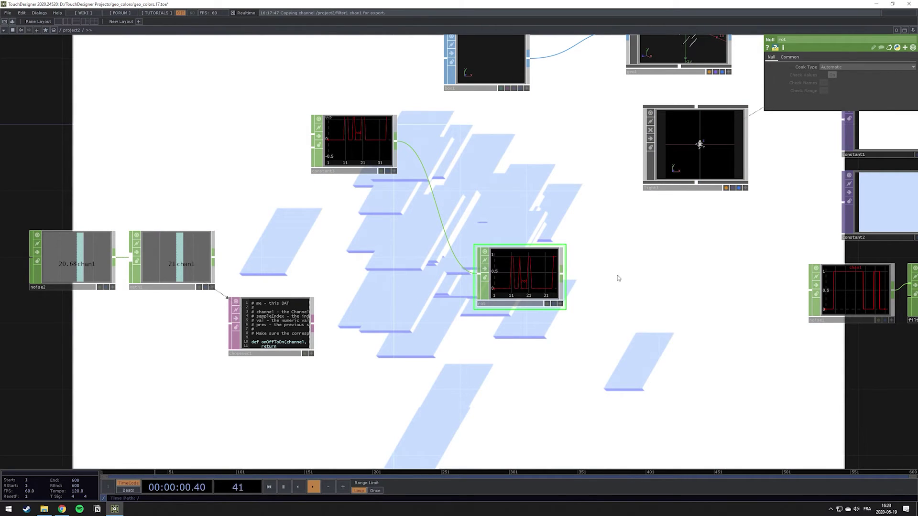
left_click_drag(622, 278, 491, 276)
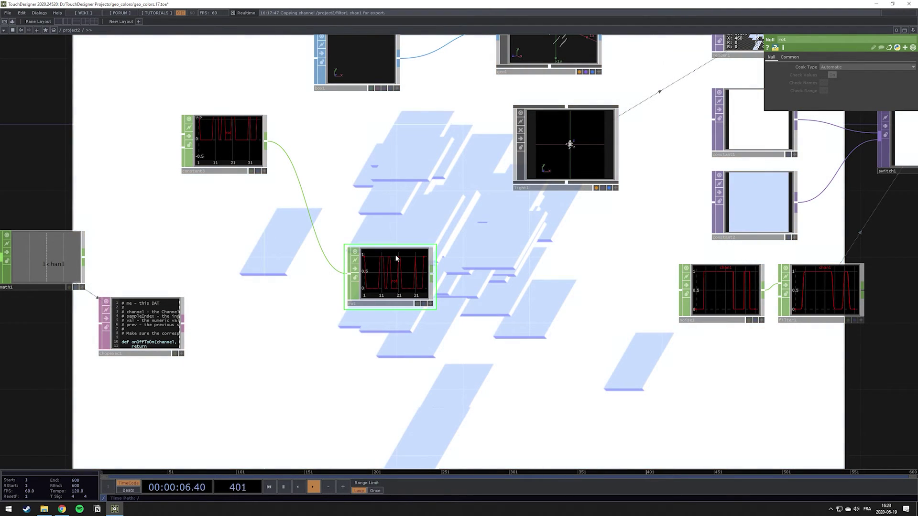
left_click_drag(246, 266, 374, 289)
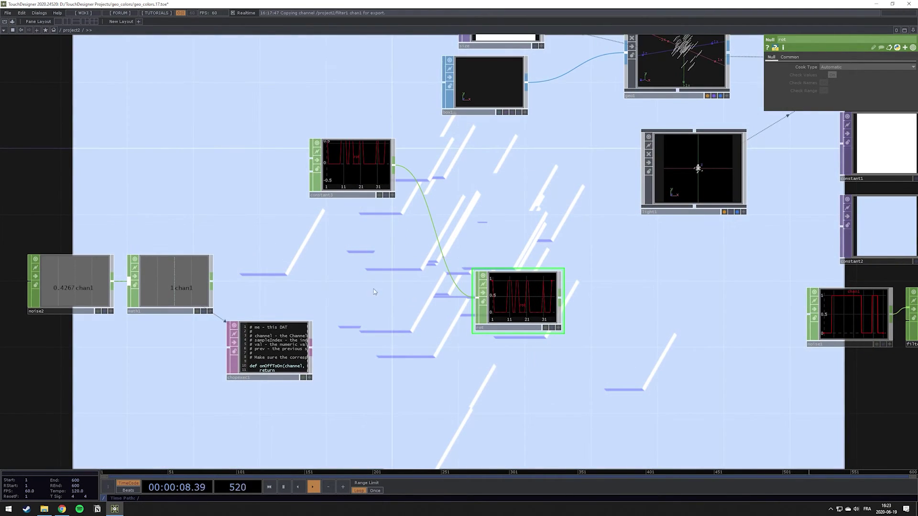
Add a Math CHOP connected to the output of the rot null, placing it just beside the null
left_click_drag(579, 307, 451, 301)
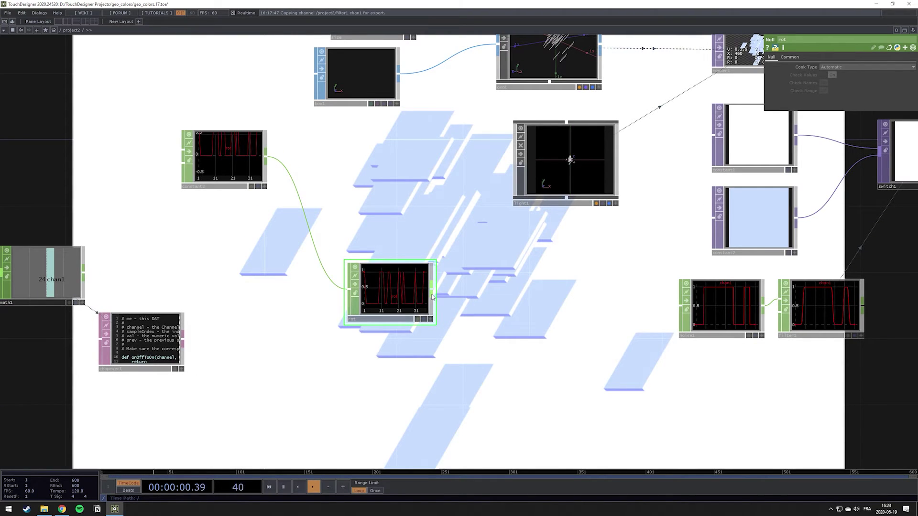
right_click(432, 296)
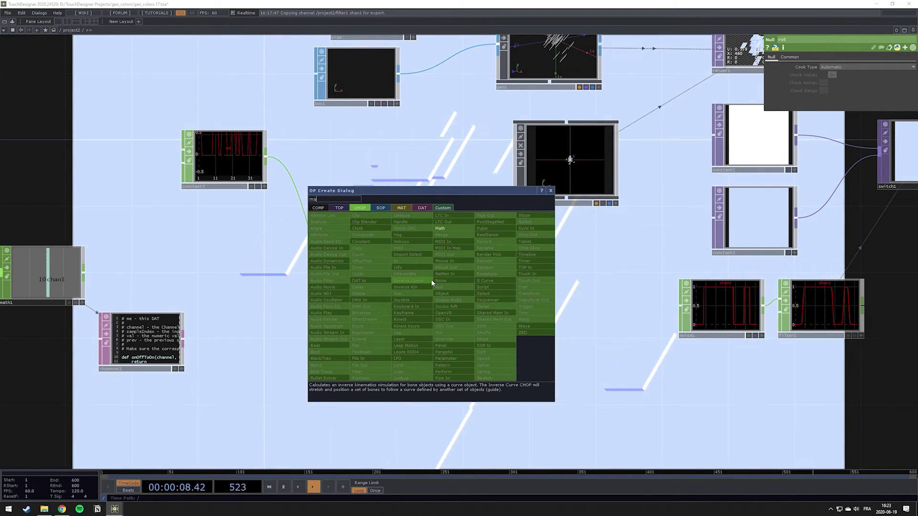
type("ma")
left_click(446, 228)
left_click(487, 291)
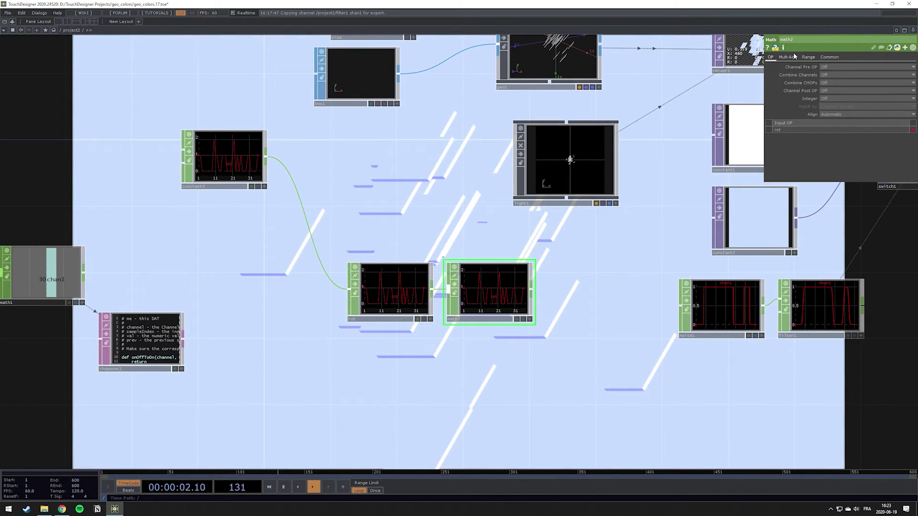
Set the Multiply value of the new Math CHOP after rot to 90
left_click(789, 57)
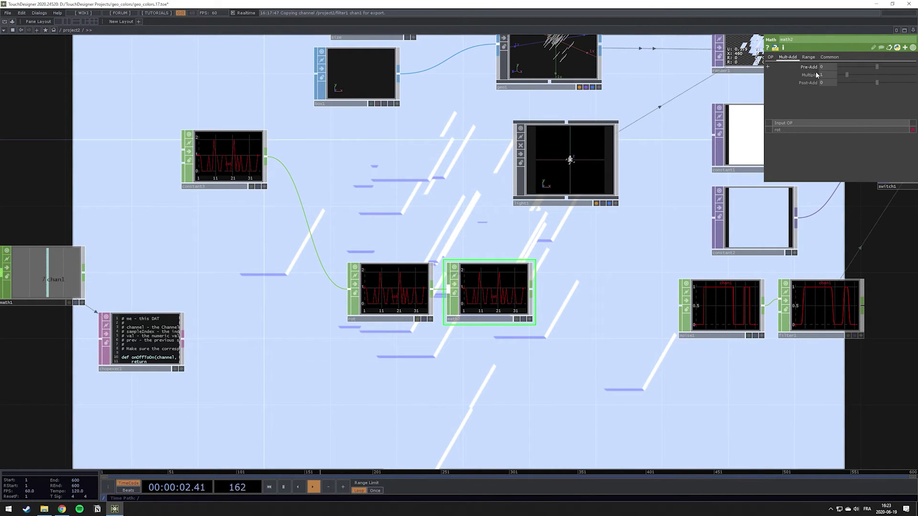
left_click(828, 75)
type("90")
key("Return")
Add a Filter CHOP connected to math2's output and place it beside math2
left_click_drag(539, 293, 489, 278)
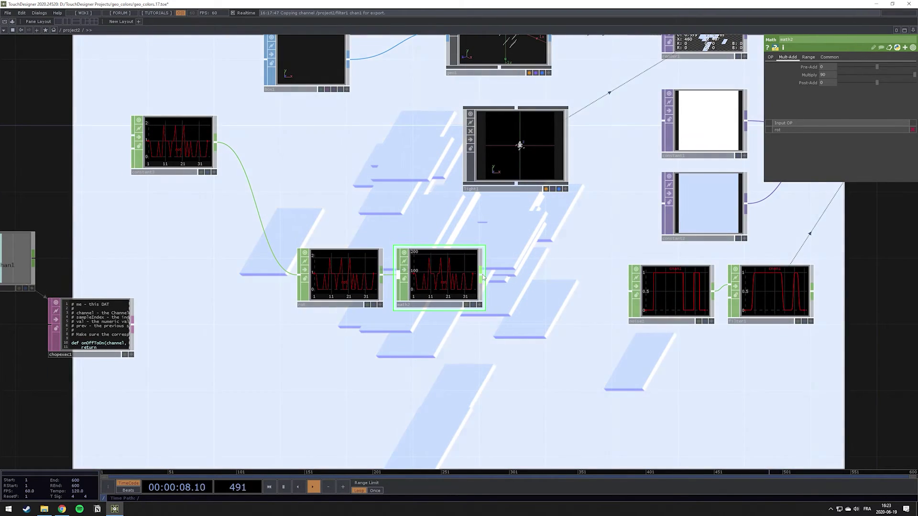
right_click(481, 273)
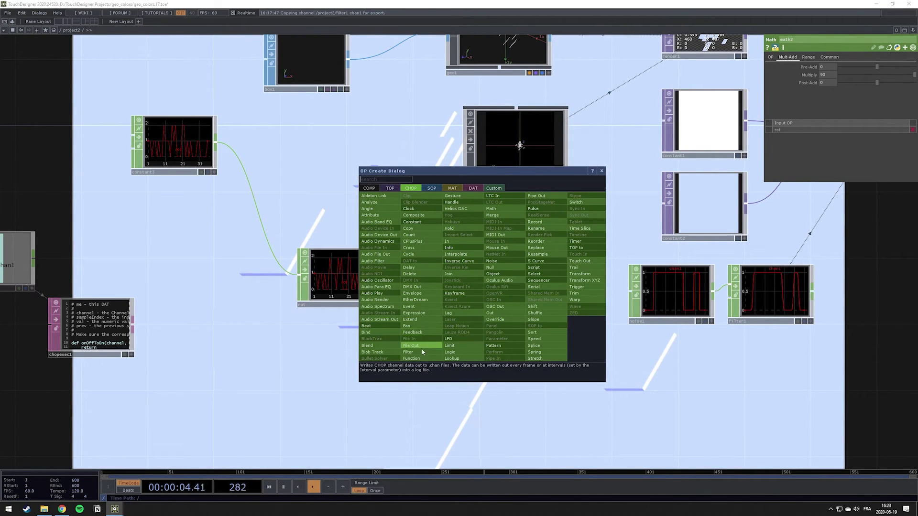
left_click(407, 352)
left_click(561, 336)
left_click_drag(541, 356, 464, 371)
Turn off Time Slice and turn on Filter per Sample for the filter following math2
left_click(791, 57)
left_click(791, 57)
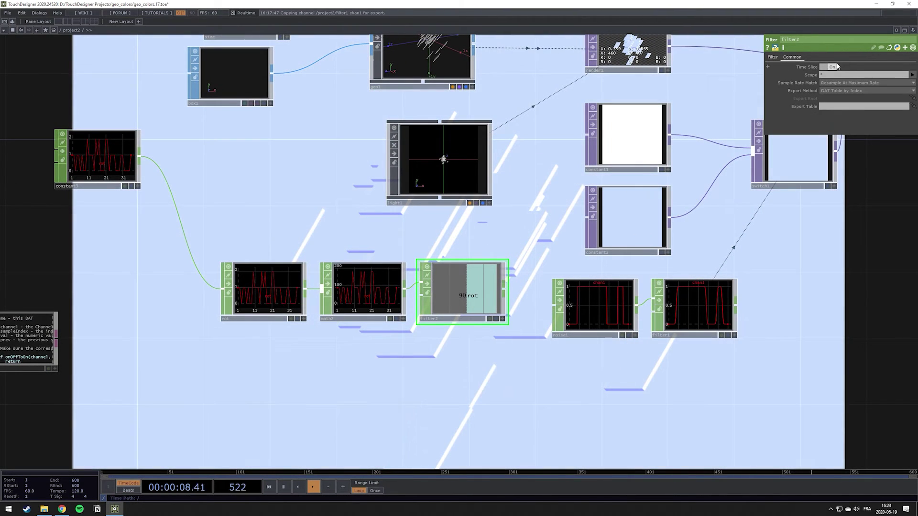
left_click(832, 67)
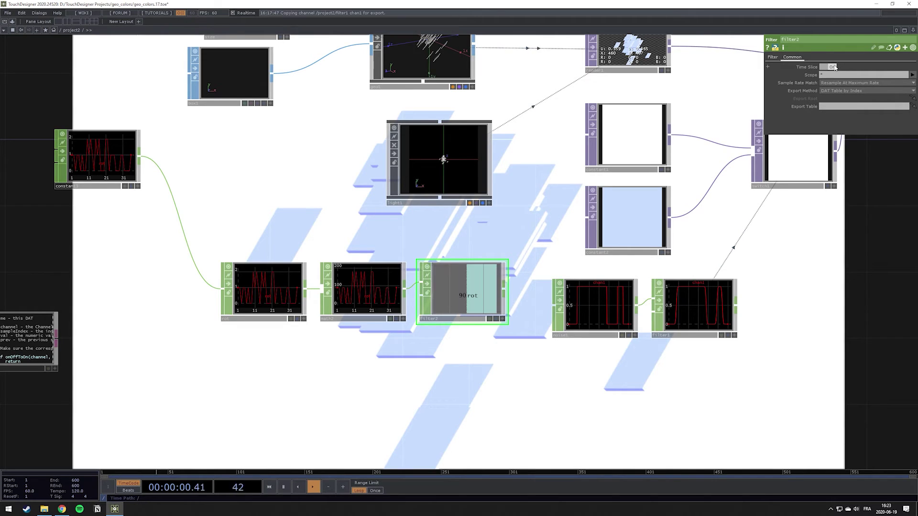
left_click(832, 67)
left_click(772, 57)
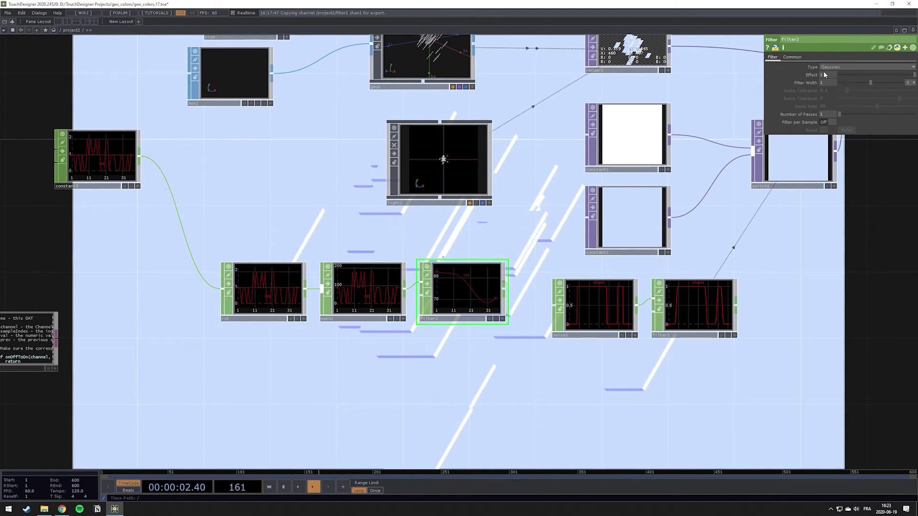
left_click(832, 122)
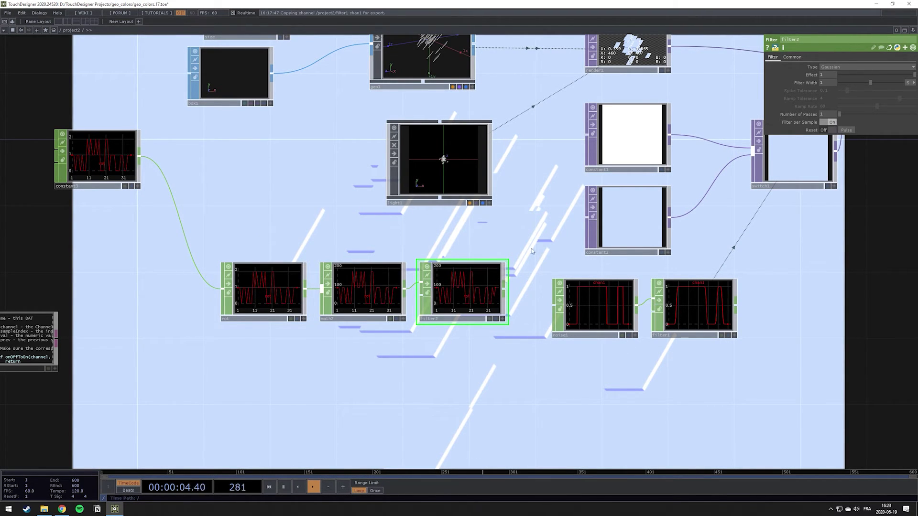
Reduce the Filter Width of the filter following math2 to 0.46
scroll(492, 296, "up", 5)
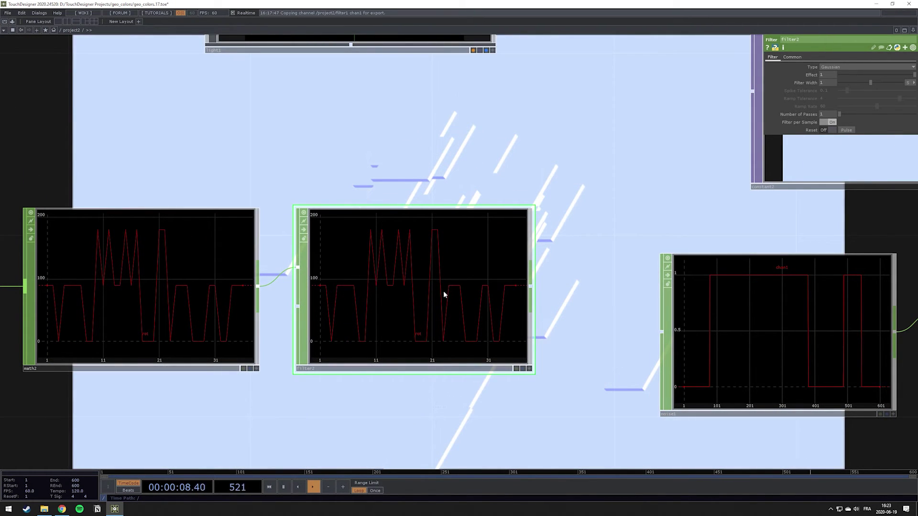
scroll(468, 271, "down", 5)
scroll(610, 215, "up", 4)
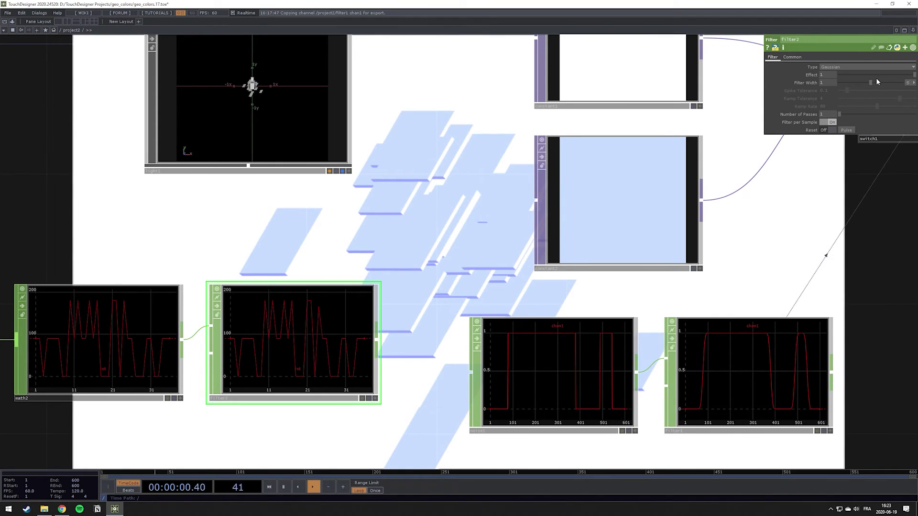
left_click_drag(873, 83, 852, 83)
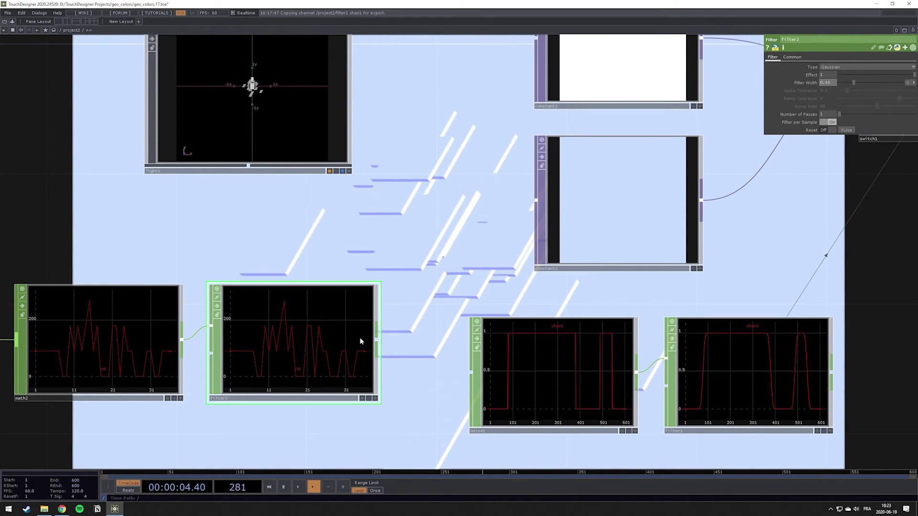
scroll(295, 261, "down", 6)
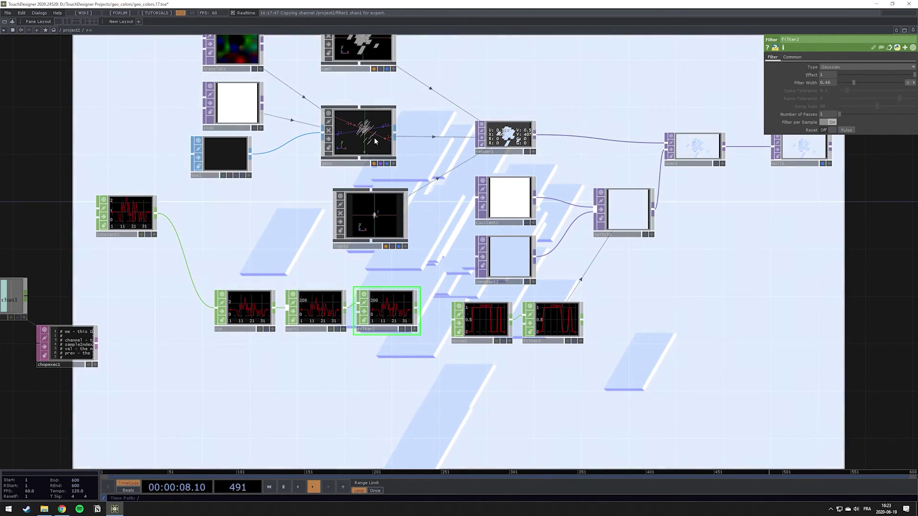
Assign filter2 as geo1's instance Rotate OP and use its rot channel for Rotate Y
left_click(374, 137)
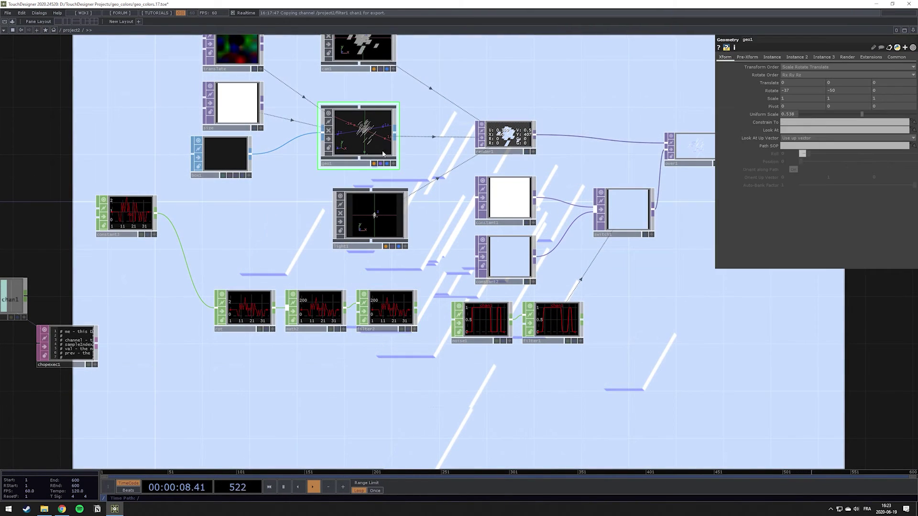
left_click(767, 57)
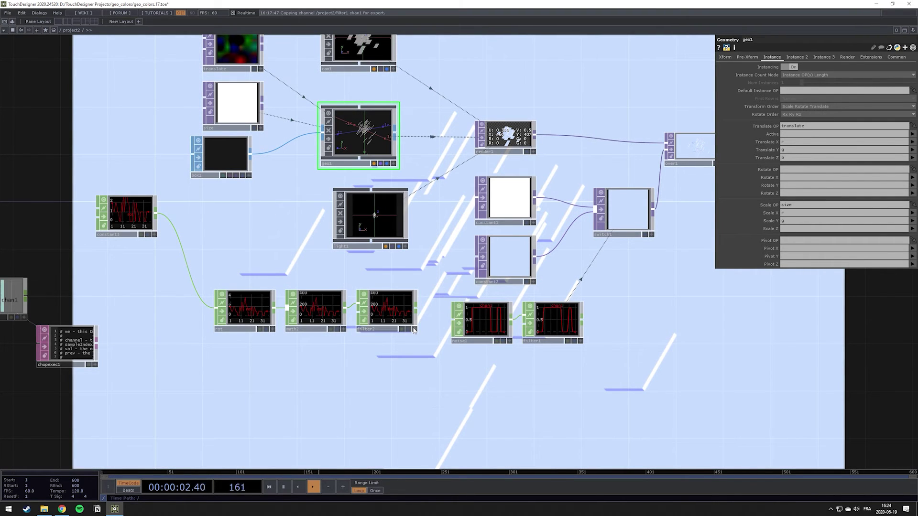
left_click_drag(394, 312, 791, 171)
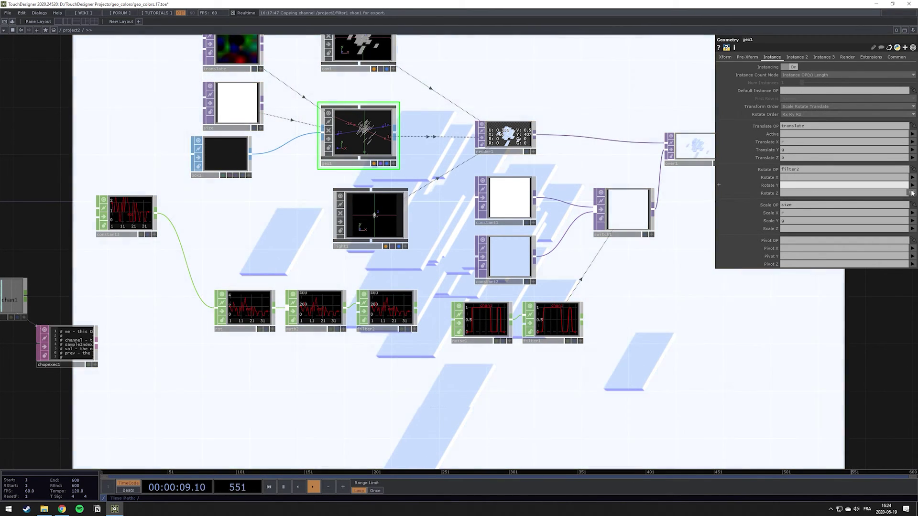
left_click(910, 192)
left_click_drag(603, 106, 513, 301)
left_click_drag(560, 248, 540, 280)
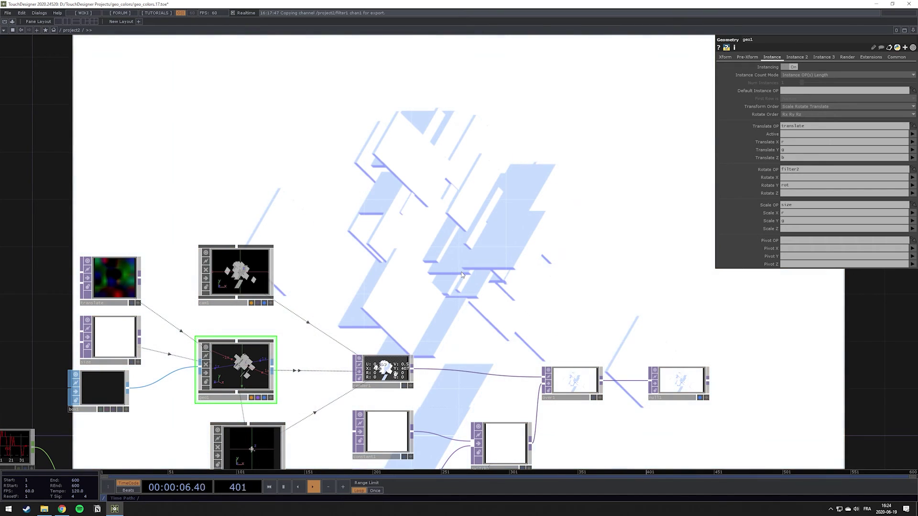
left_click_drag(438, 302, 541, 199)
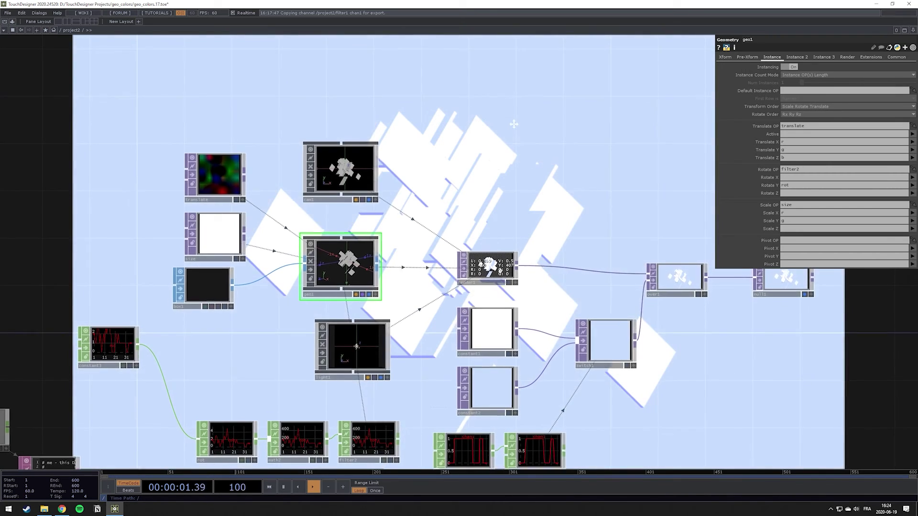
left_click_drag(470, 176, 469, 146)
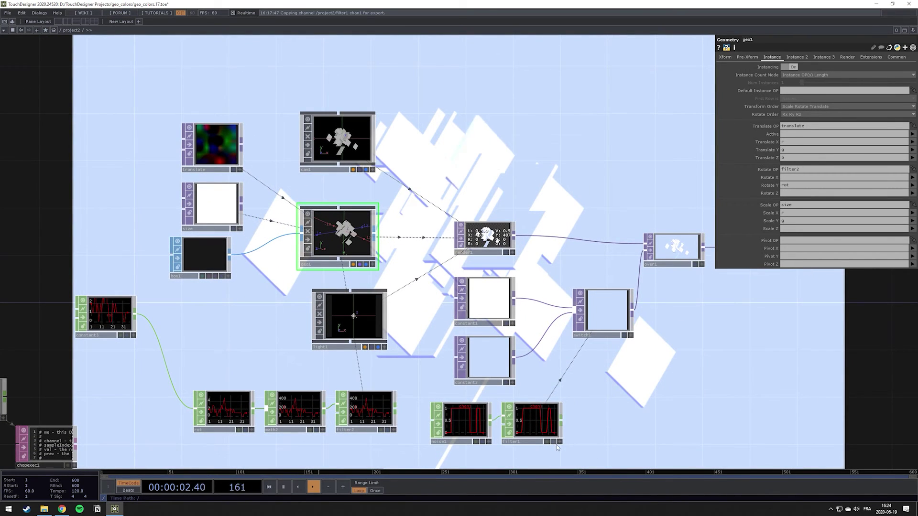
Duplicate the noise1 and filter1 CHOPs that drive the background switch and place the copies just above the translate TOP
left_click_drag(617, 433, 587, 363)
right_click_drag(549, 400, 390, 331)
key("ctrl+c")
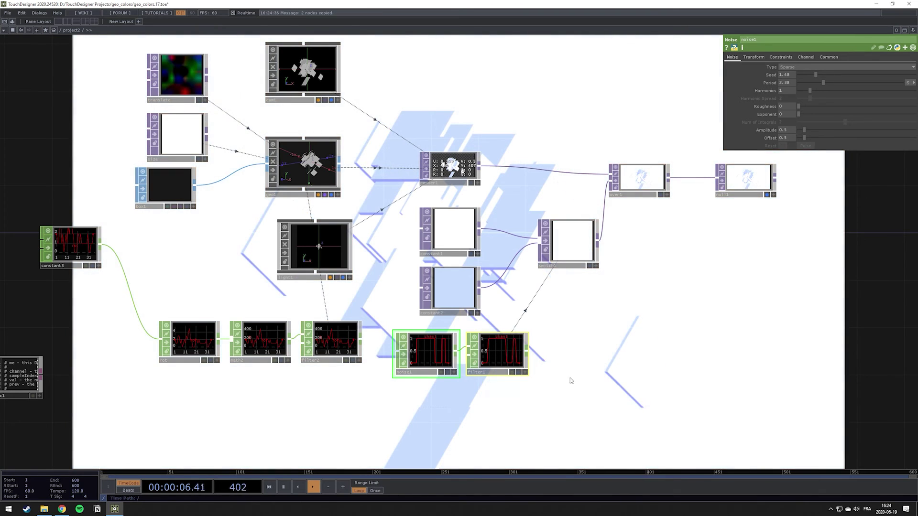
scroll(578, 382, "down", 5)
scroll(479, 189, "up", 3)
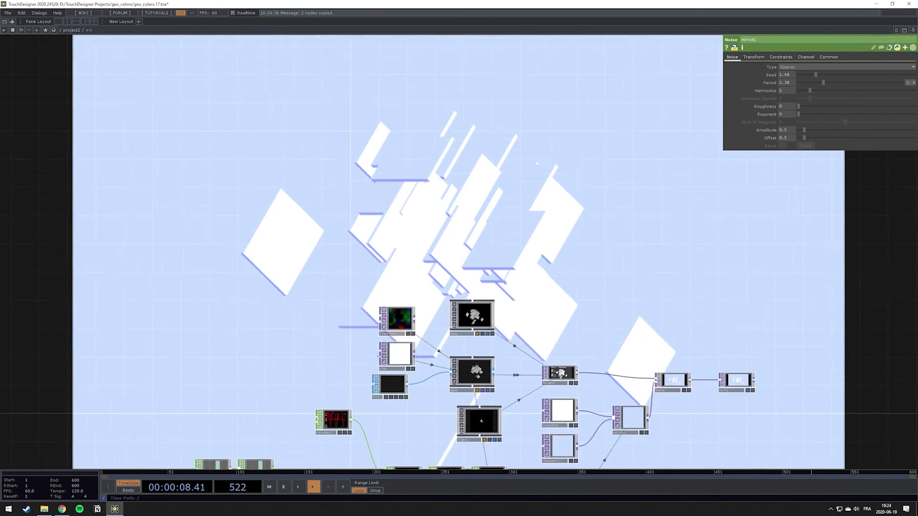
scroll(524, 243, "down", 3)
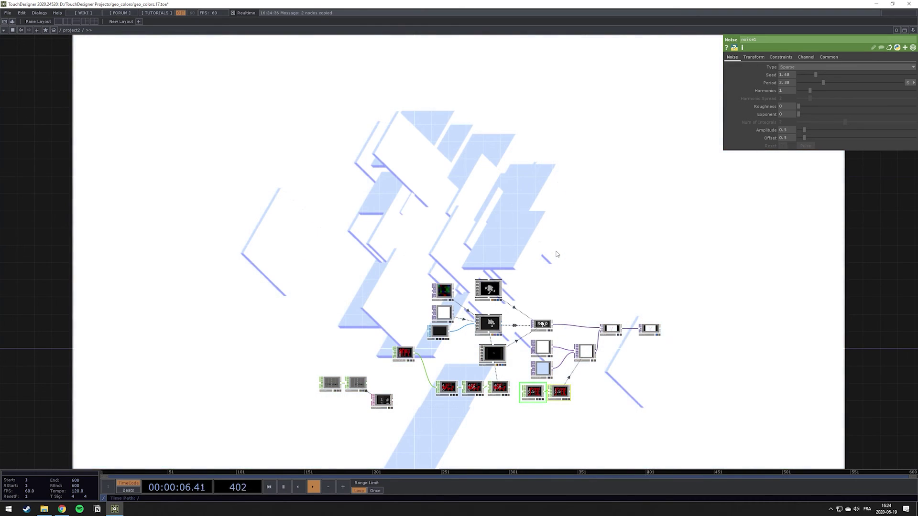
scroll(566, 380, "up", 5)
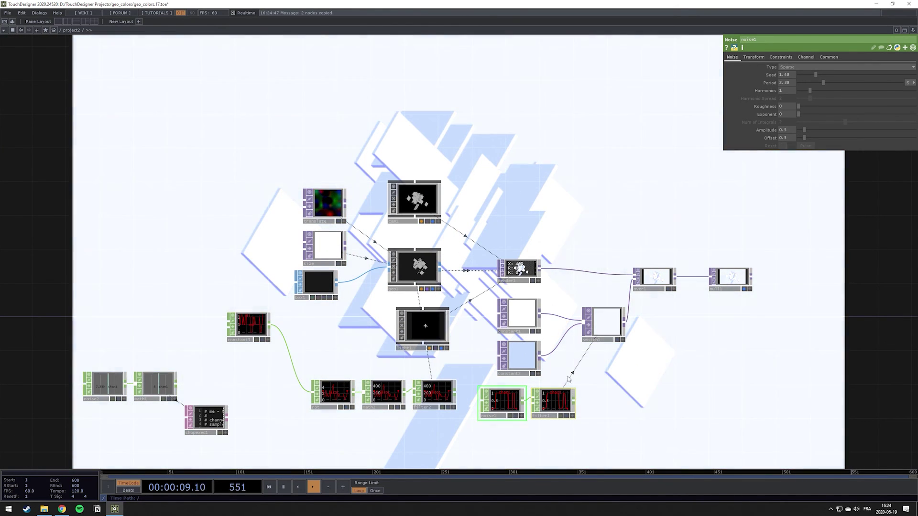
left_click_drag(466, 165, 571, 267)
key("ctrl+v")
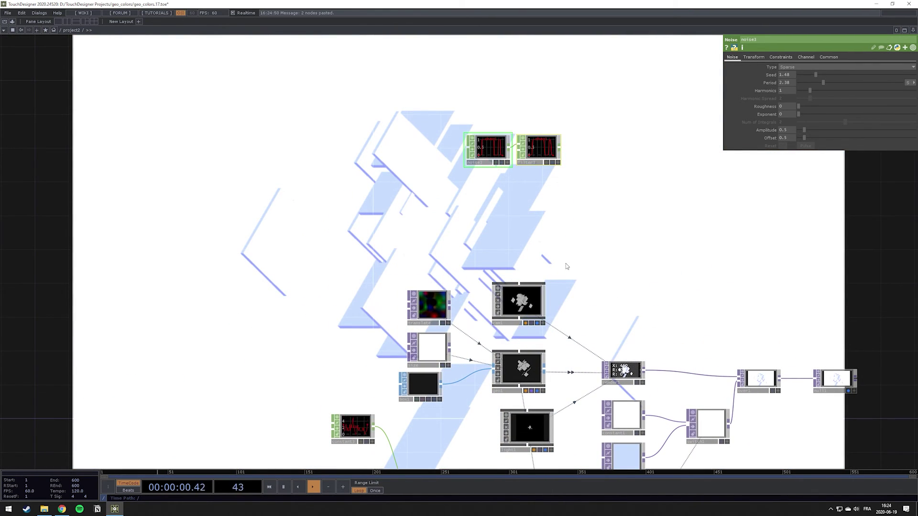
left_click_drag(550, 163, 465, 264)
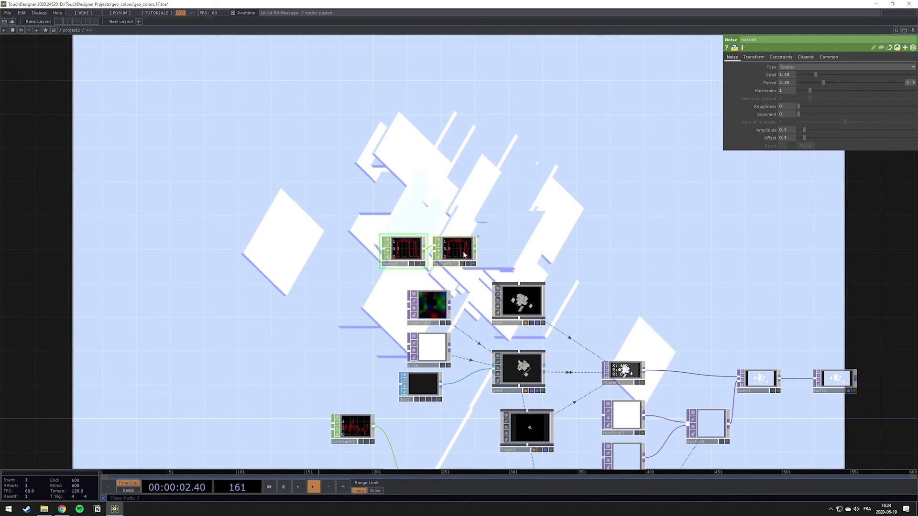
Set the copied Noise CHOP's Seed to 1.57 and its Amplitude to 50
scroll(492, 274, "up", 2)
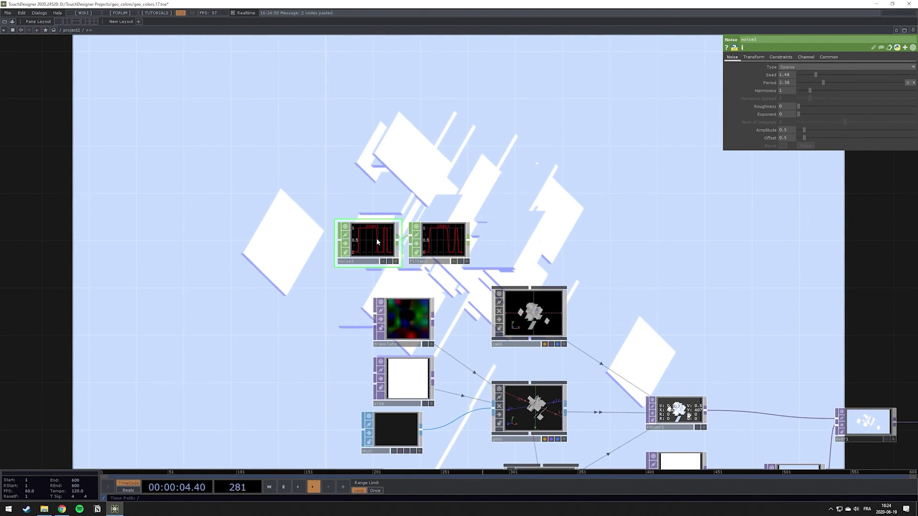
left_click_drag(815, 75, 819, 75)
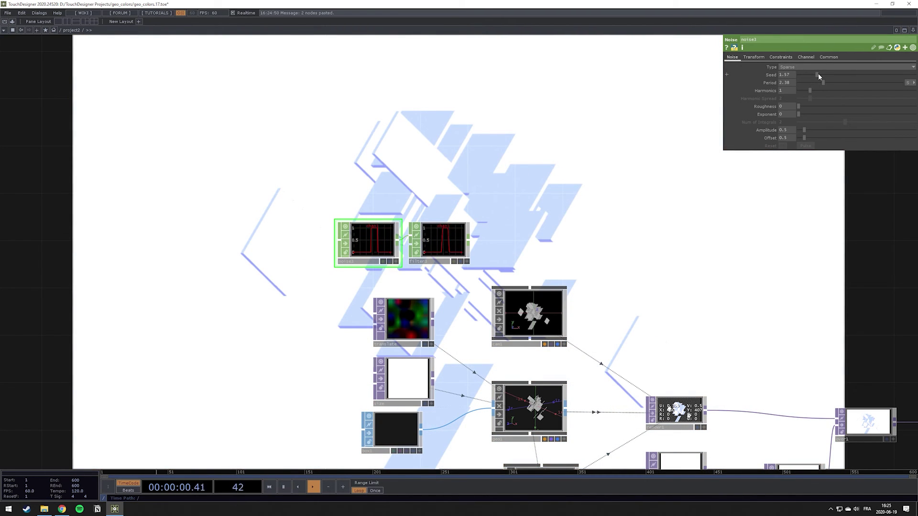
left_click_drag(818, 74, 817, 74)
left_click_drag(586, 183, 556, 169)
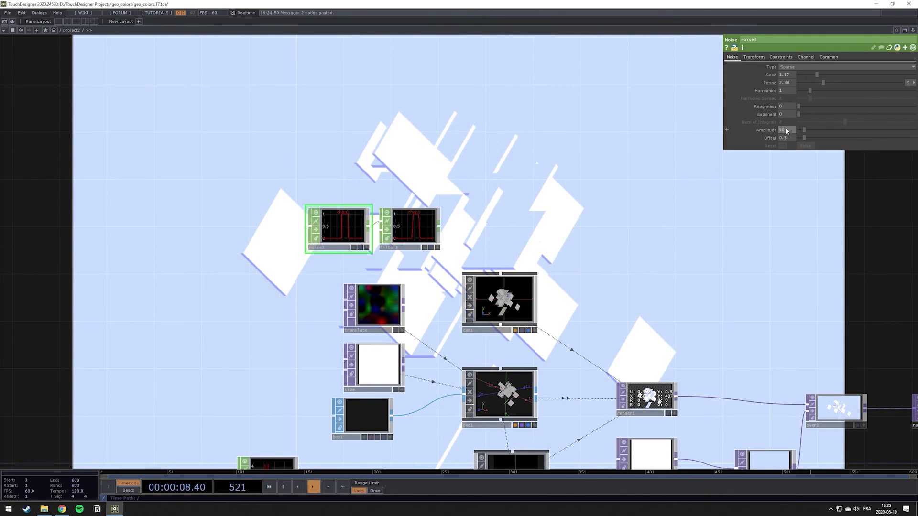
left_click(786, 130)
type("50")
key("Return")
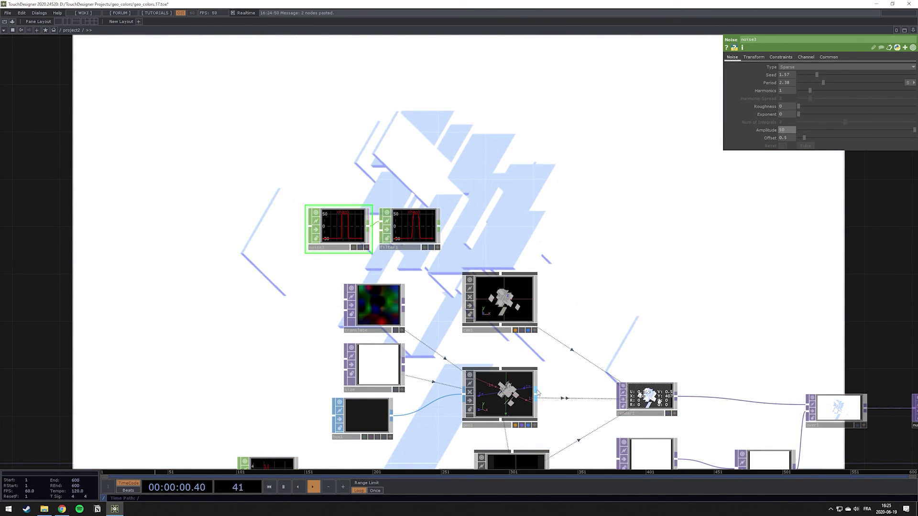
Export the copied filter's chan1 channel to geo1's Y Rotate transform parameter
left_click(529, 395)
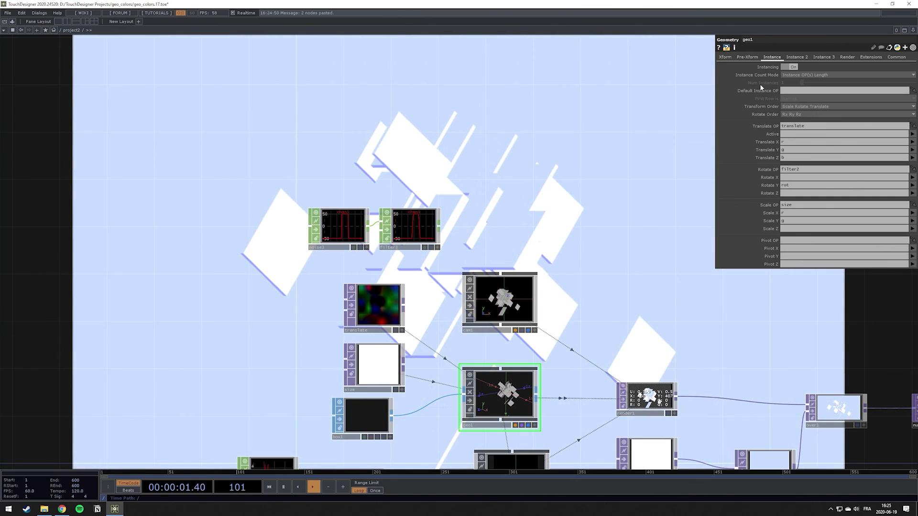
left_click(730, 59)
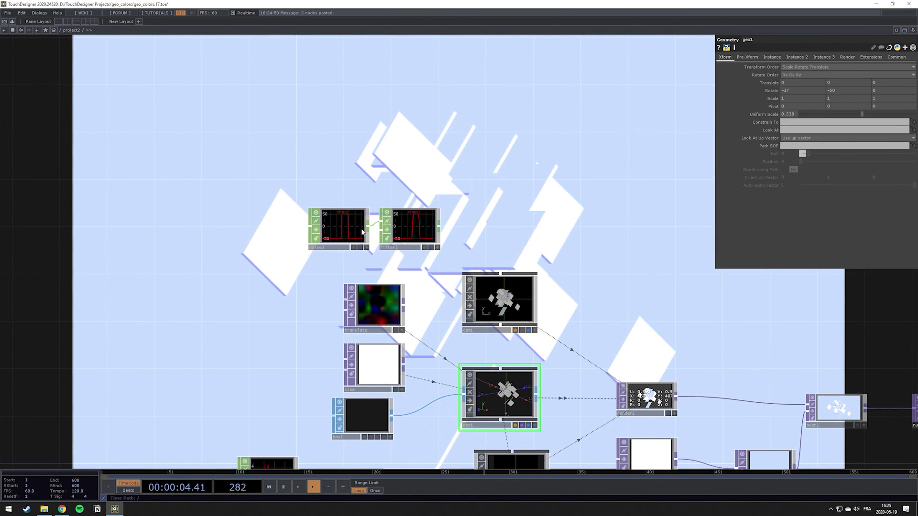
scroll(361, 232, "up", 2)
scroll(356, 253, "down", 2)
scroll(361, 257, "up", 2)
left_click(469, 256)
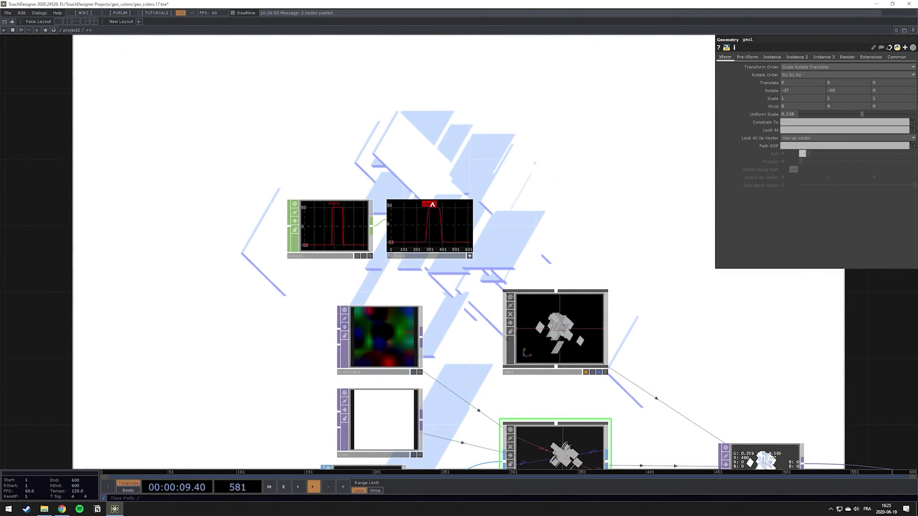
left_click_drag(432, 204, 838, 91)
scroll(564, 218, "down", 4)
left_click_drag(564, 218, 393, 272)
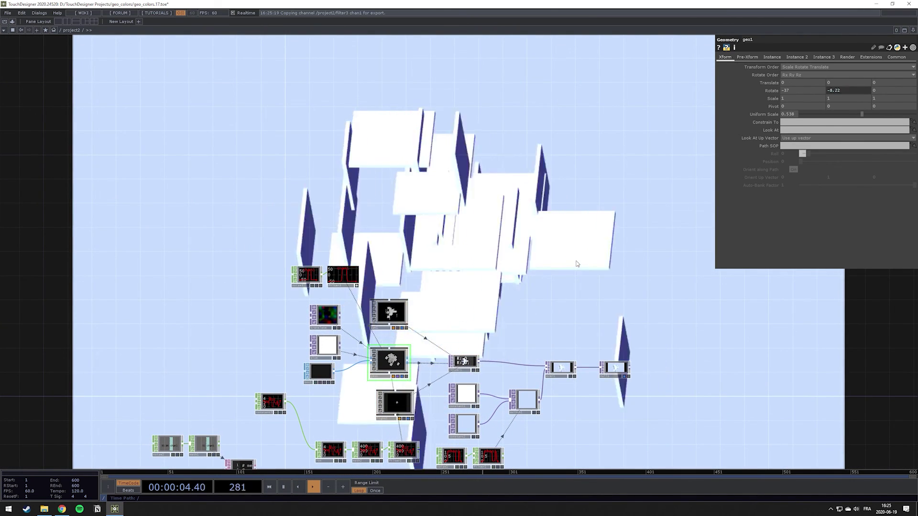